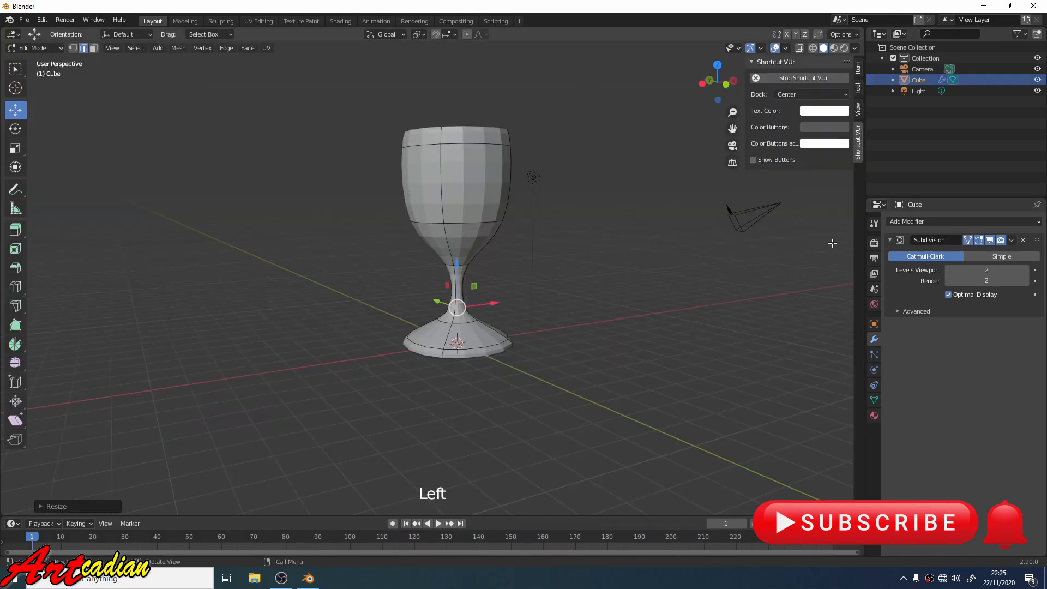
middle_click_drag(703, 256, 415, 264)
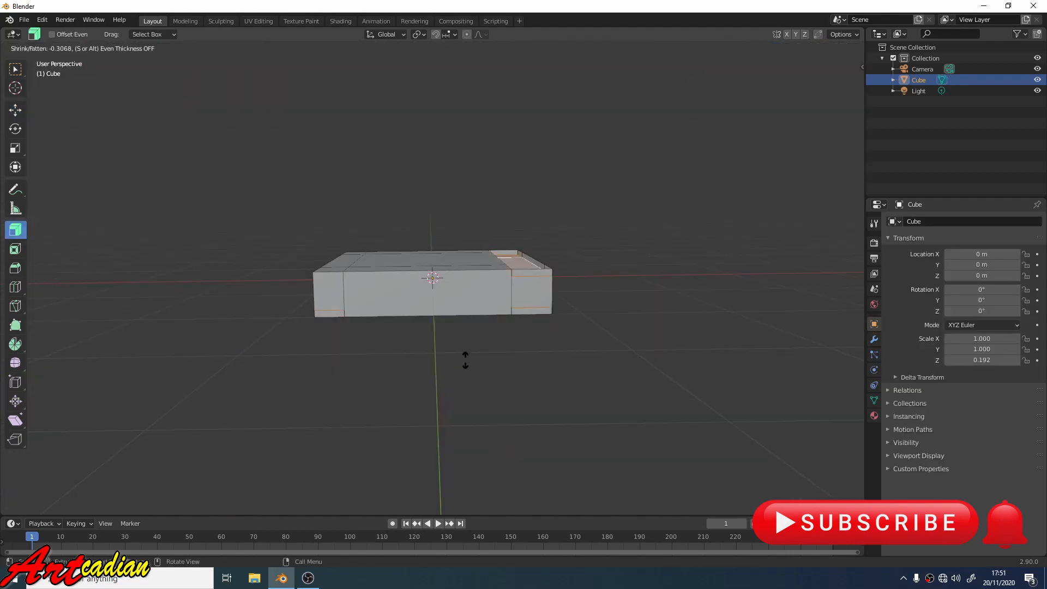
left_click_drag(465, 356, 490, 435)
middle_click_drag(376, 427, 437, 439)
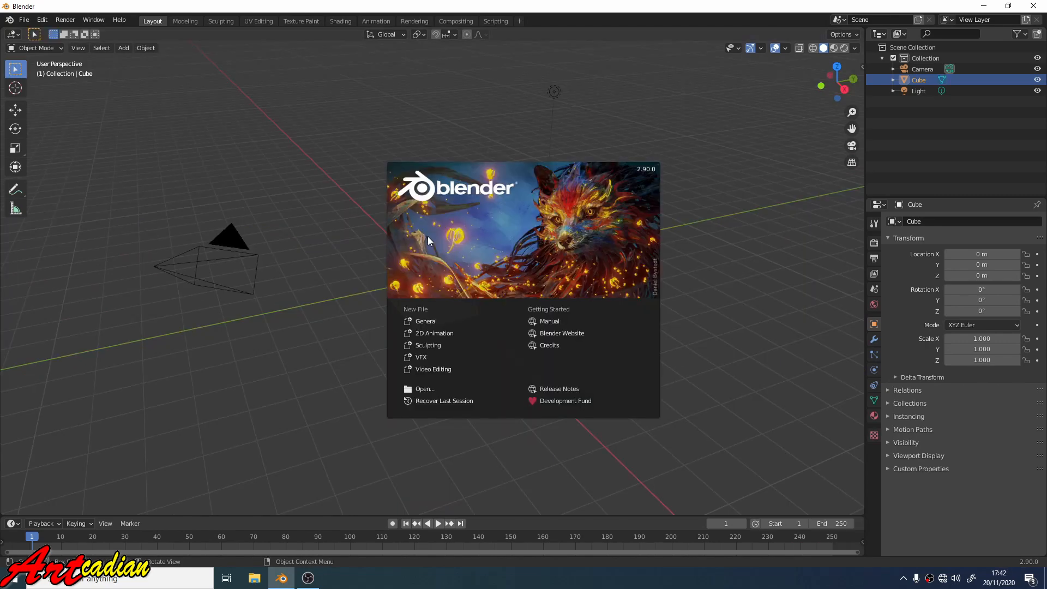
- Close the splash screen and switch the default cube to Edit Mode
left_click(329, 182)
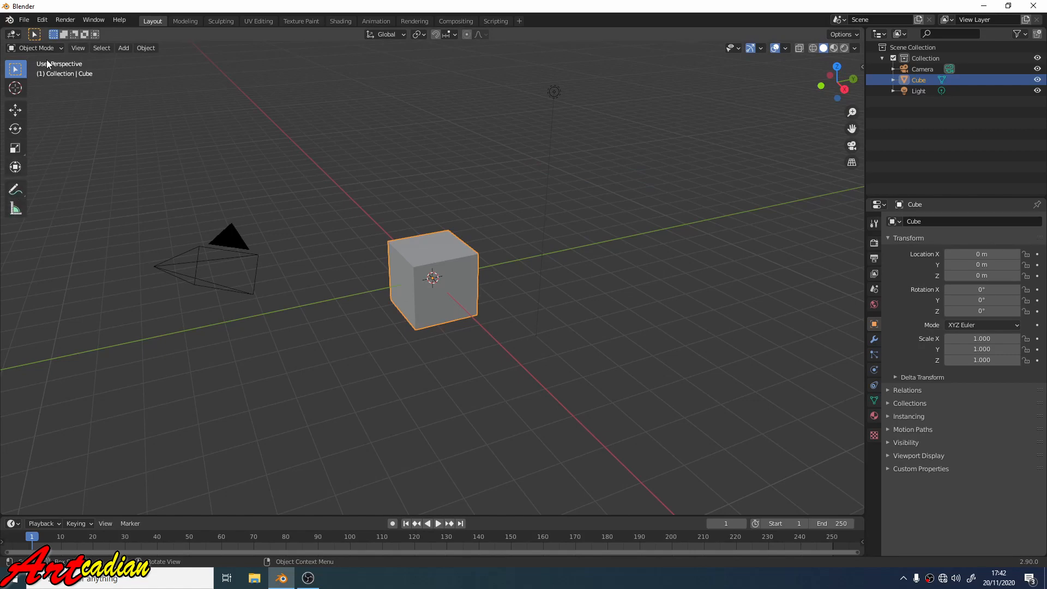
left_click(58, 48)
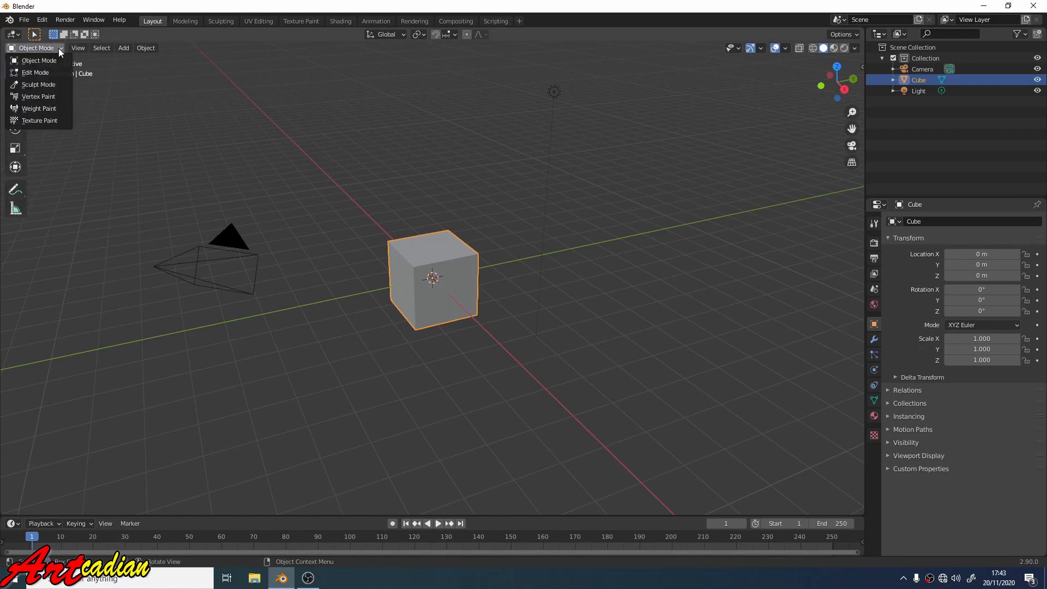
left_click(48, 72)
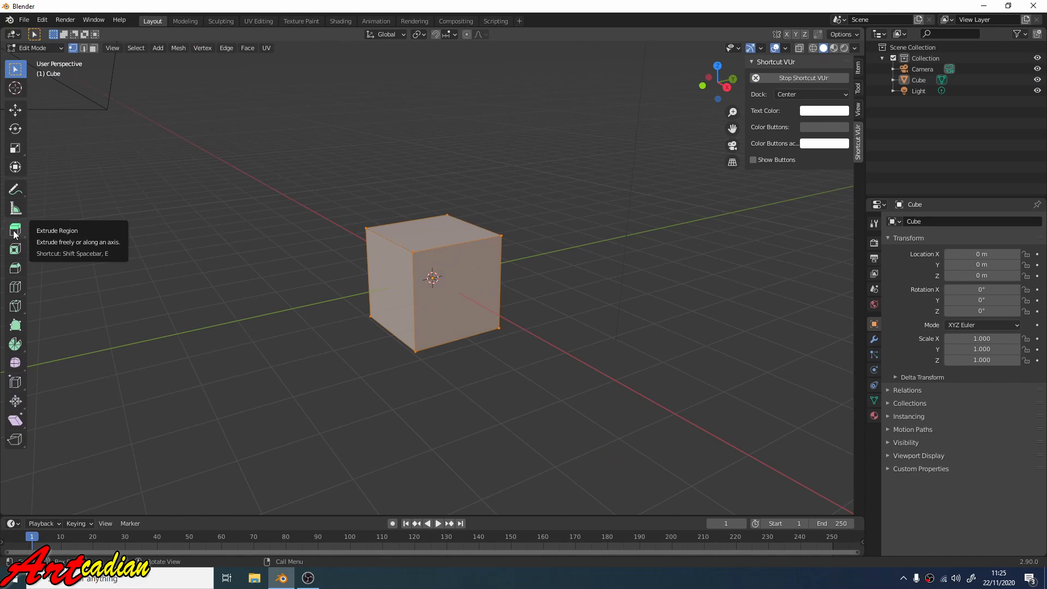
left_click(15, 235)
left_click(15, 234)
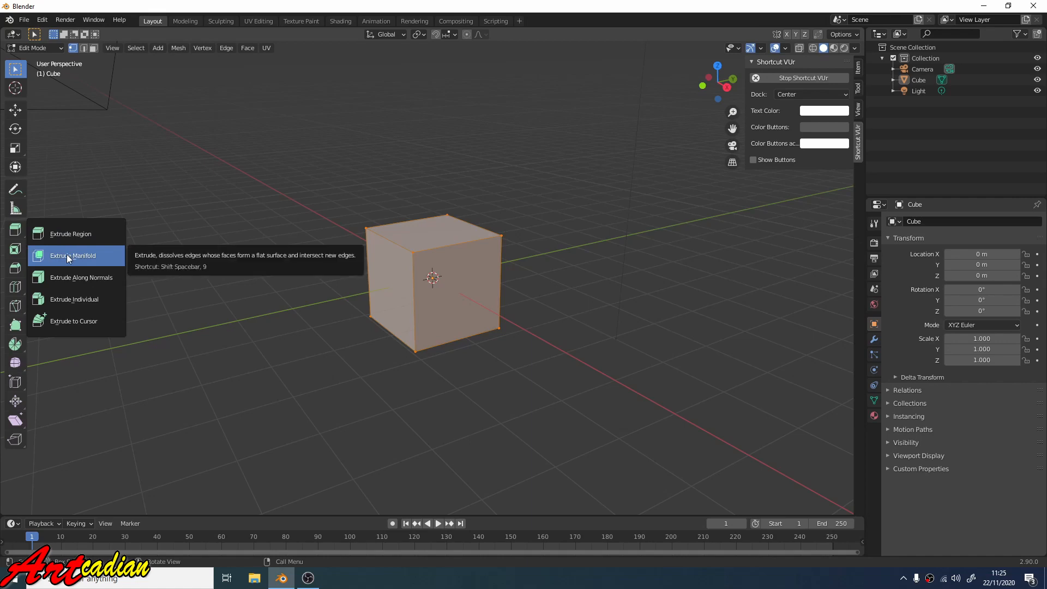
left_click(68, 321)
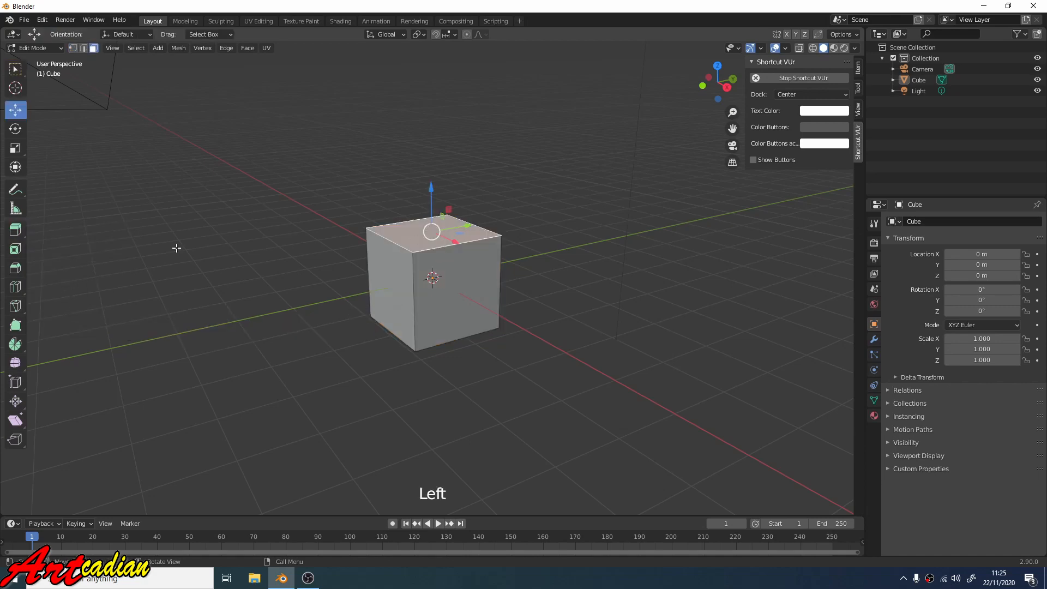
- Extrude the cube's selected top face upward with the Extrude Region tool
left_click(15, 229)
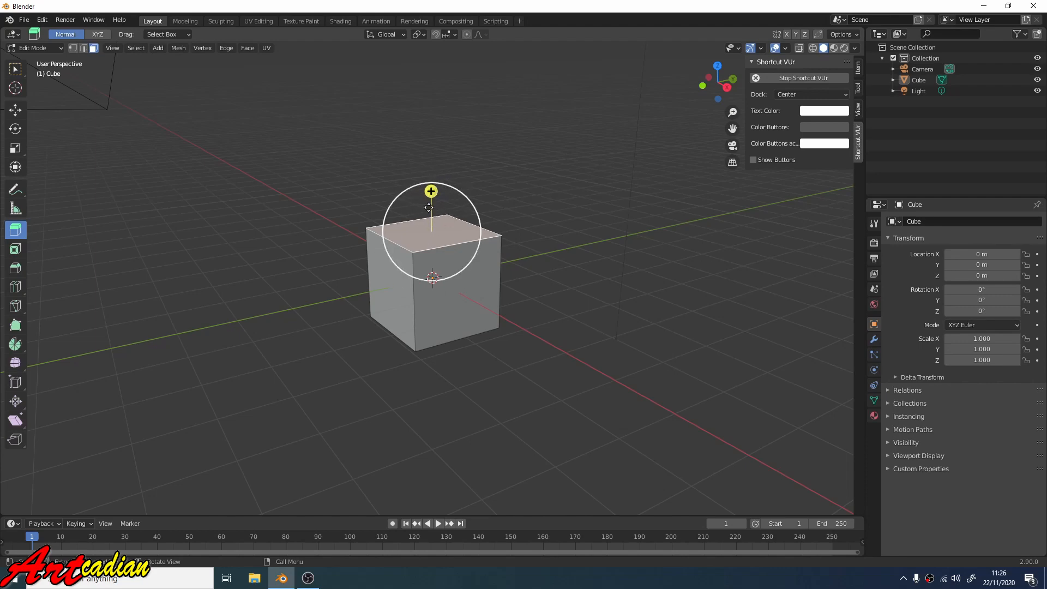
left_click_drag(431, 209, 561, 143)
key("z")
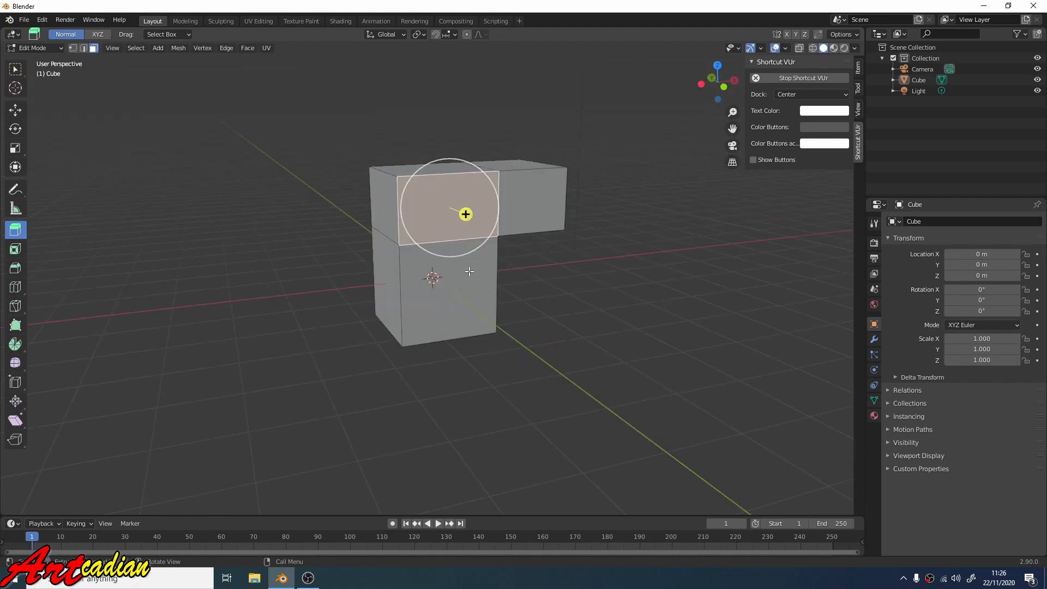
- Add the lower face to the selected upper side face and extrude both outward together as one region
left_click(472, 283, "shift")
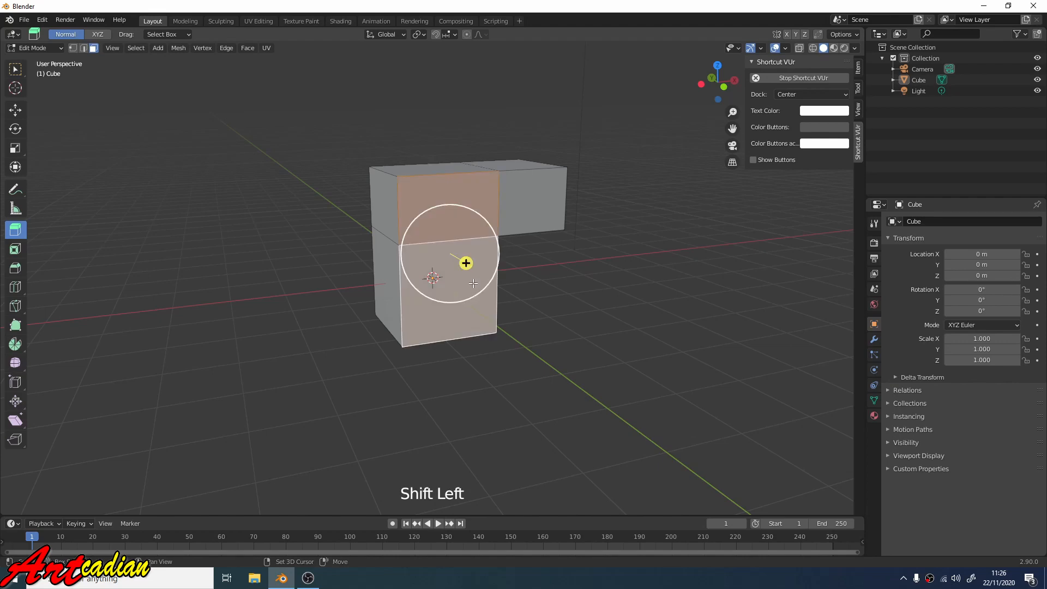
middle_click_drag(473, 284, 540, 287)
left_click_drag(506, 260, 567, 287)
middle_click_drag(567, 287, 214, 273)
- Extrude the two remaining side faces of the upper block outward, forming a cross shape
left_click(433, 229)
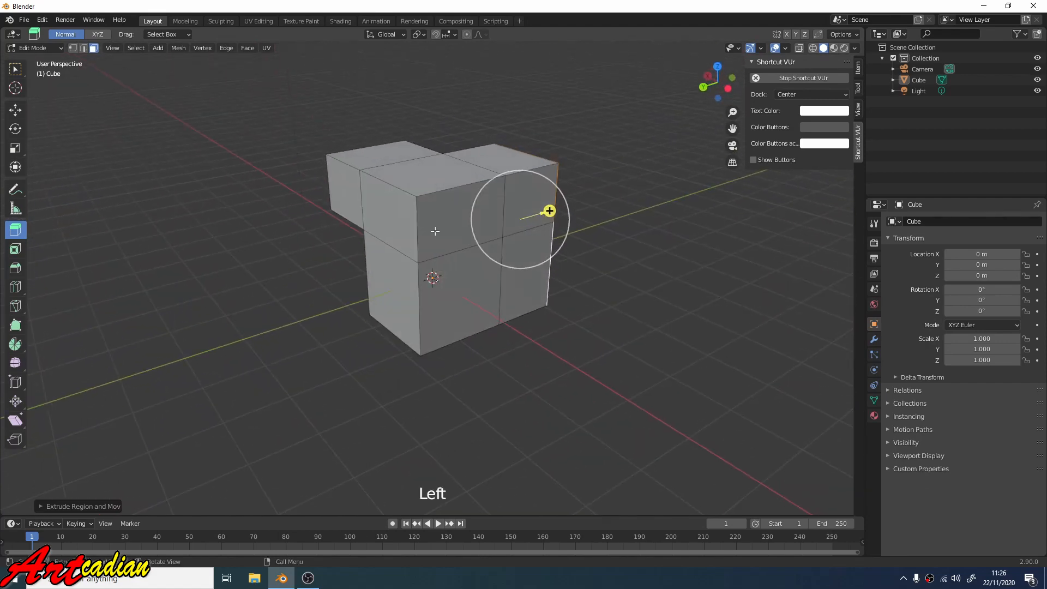
left_click_drag(489, 231, 497, 277)
middle_click_drag(497, 277, 622, 287)
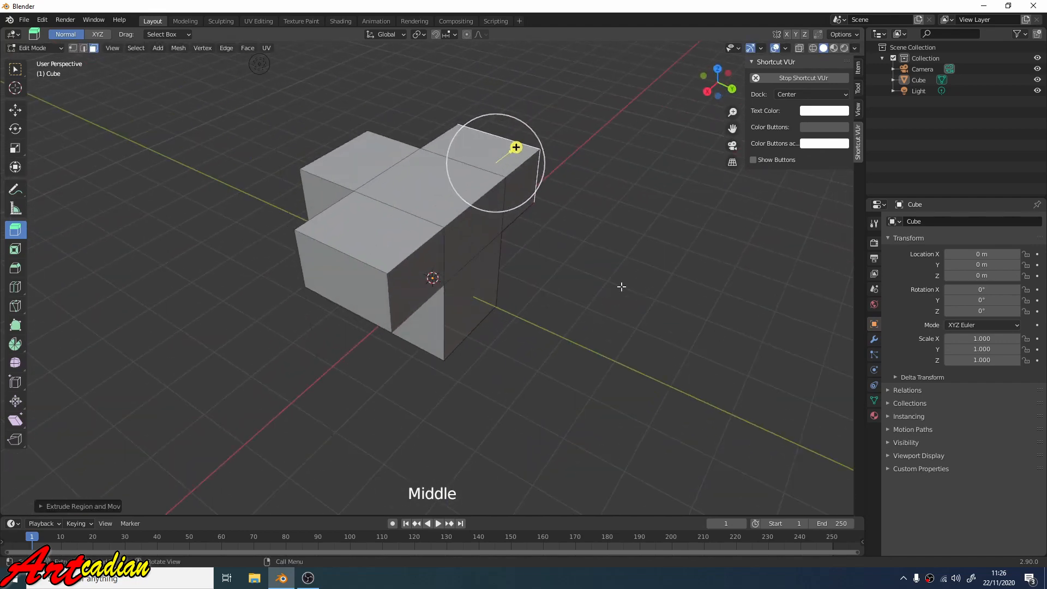
left_click(471, 241)
left_click_drag(507, 248, 561, 294)
middle_click_drag(561, 294, 396, 261)
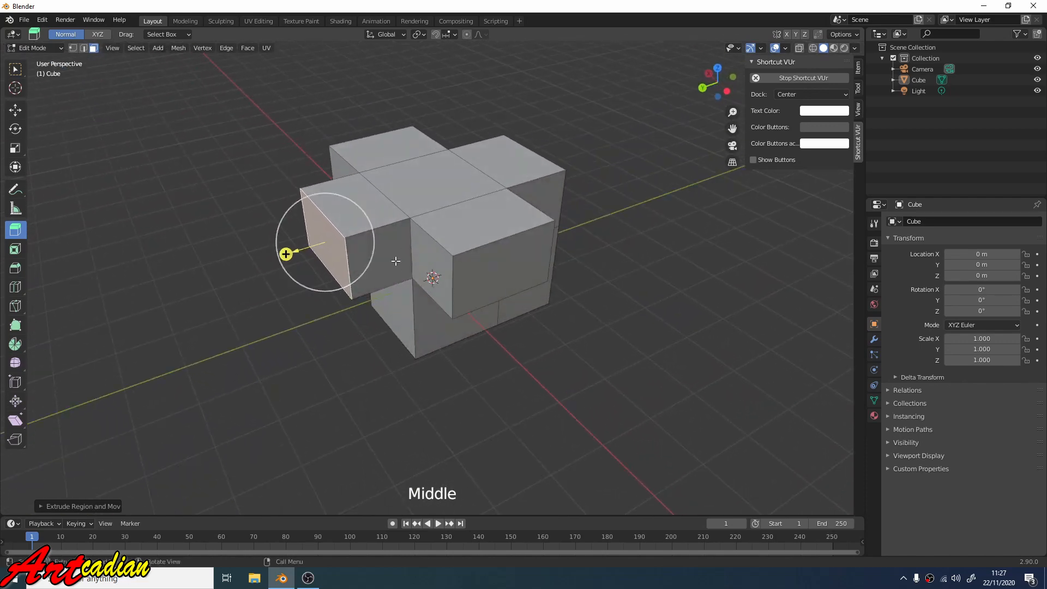
- Extrude the central top face of the cross upward
left_click(425, 196)
middle_click_drag(426, 180, 428, 139)
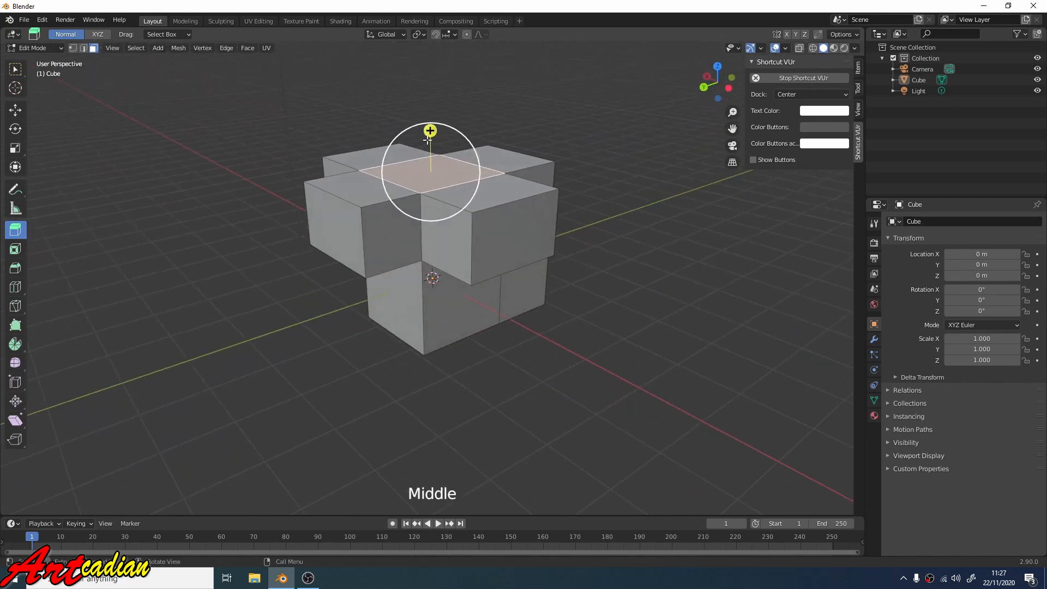
left_click_drag(427, 140, 431, 77)
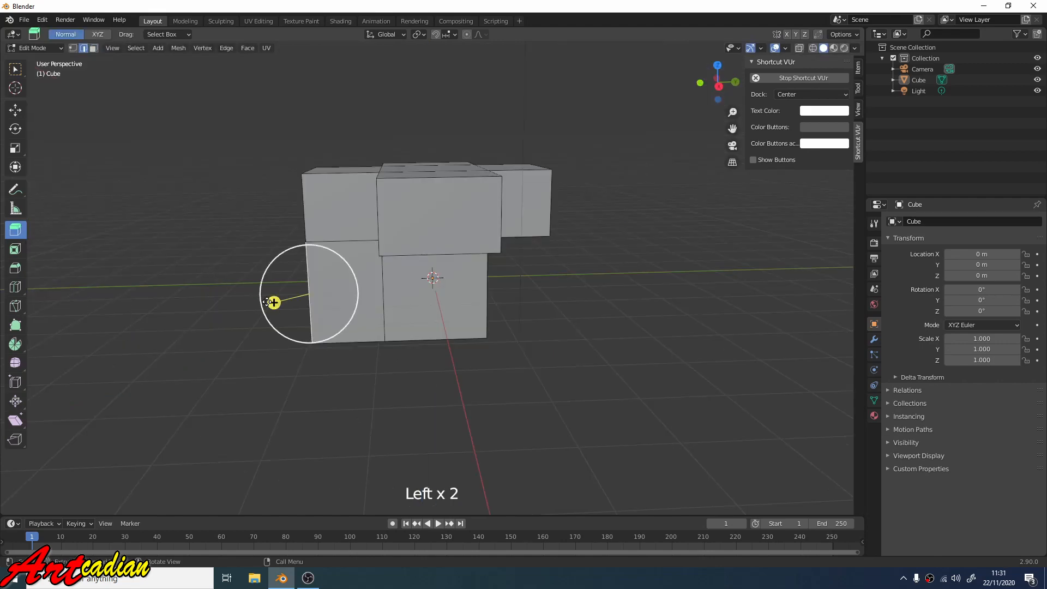
- Extrude the outer vertical edge of the lower block outward into a flat flap
left_click_drag(273, 301, 192, 328)
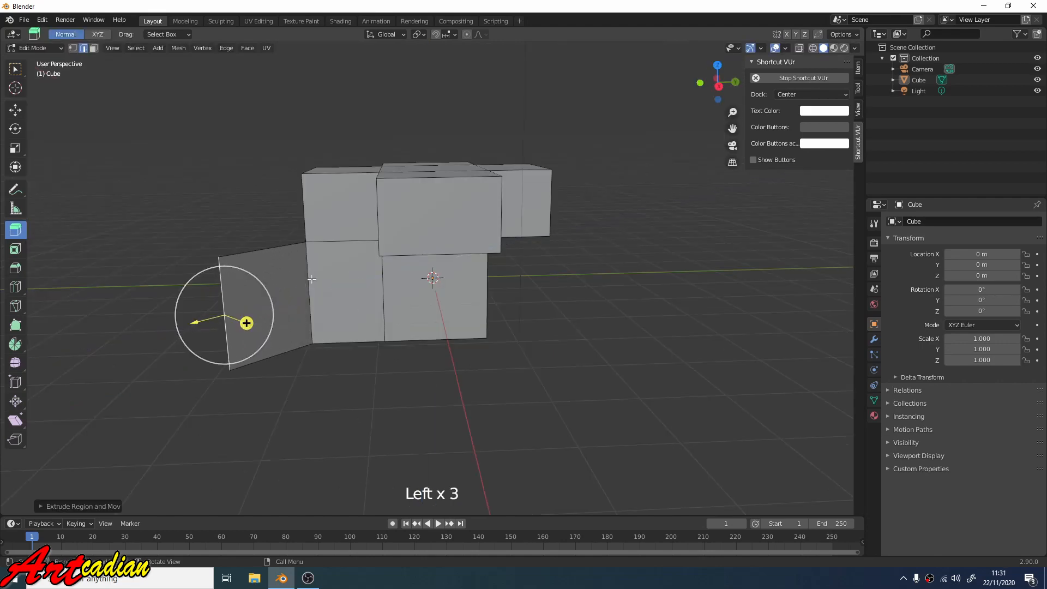
middle_click_drag(312, 278, 425, 277)
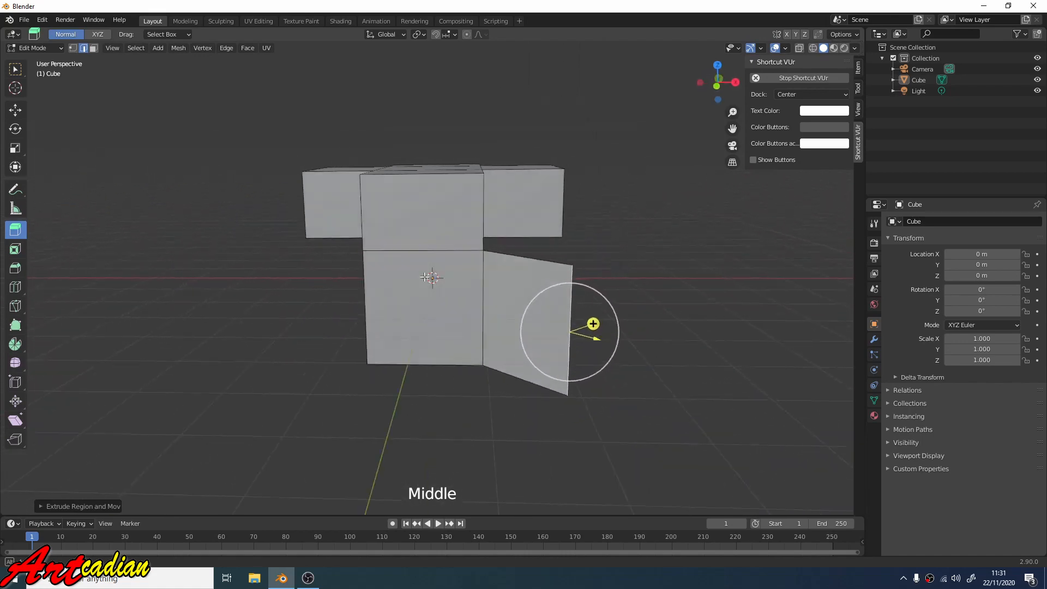
- Switch to Extrude Along Normals and, in face selection mode, extrude two adjacent upper faces at the arm's corner together
left_click(22, 232)
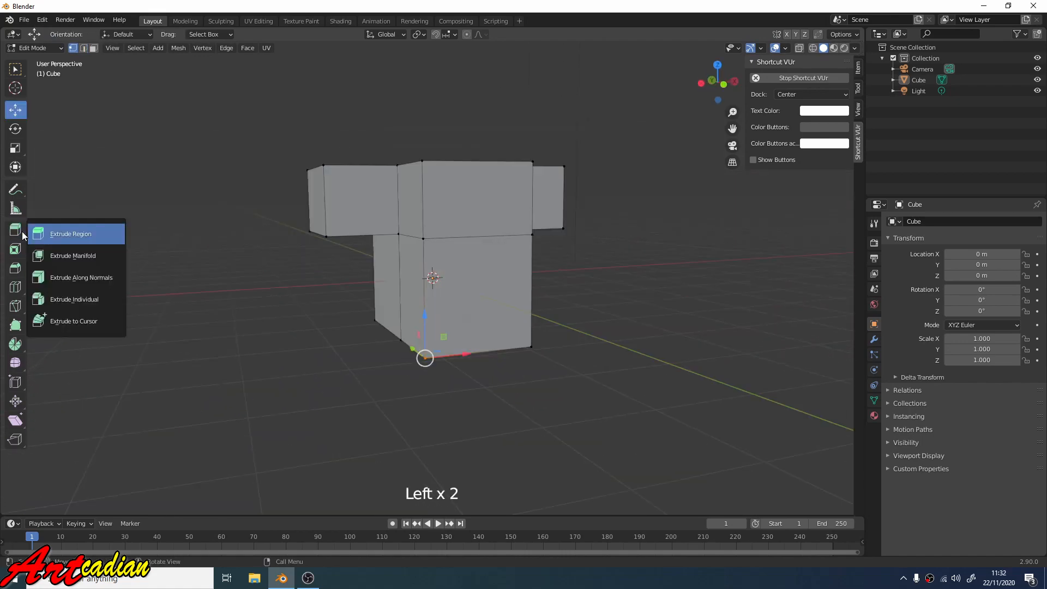
left_click(87, 276)
middle_click_drag(454, 228, 531, 224)
left_click(531, 224)
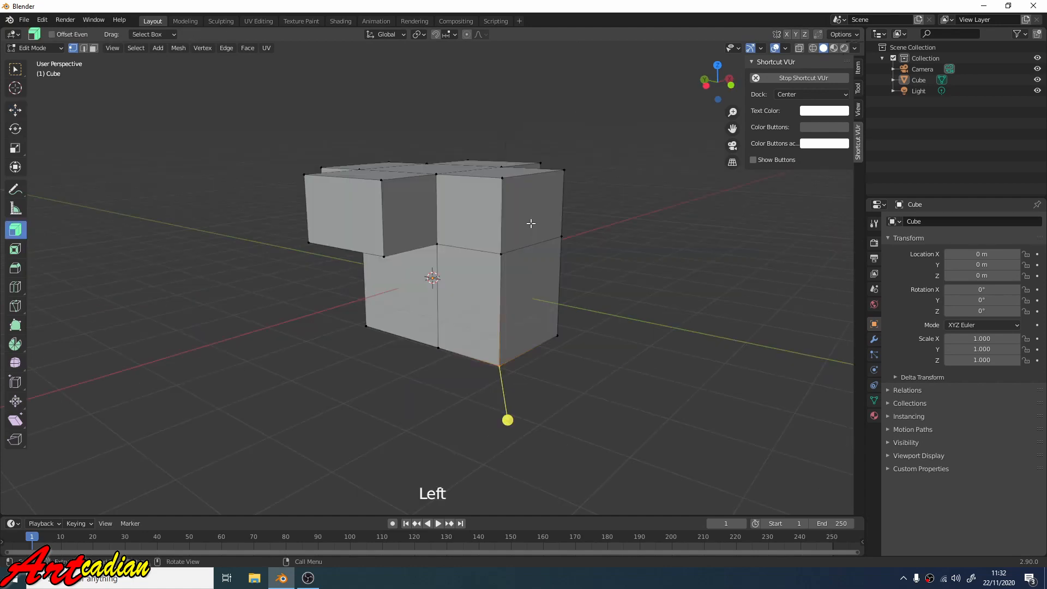
left_click(93, 48)
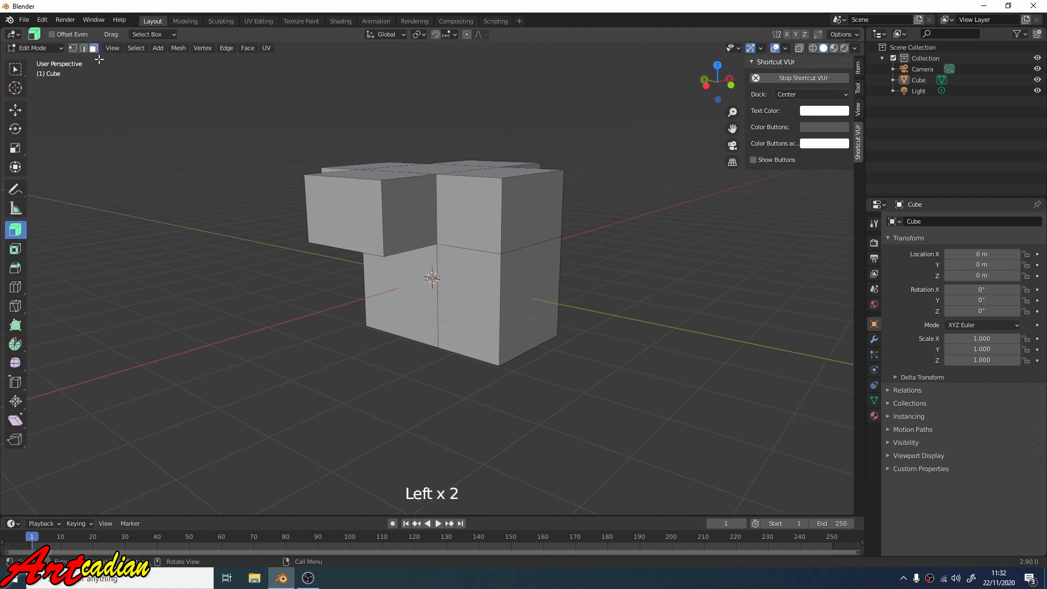
left_click(515, 231)
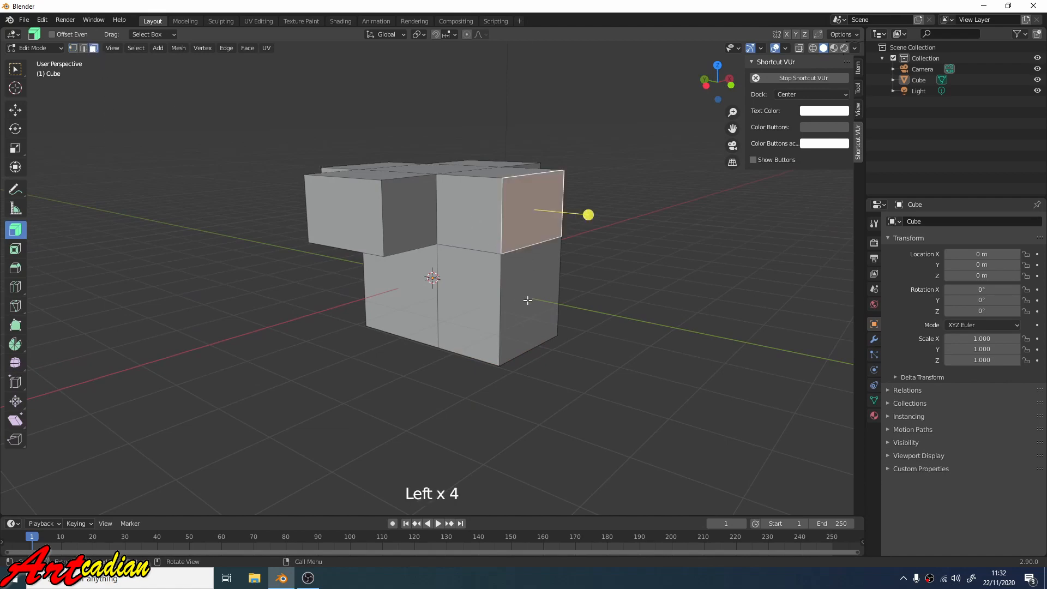
left_click(480, 227, "shift")
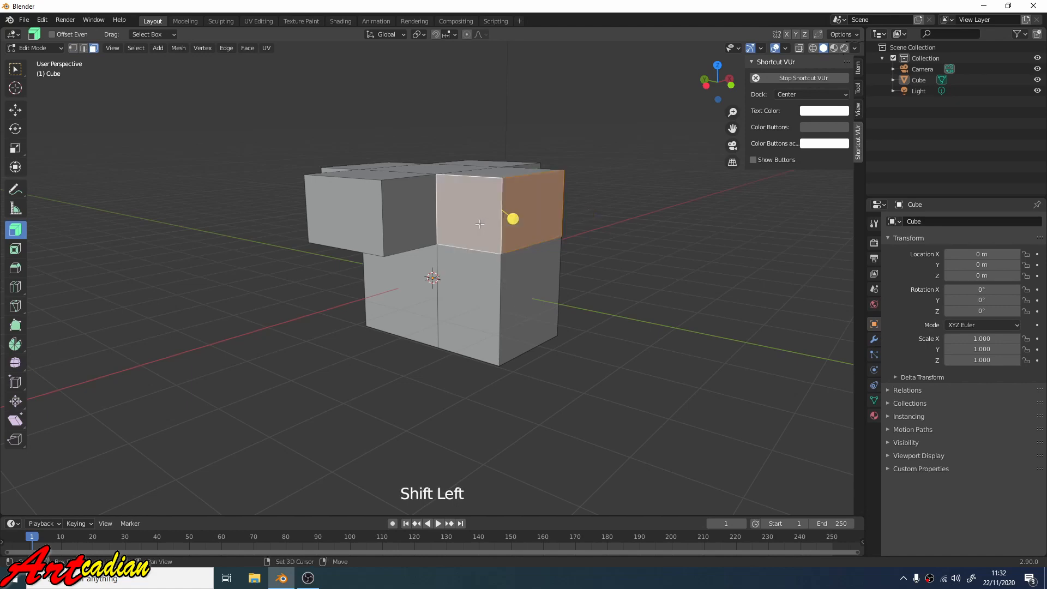
middle_click_drag(489, 242, 558, 289)
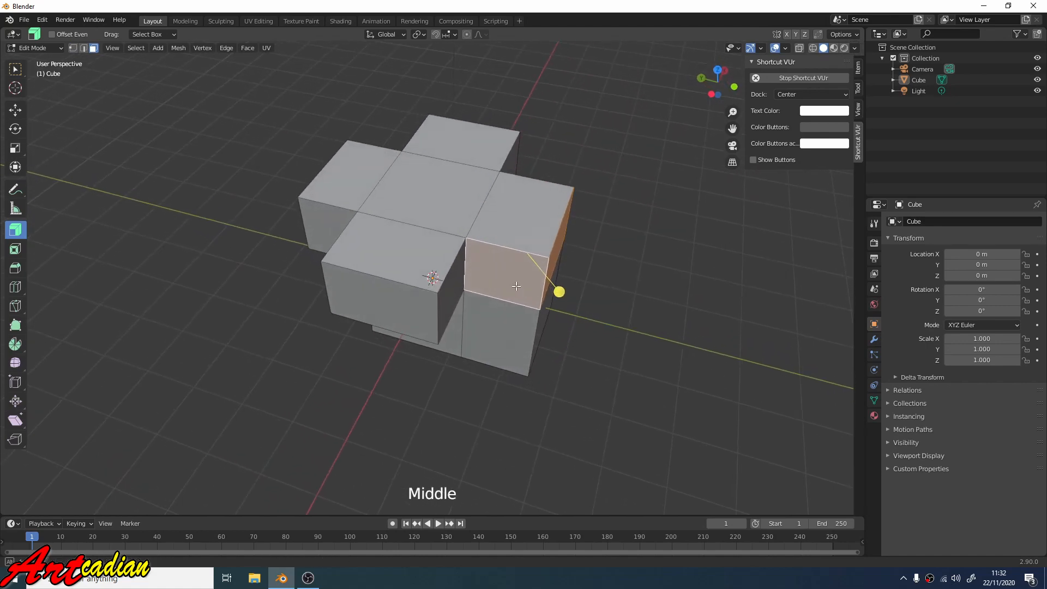
key("ctrl+z")
left_click_drag(557, 288, 526, 244)
middle_click_drag(608, 346, 24, 259)
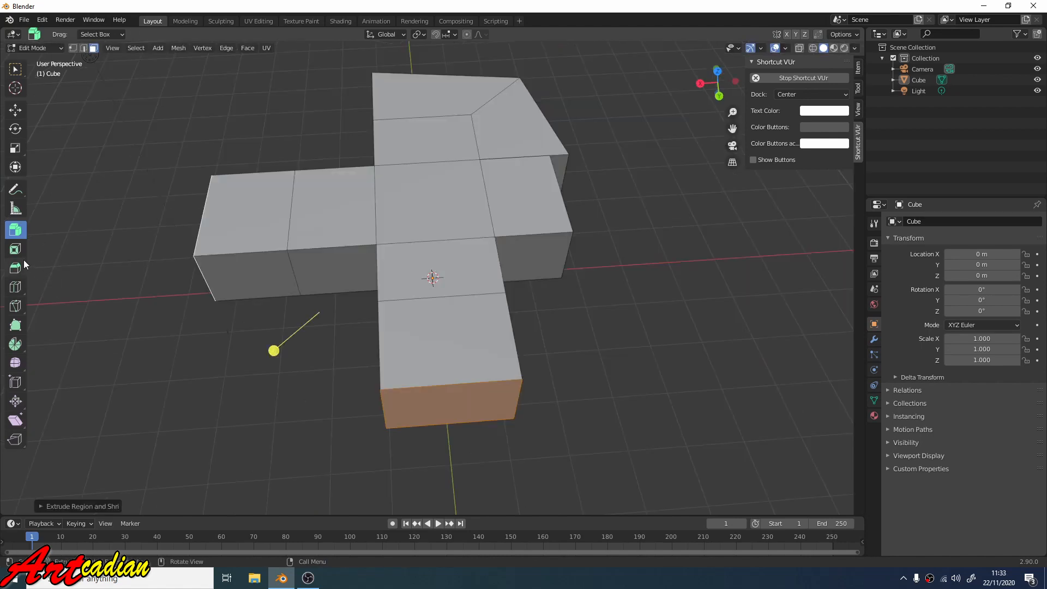
- Select three adjacent top faces in a row along Y and extrude them upward together with Extrude Region
left_click(18, 235)
left_click(71, 297)
left_click(421, 139)
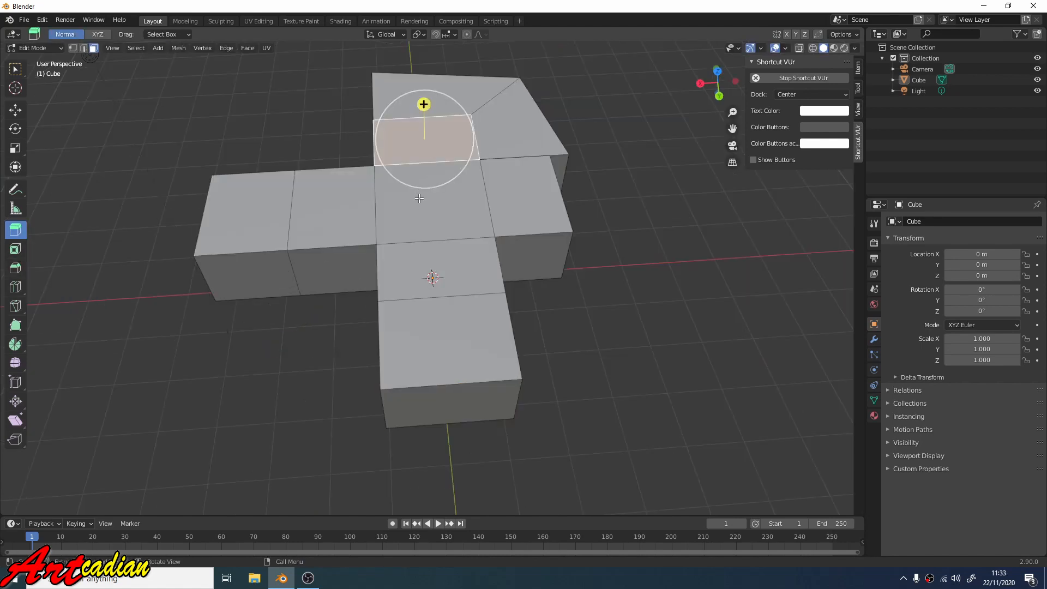
left_click(419, 215)
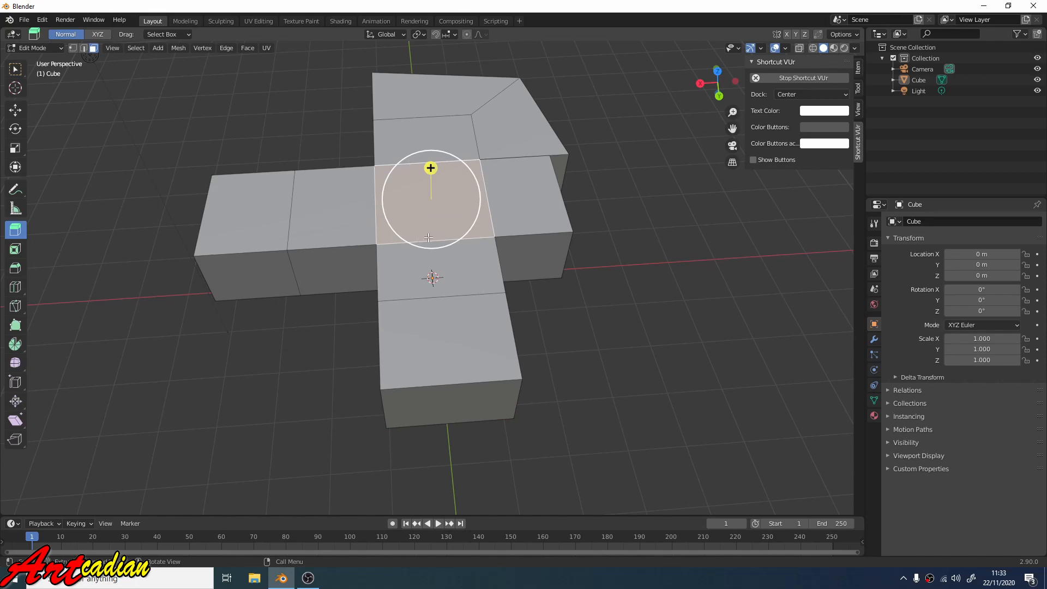
left_click(423, 139, "shift")
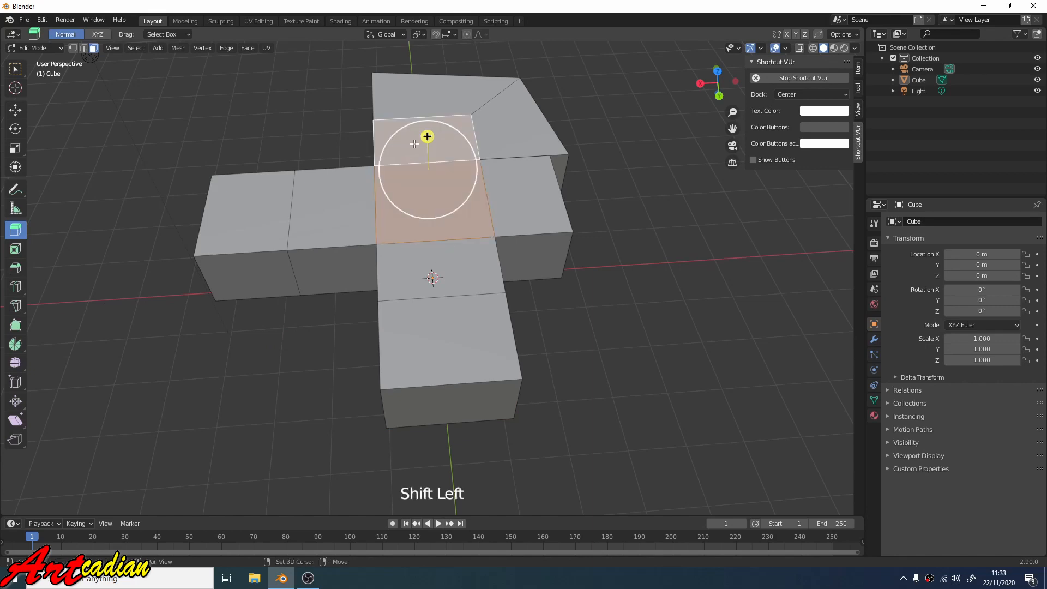
left_click(411, 265, "shift")
middle_click_drag(411, 265, 427, 163)
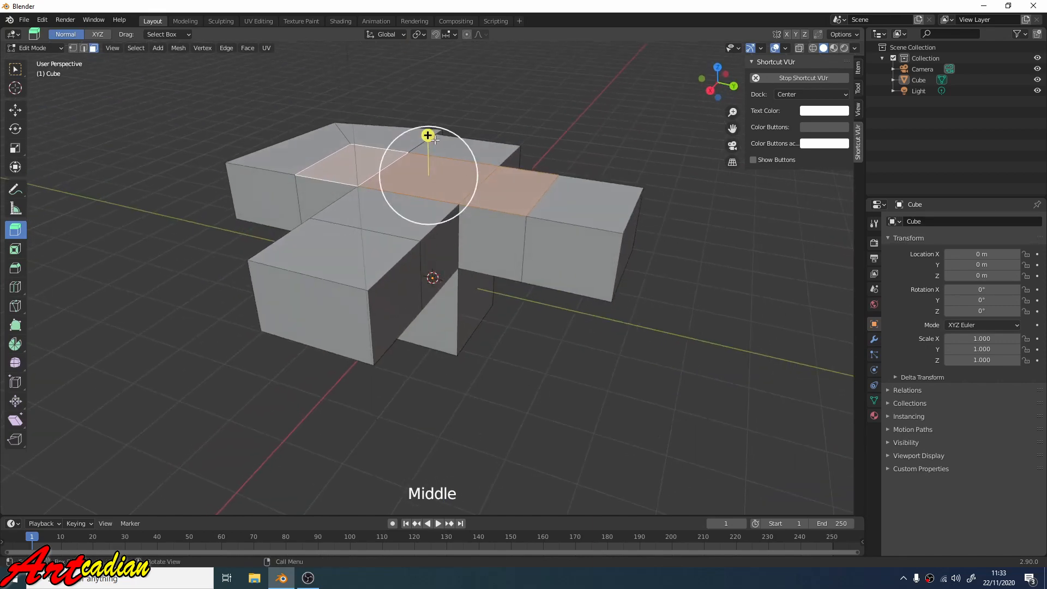
left_click_drag(427, 133, 426, 77)
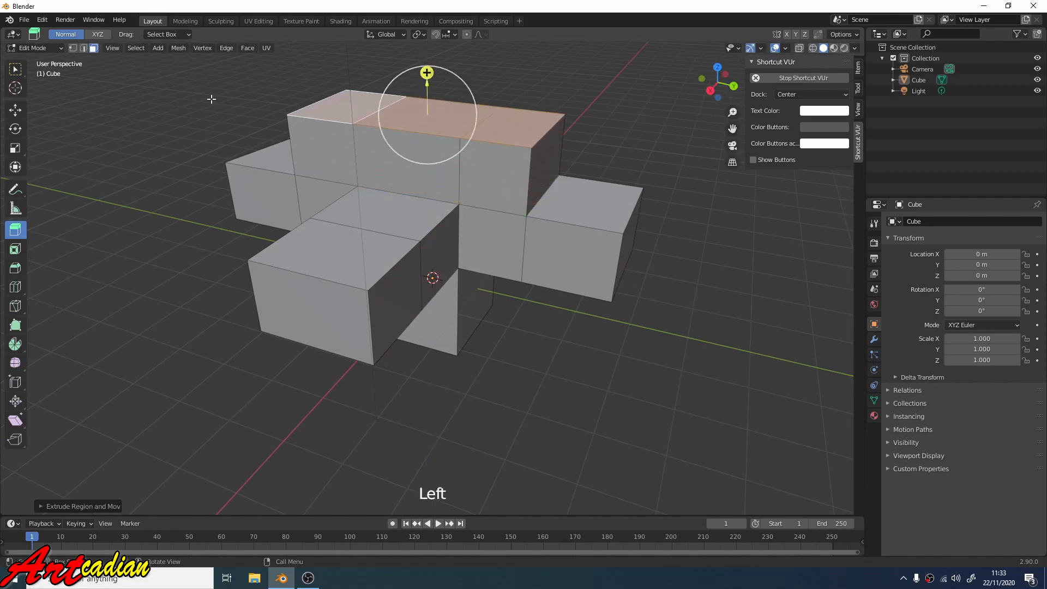
- Try to move the end top face of the raised block outward along Y
left_click(15, 109)
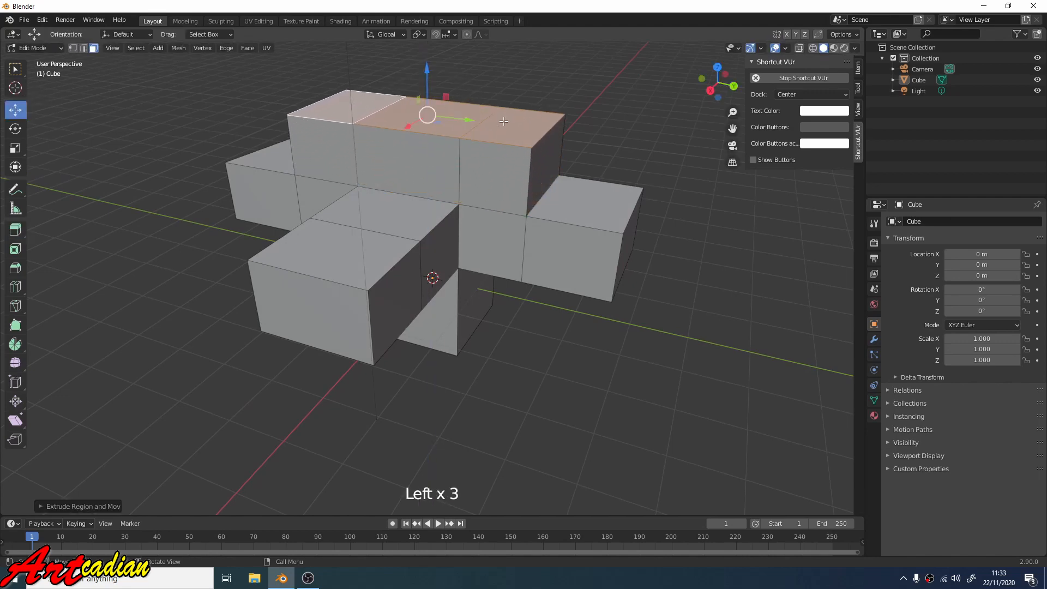
left_click(503, 121)
left_click_drag(553, 129, 611, 156)
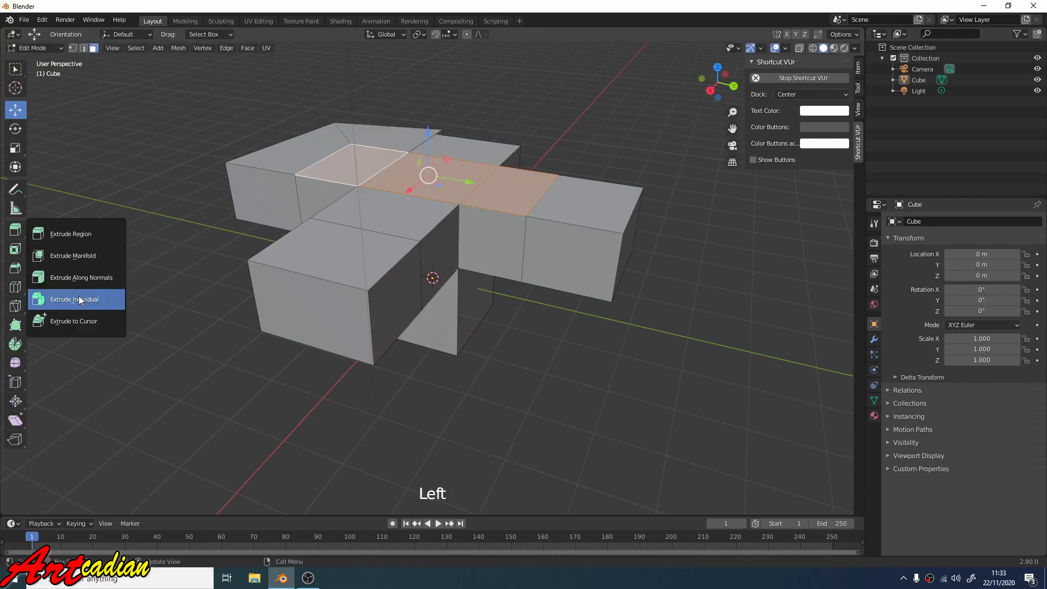
- Extrude the three selected top faces upward with Extrude Individual
left_click(79, 300)
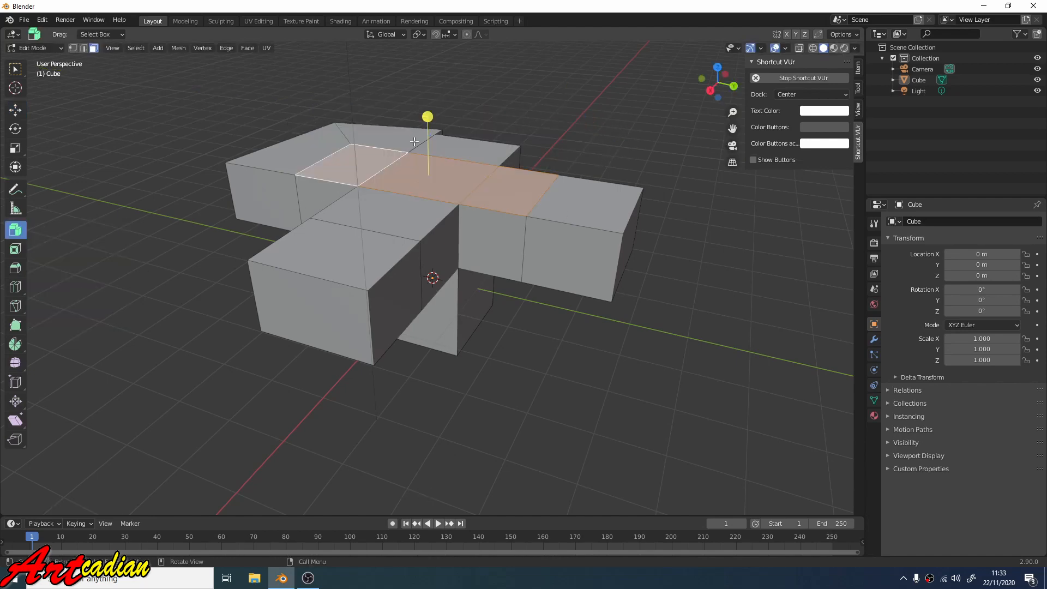
left_click_drag(428, 118, 430, 77)
- Move the two end top faces of the raised blocks away from the middle one, in opposite directions along Y
left_click(17, 116)
left_click(509, 111)
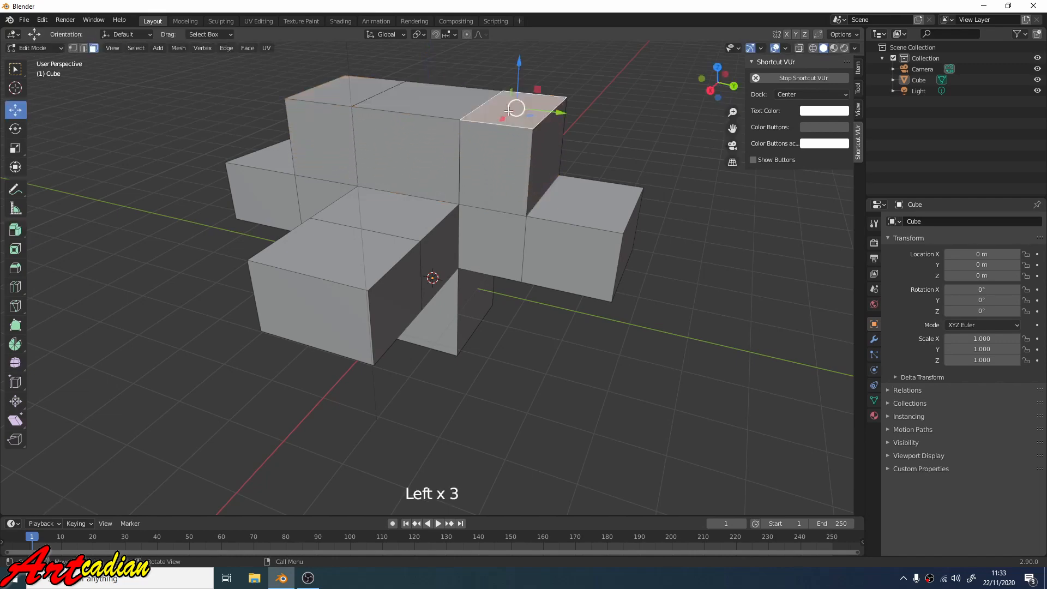
left_click_drag(555, 113, 580, 139)
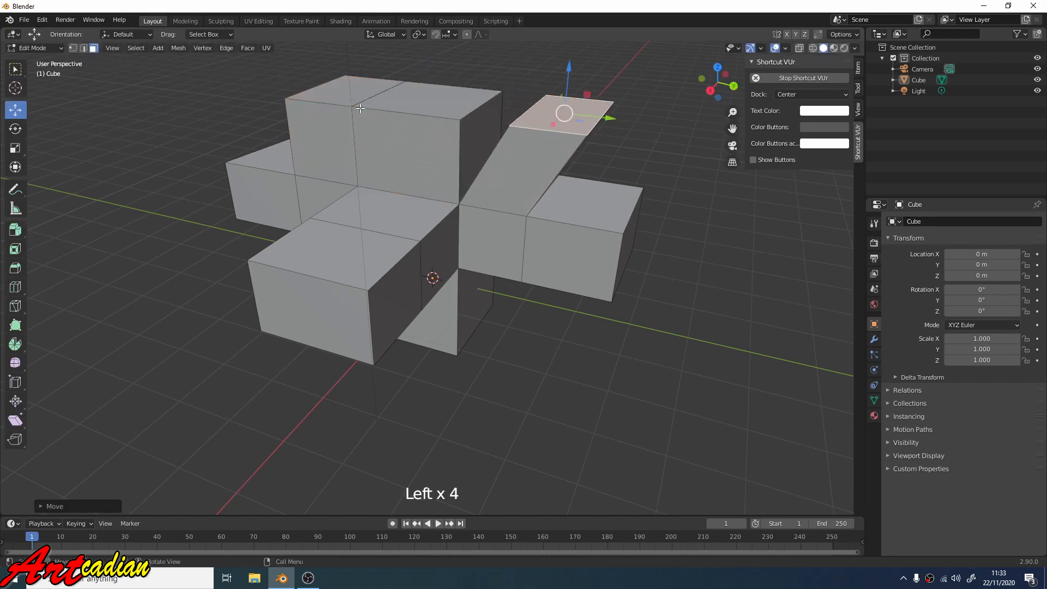
left_click(353, 94)
left_click_drag(380, 96, 322, 83)
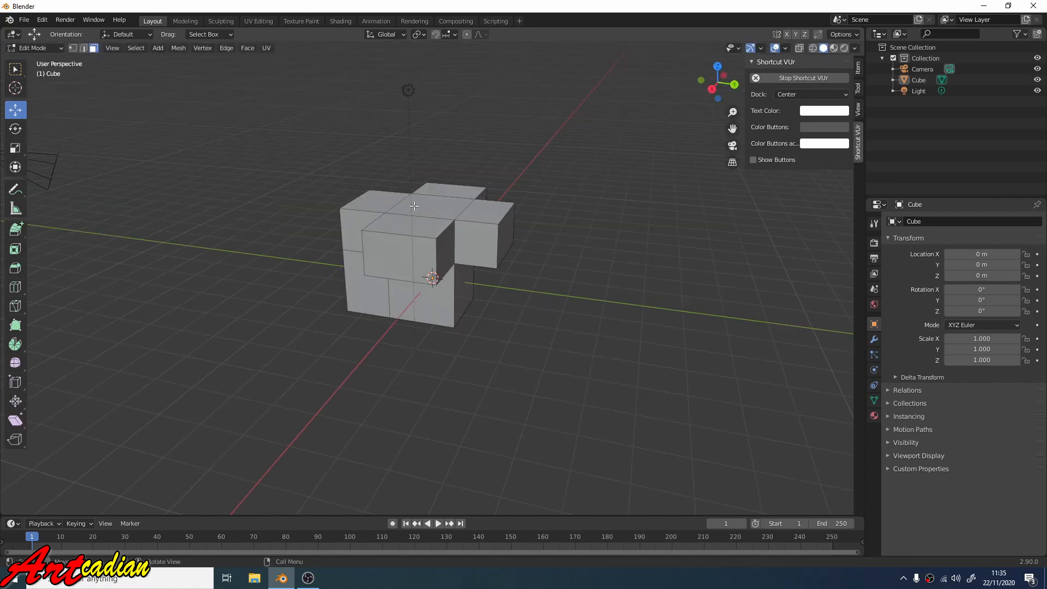
- Extrude the centre top face with Extrude to Cursor, placing repeated segments that curl in a spiral around the block
left_click(414, 206)
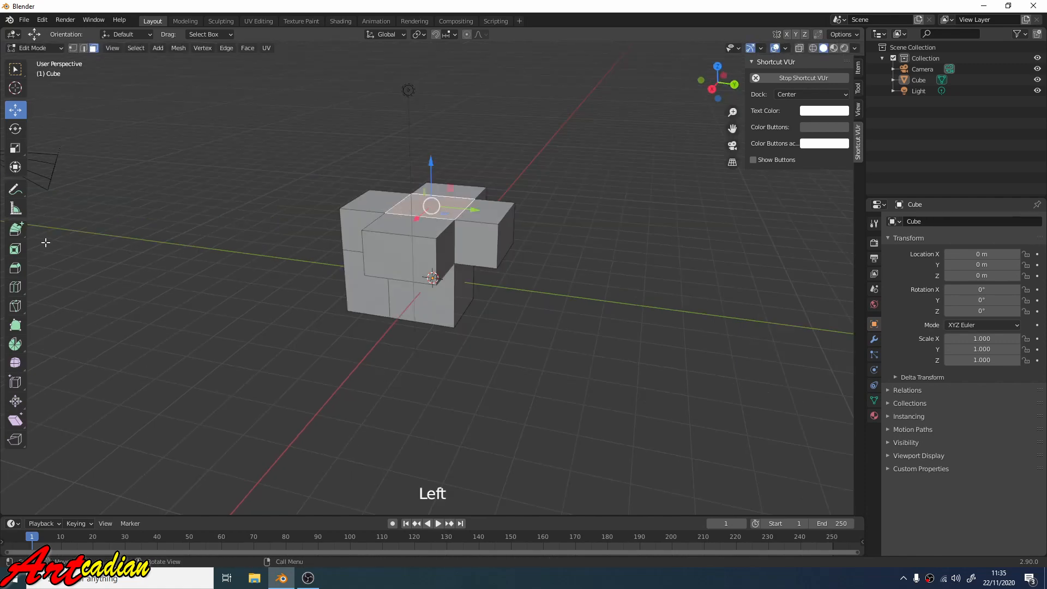
left_click(15, 229)
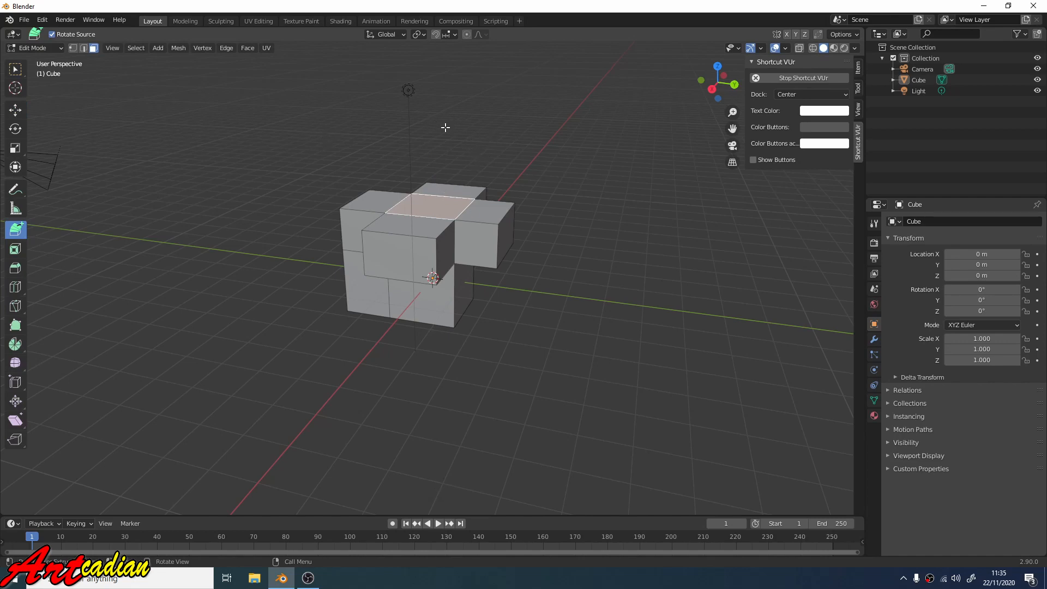
left_click_drag(446, 127, 457, 129)
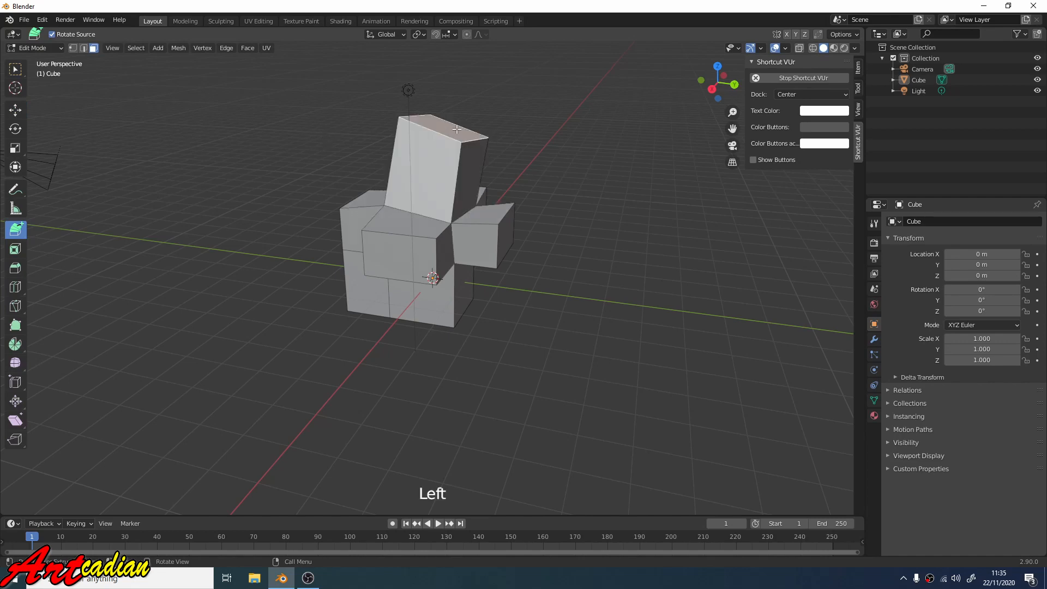
left_click(558, 143)
left_click(613, 220)
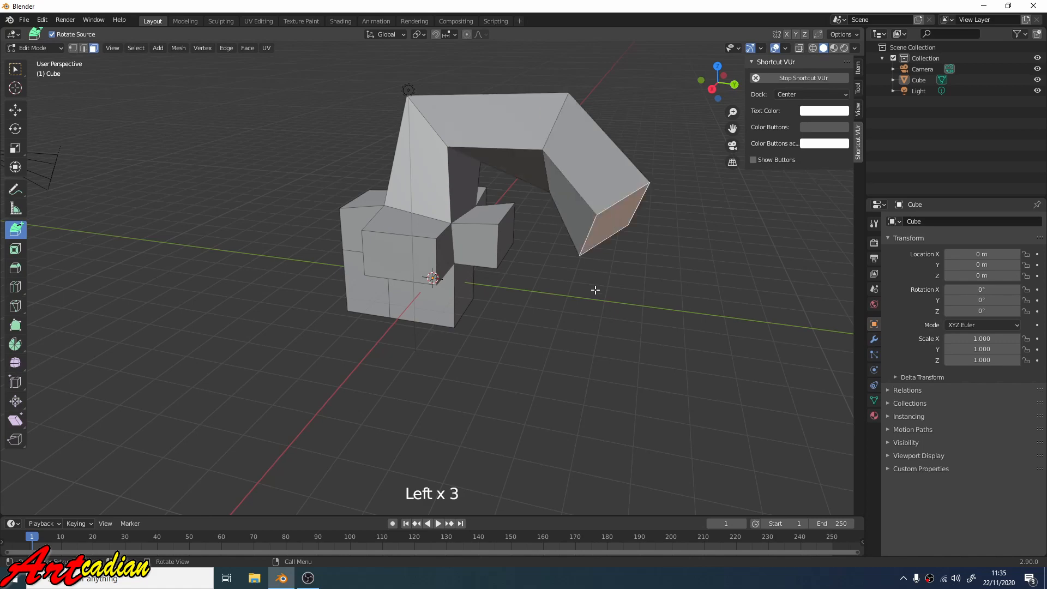
left_click(592, 314)
left_click(526, 377)
left_click(452, 406)
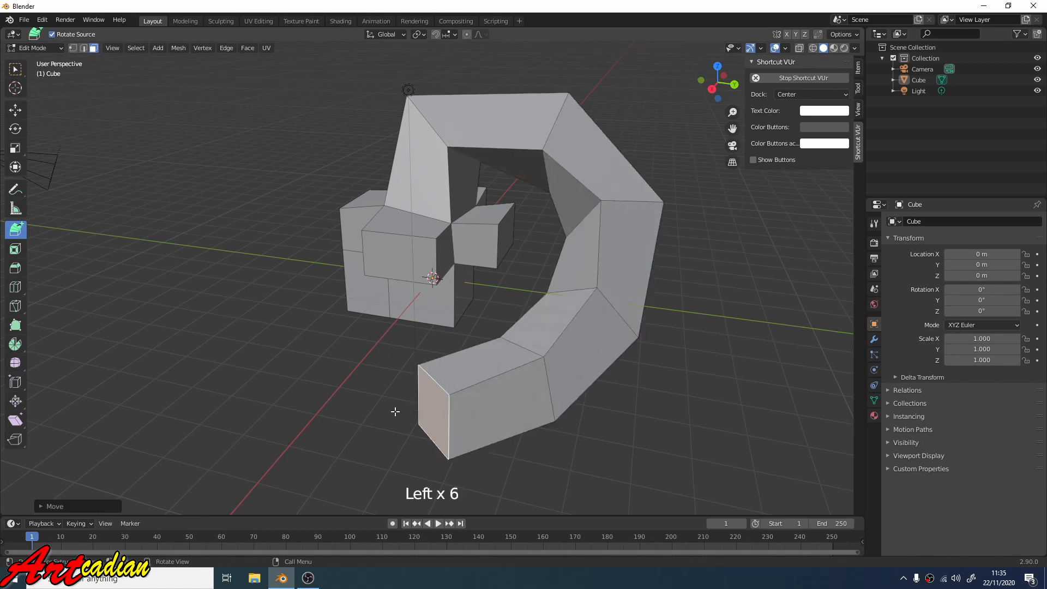
left_click(347, 401)
left_click(271, 371)
left_click(219, 292)
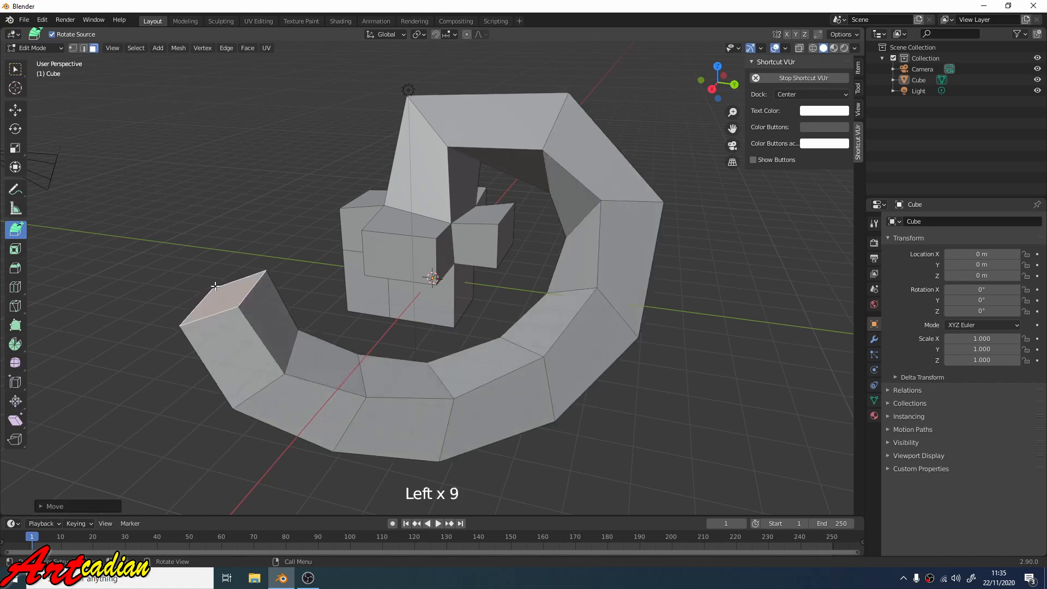
left_click(229, 225)
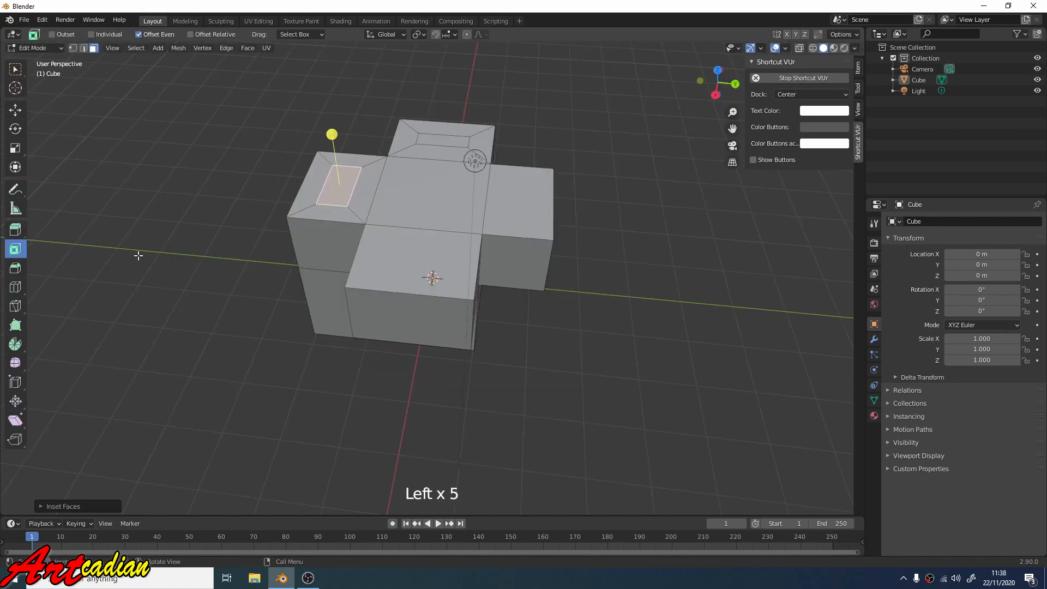
- Inset the top face of the +Y arm, and inset the top face of the +X arm by about 0.49 m
left_click(528, 206)
left_click_drag(526, 153, 524, 169)
left_click(15, 110)
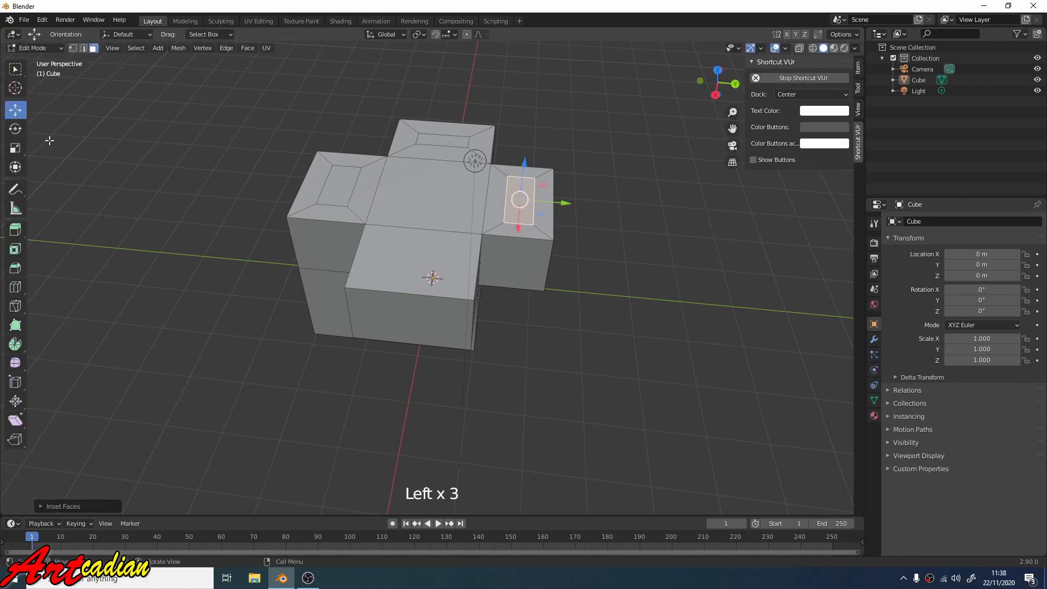
left_click(380, 266)
left_click(421, 263)
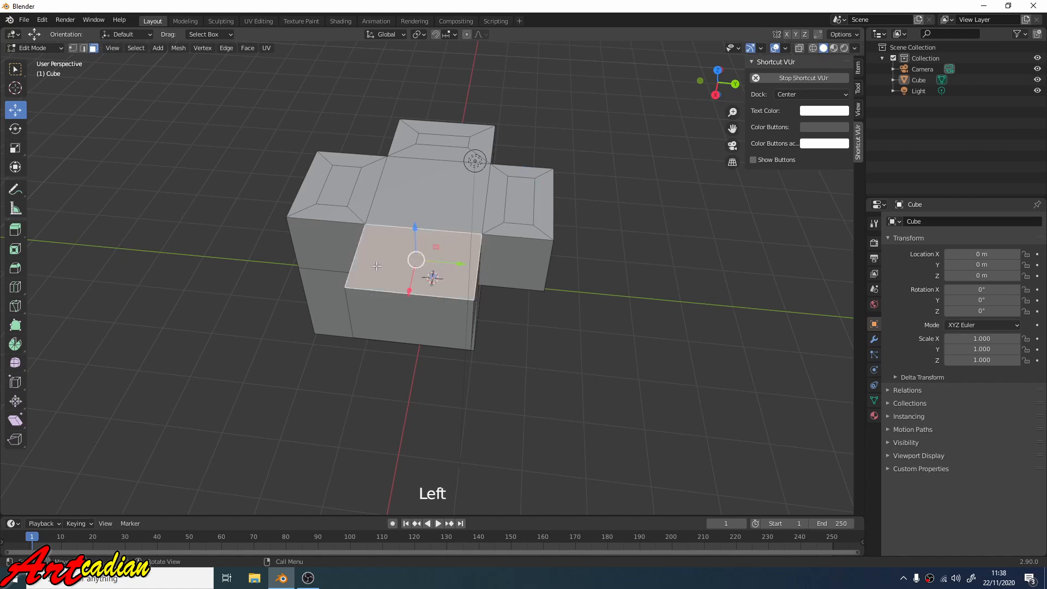
key("i")
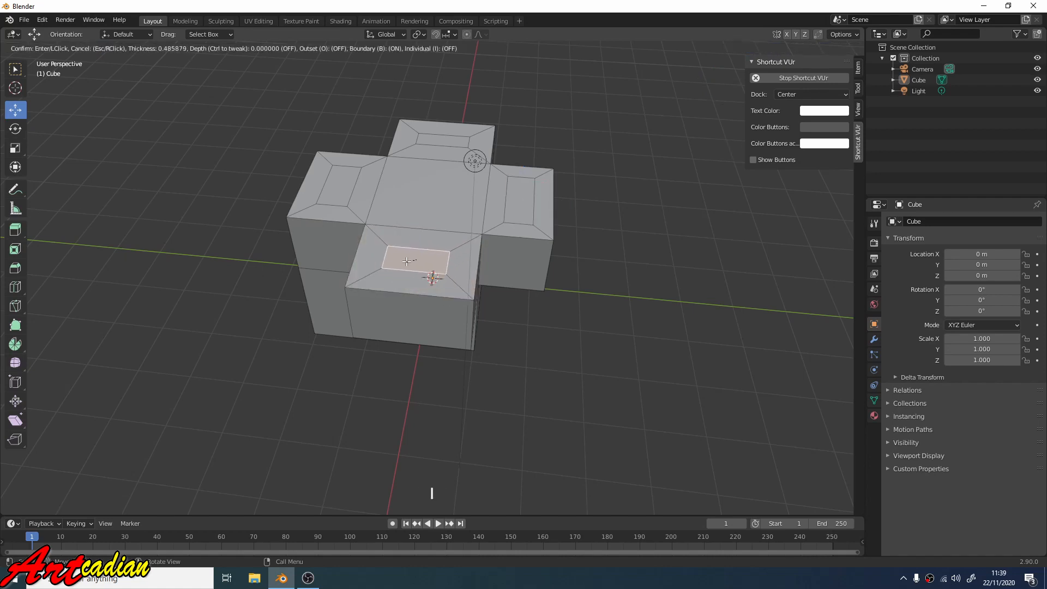
left_click(407, 261)
- Inset the centre top face by about 0.55 m and clear the selection
left_click(428, 188)
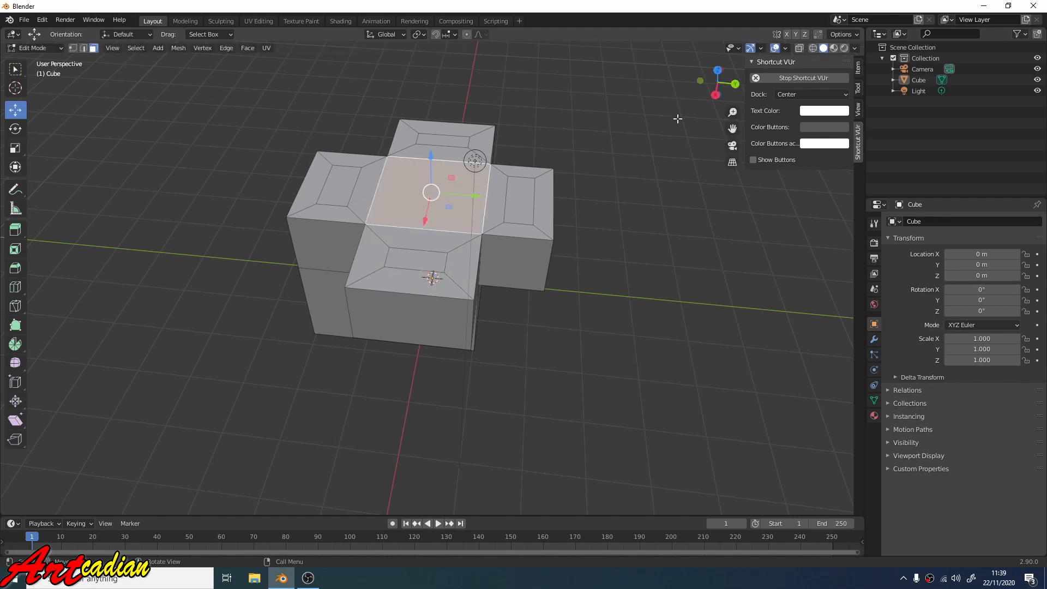
key("i")
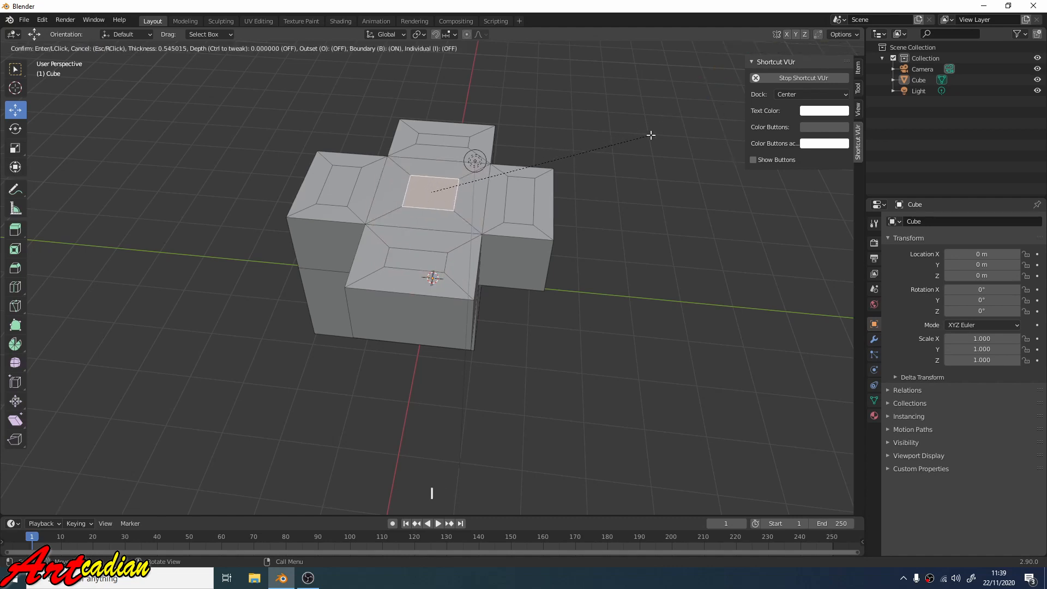
left_click(651, 135)
left_click(241, 177)
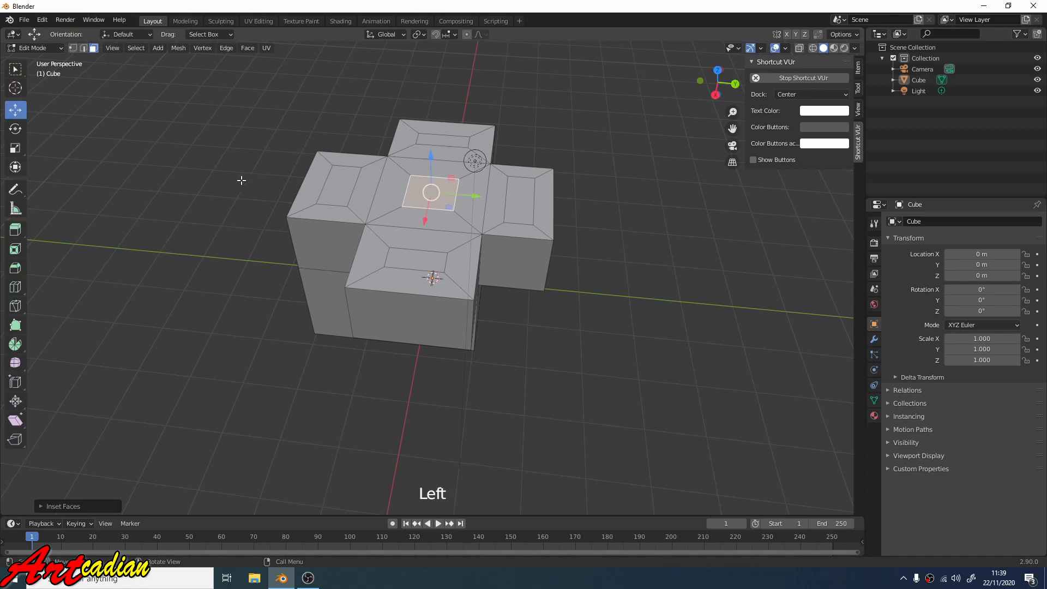
left_click(292, 180)
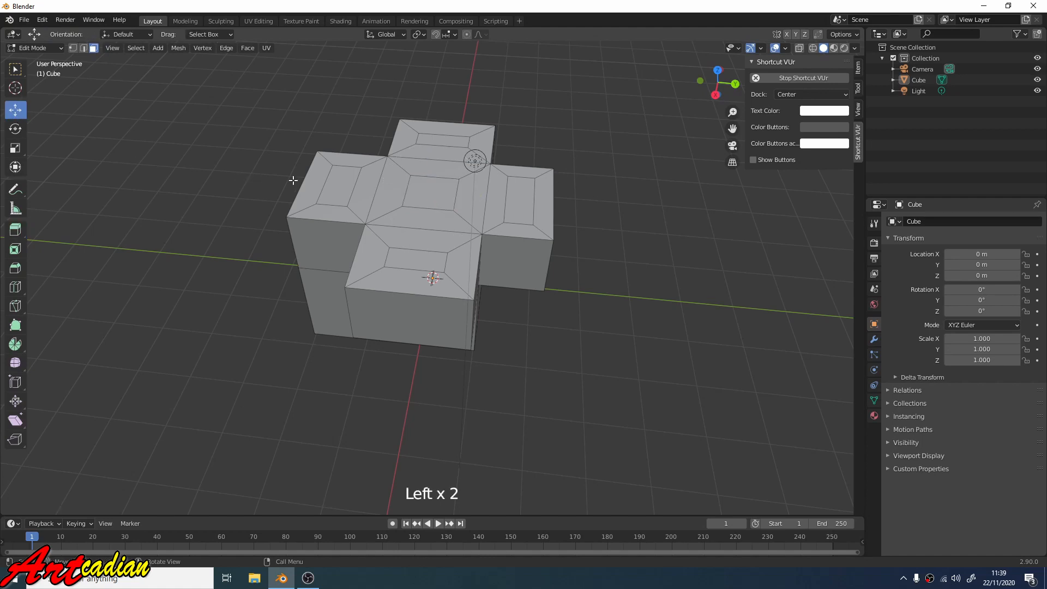
- Select the inset faces on all four arms and extrude them upward together by about 1 m
left_click(336, 181)
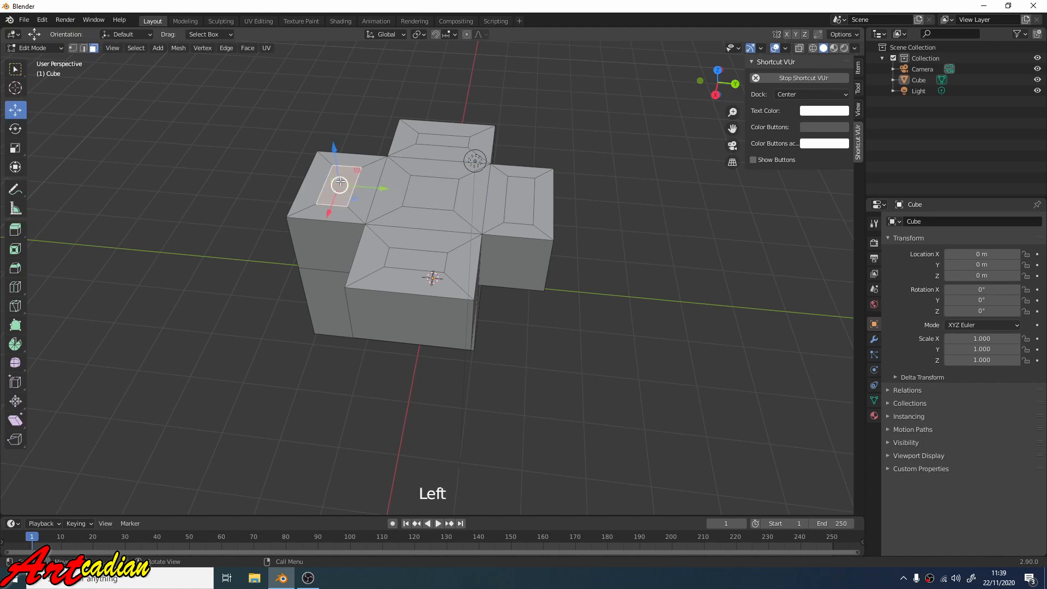
left_click(448, 139, "shift")
left_click(501, 205, "shift")
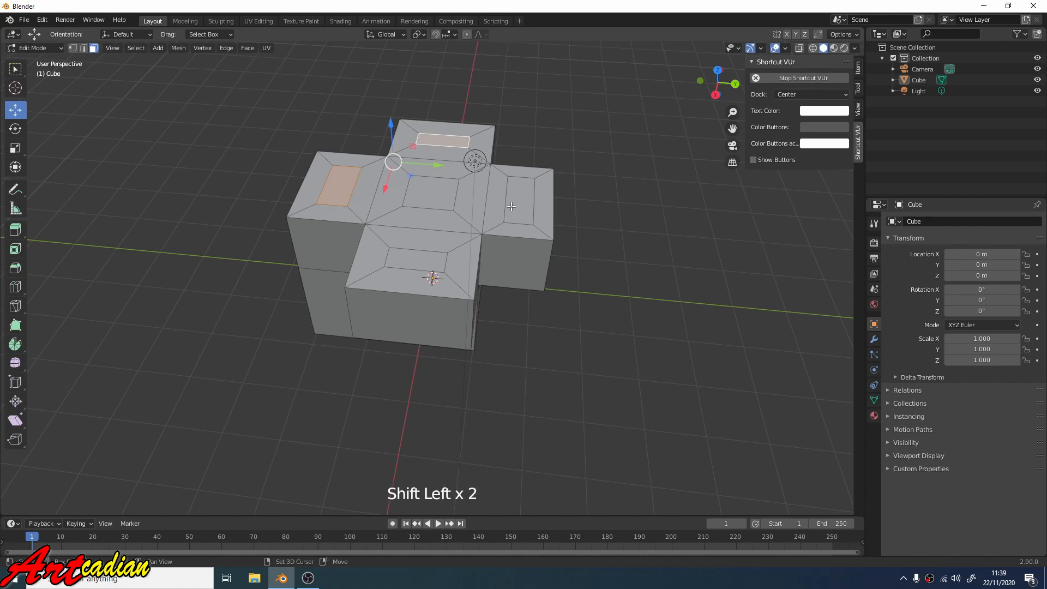
left_click(511, 206, "shift")
left_click(414, 258, "shift")
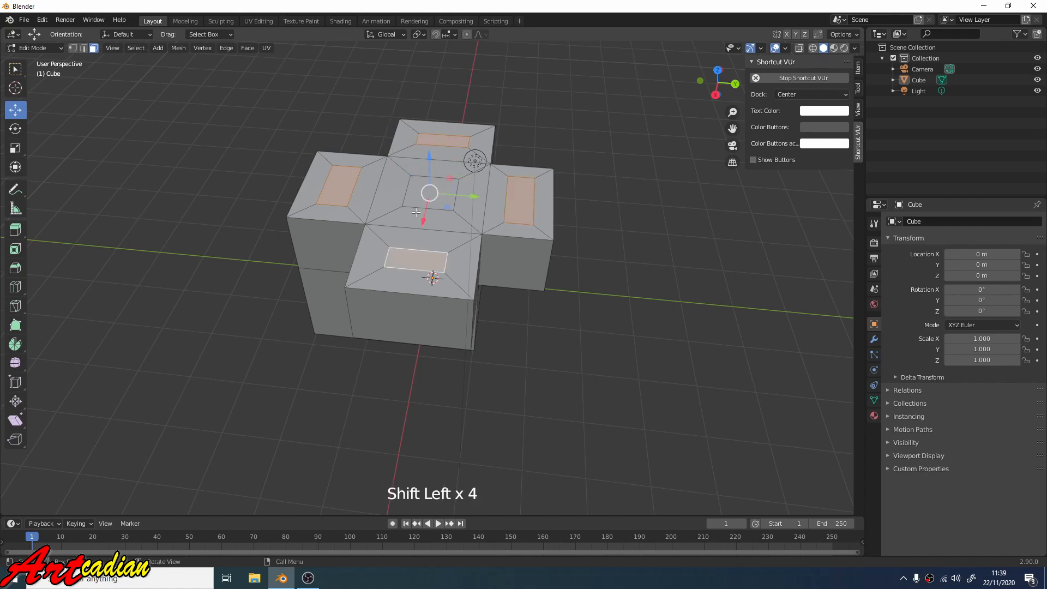
key("e")
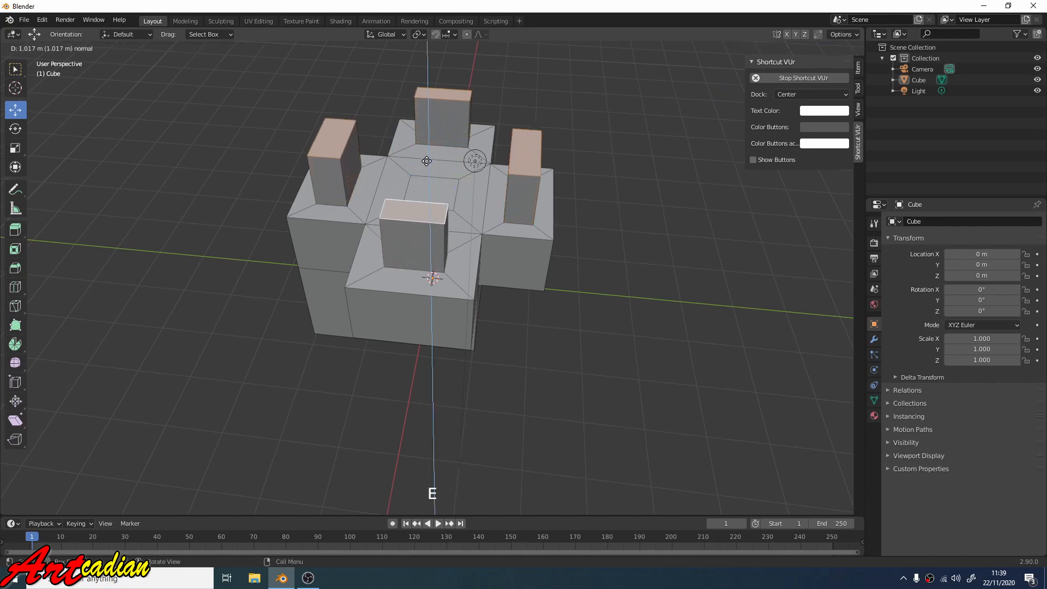
left_click(446, 156)
- Extrude the inset centre face upward into a central tower
middle_click_drag(446, 155, 439, 190)
left_click(439, 190)
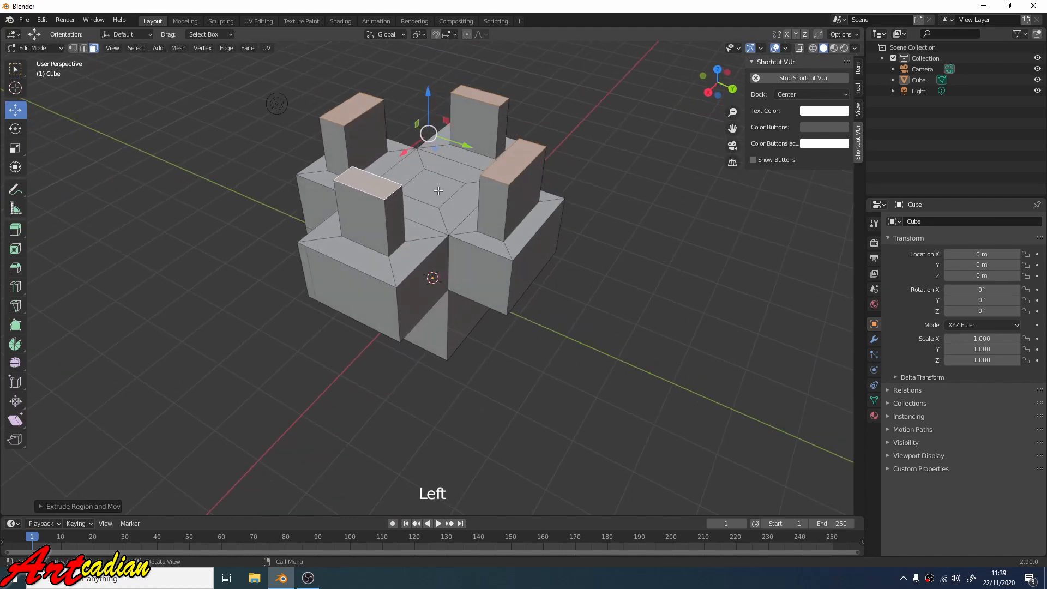
key("e")
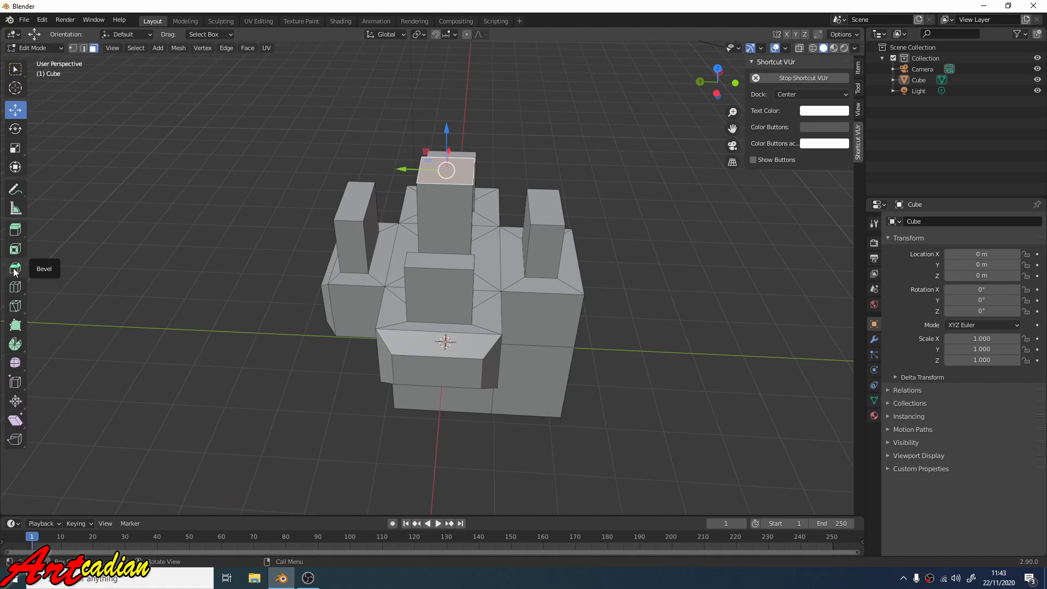
- Bevel the central tower's top face by about 0.27 m with four segments using the Bevel tool
left_click(15, 268)
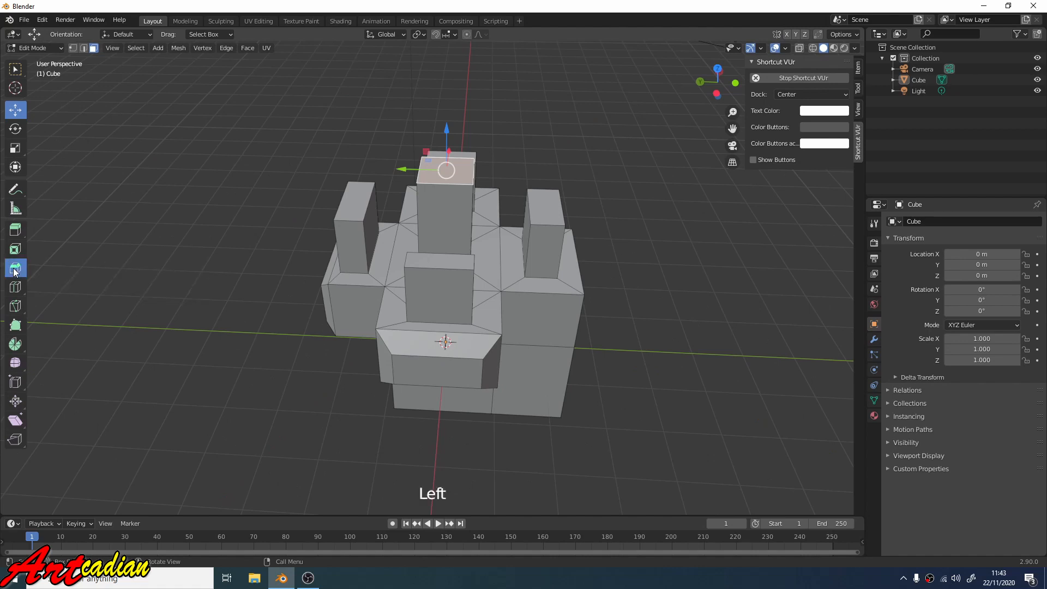
left_click_drag(446, 114, 444, 90)
scroll(455, 104, "up", 3)
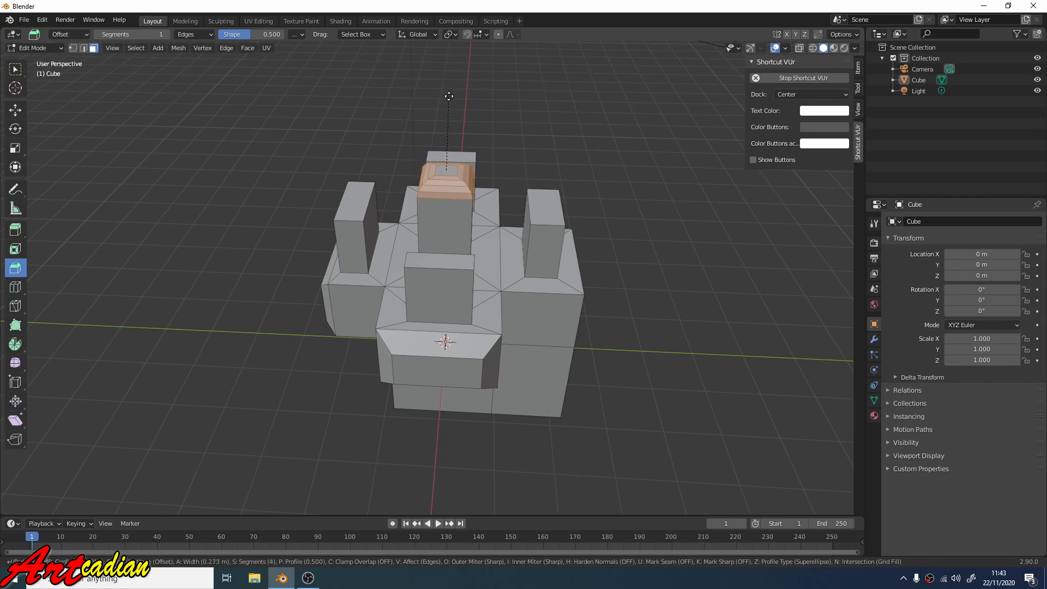
left_click(451, 96)
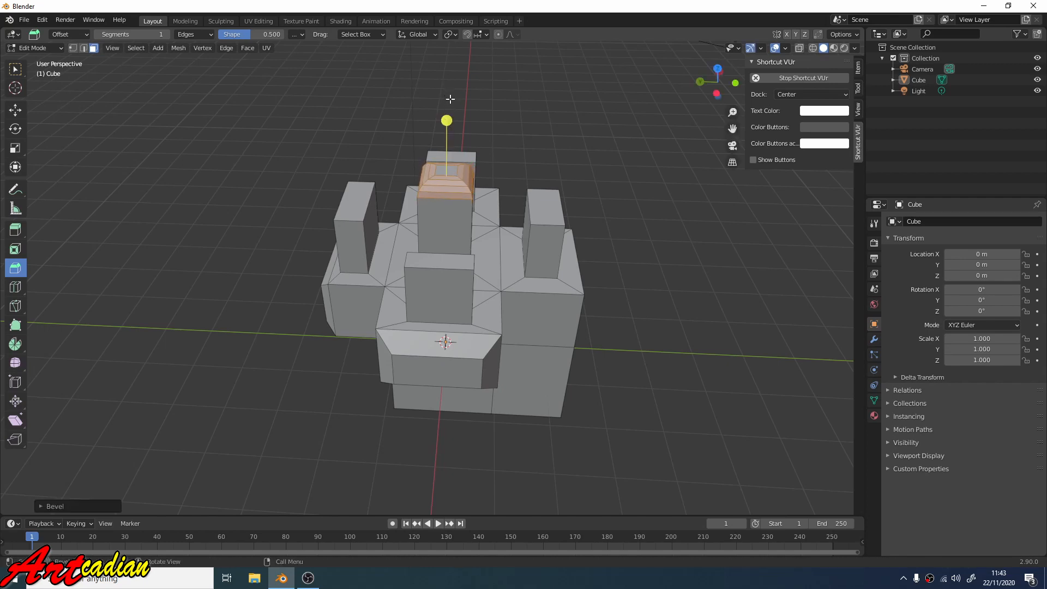
- Bevel the top face of the +X arm's tower by about 0.17 m with four segments
middle_click_drag(542, 148, 451, 187)
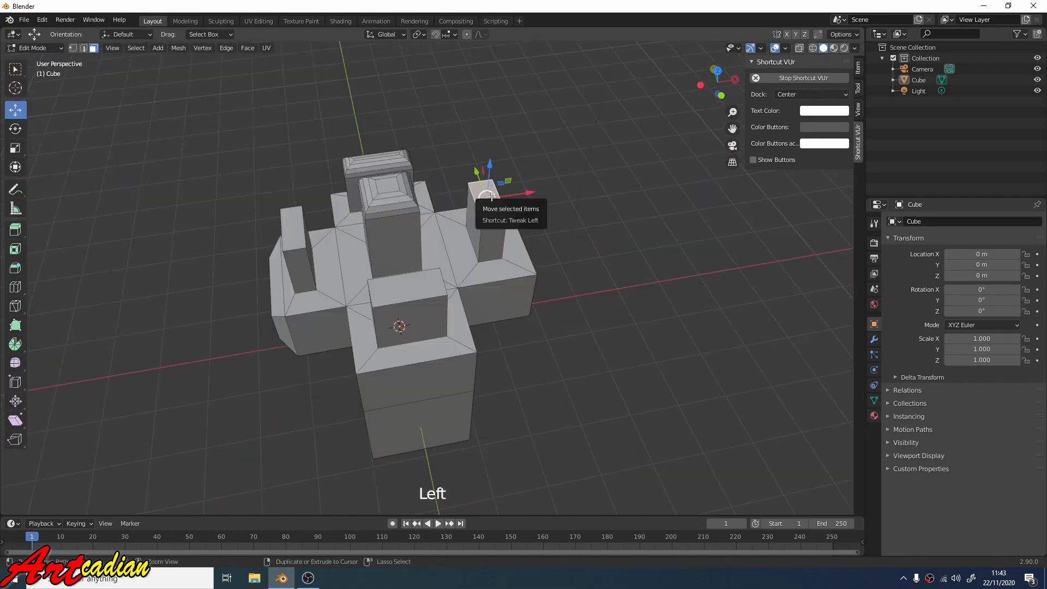
key("ctrl+b")
left_click(496, 197)
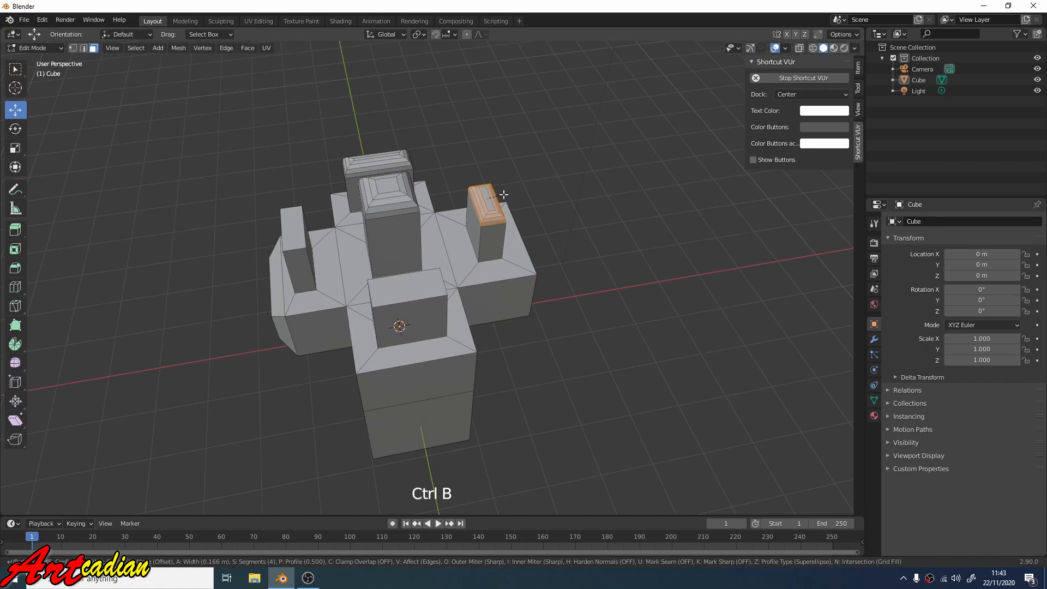
middle_click_drag(365, 203, 395, 205)
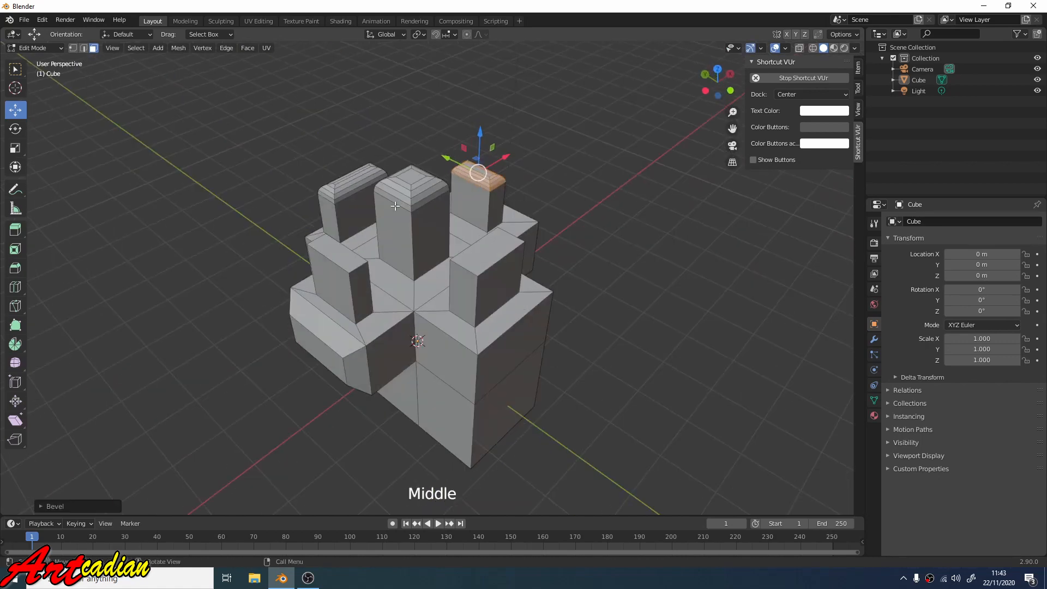
- Bevel the -X tower's top face by about 0.2 m with four segments, and bevel the -Y tower's top face
left_click(336, 247)
key("ctrl+b")
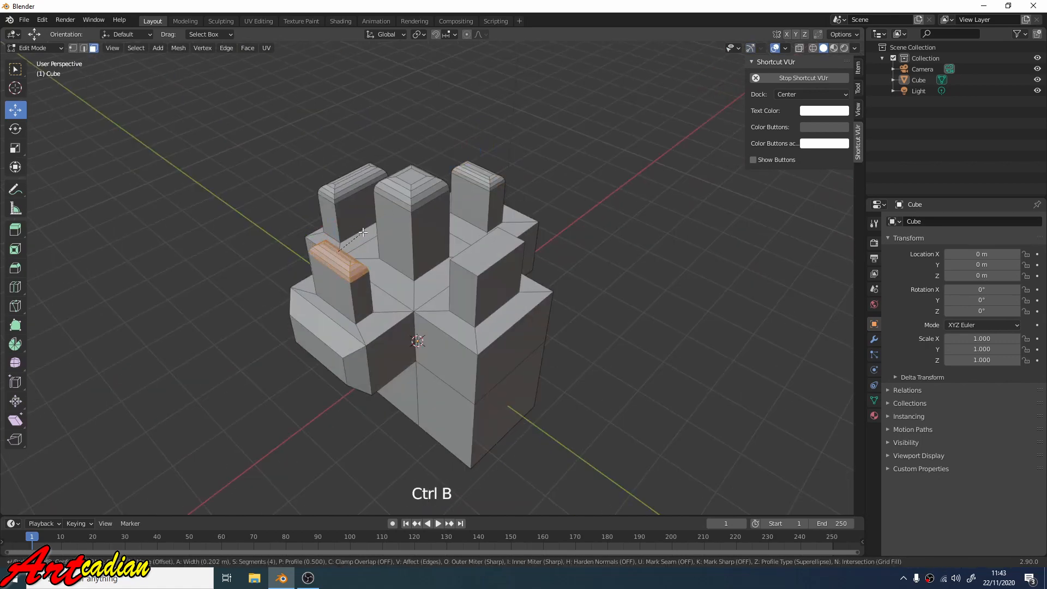
left_click(360, 233)
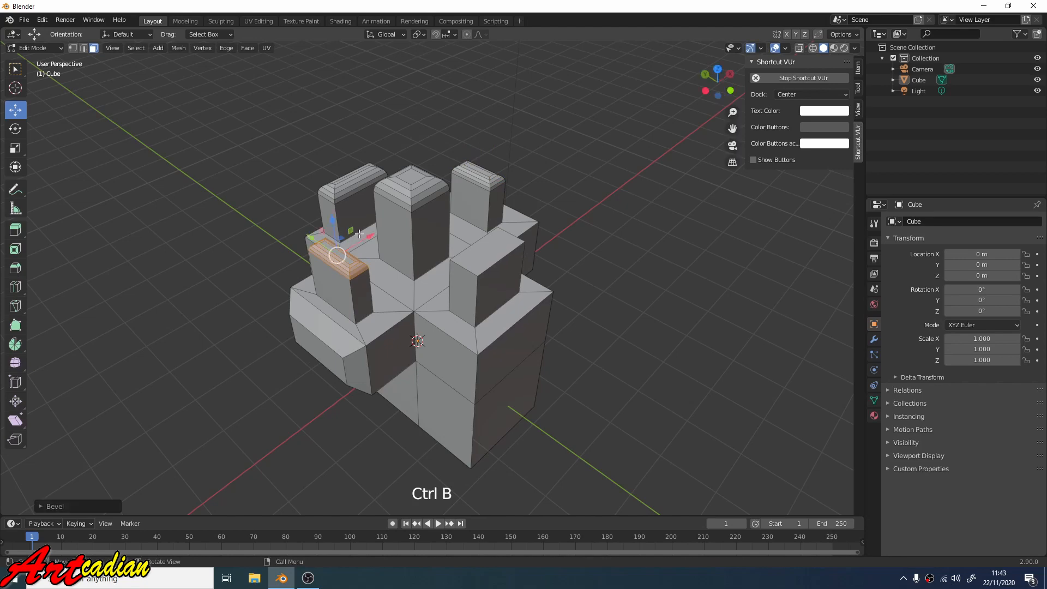
left_click(487, 249)
key("ctrl+b")
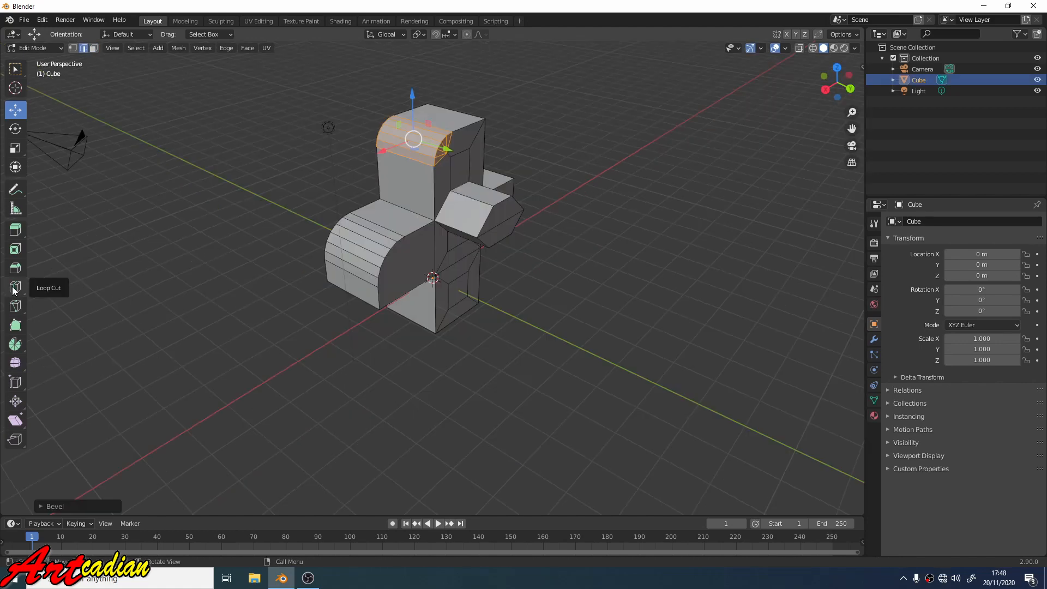
- Add a loop cut around the block protruding along +Y and slide it toward the block's outer end
left_click(14, 290)
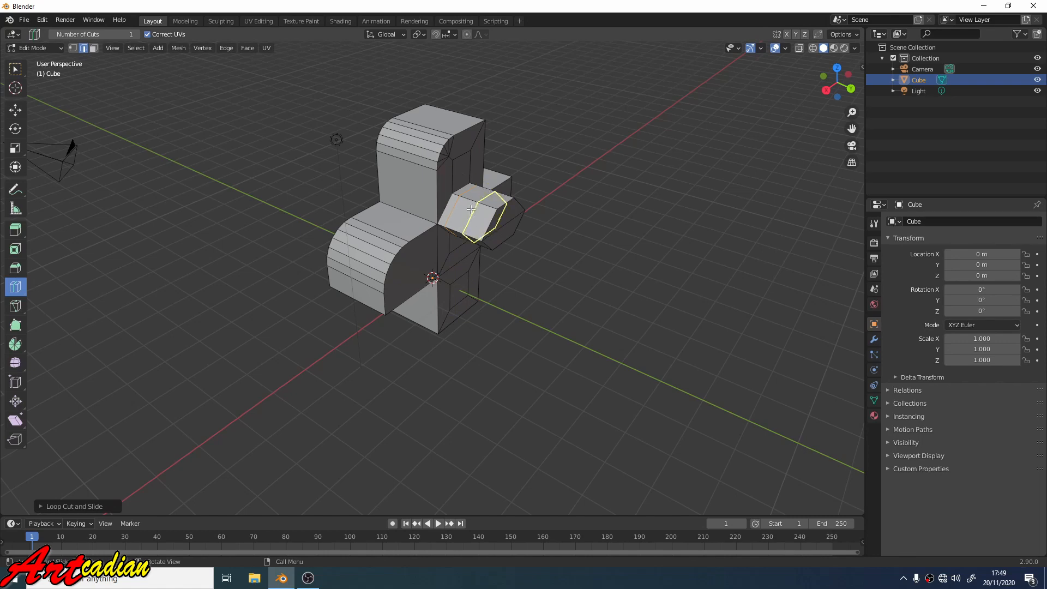
left_click_drag(474, 207, 533, 202)
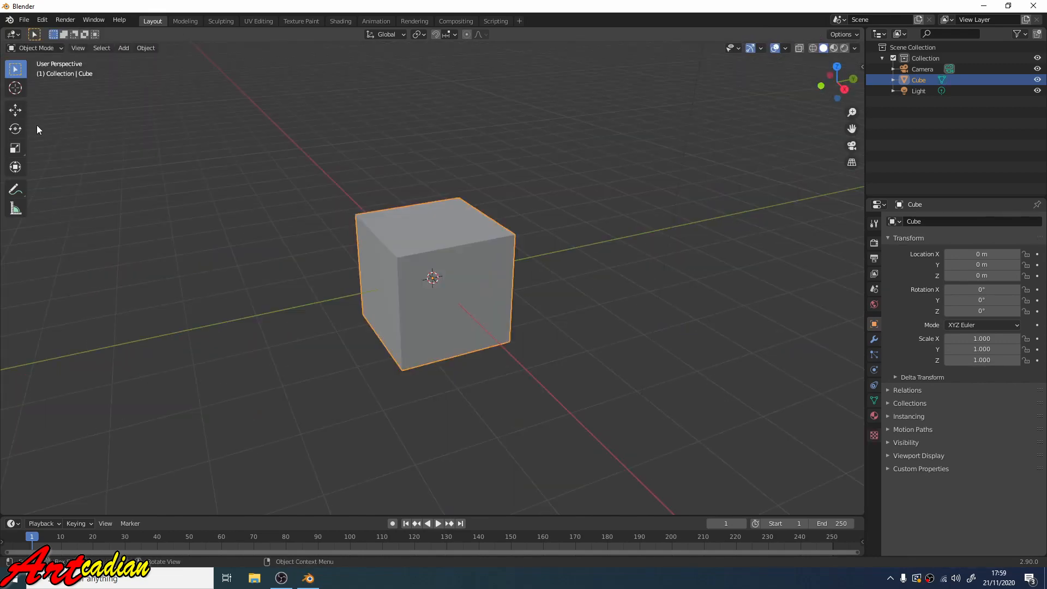
- Flatten the cube into a thin slab by scaling it along Z to about 0.115
left_click(15, 129)
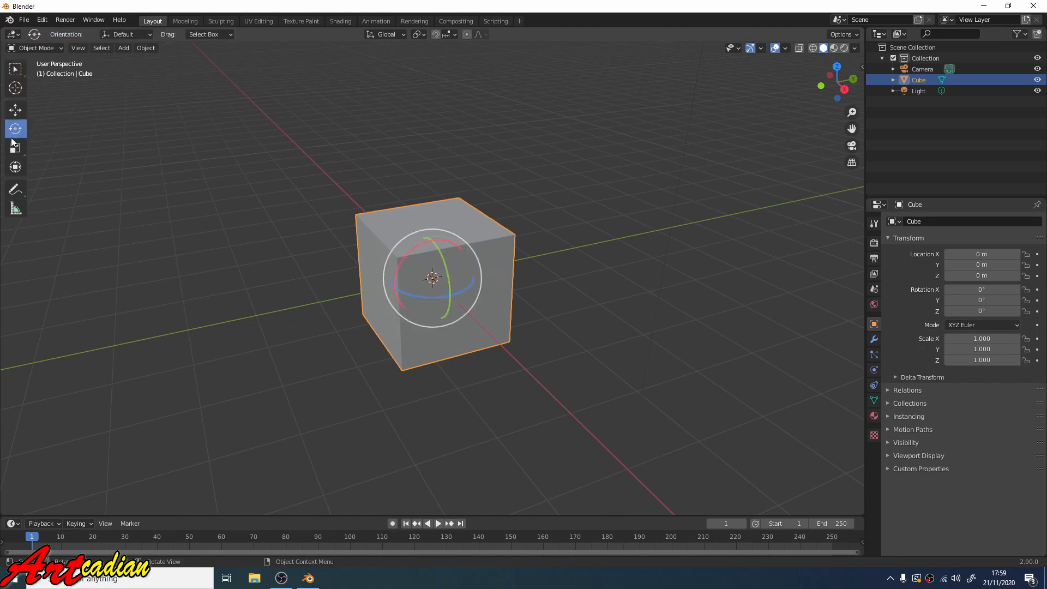
left_click(15, 146)
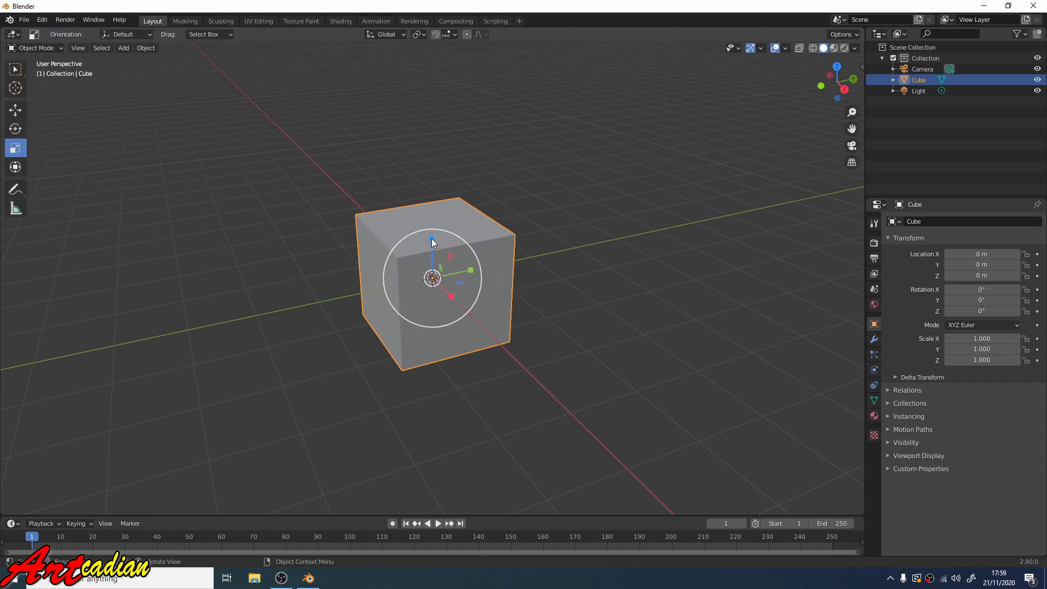
left_click_drag(430, 238, 431, 276)
- Duplicate the slab in place and stand the copy upright with an X rotation of -90°
left_click(16, 129)
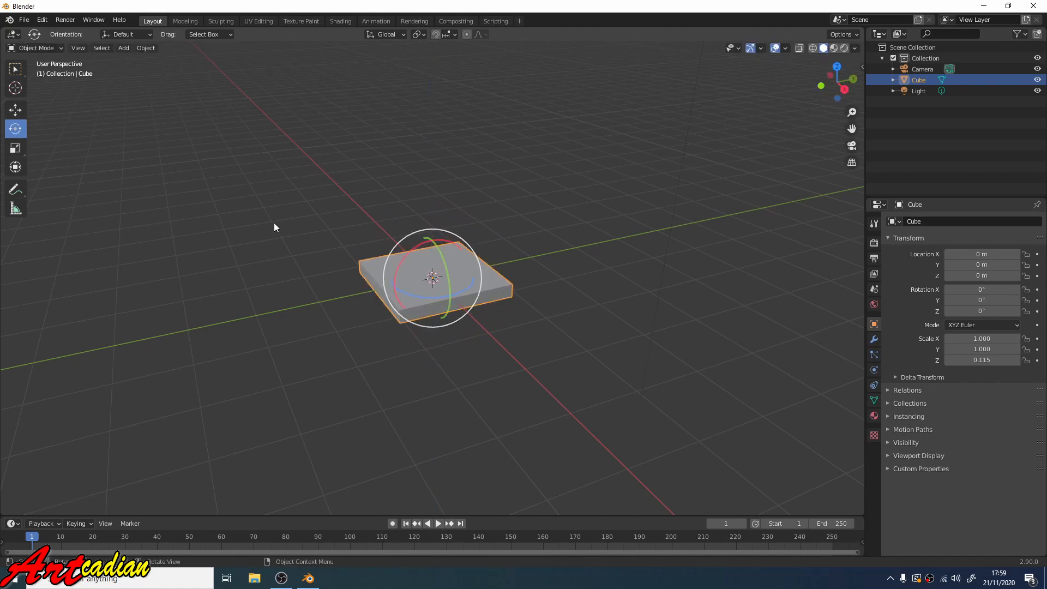
key("shift+d")
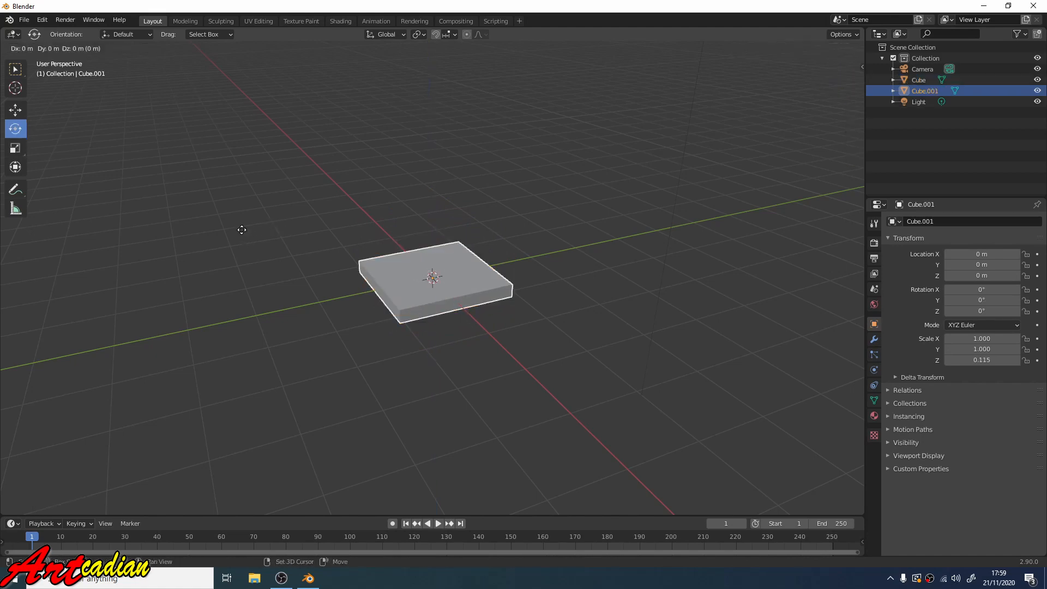
right_click(291, 228)
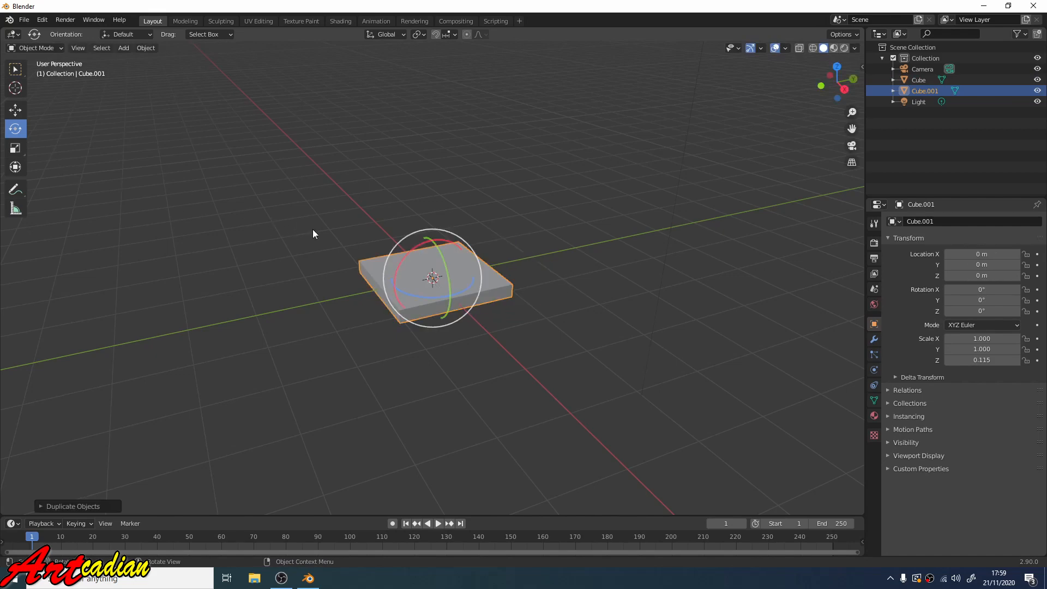
left_click_drag(404, 260, 453, 229)
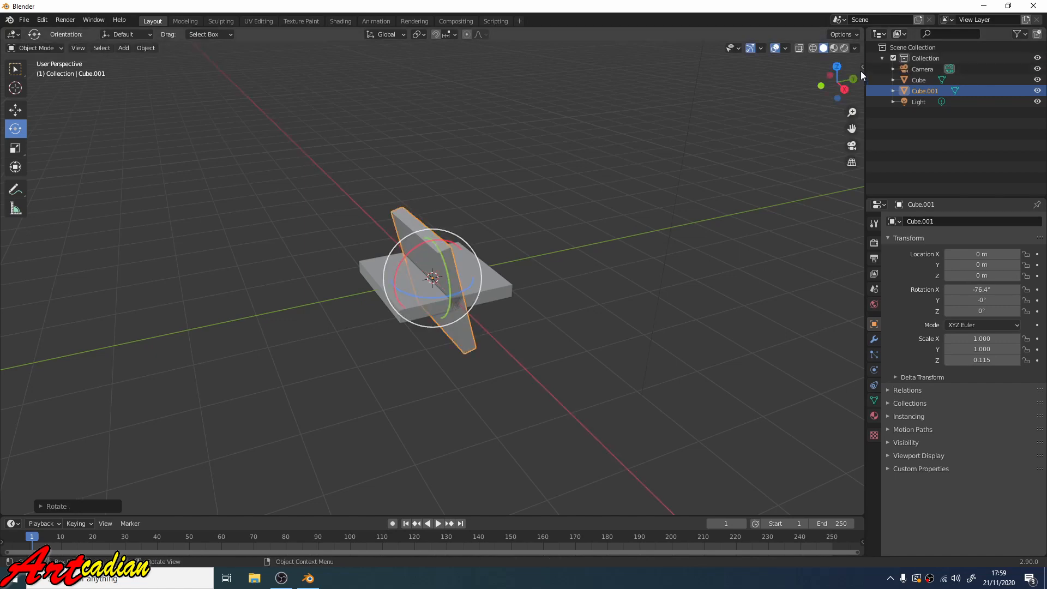
left_click(862, 67)
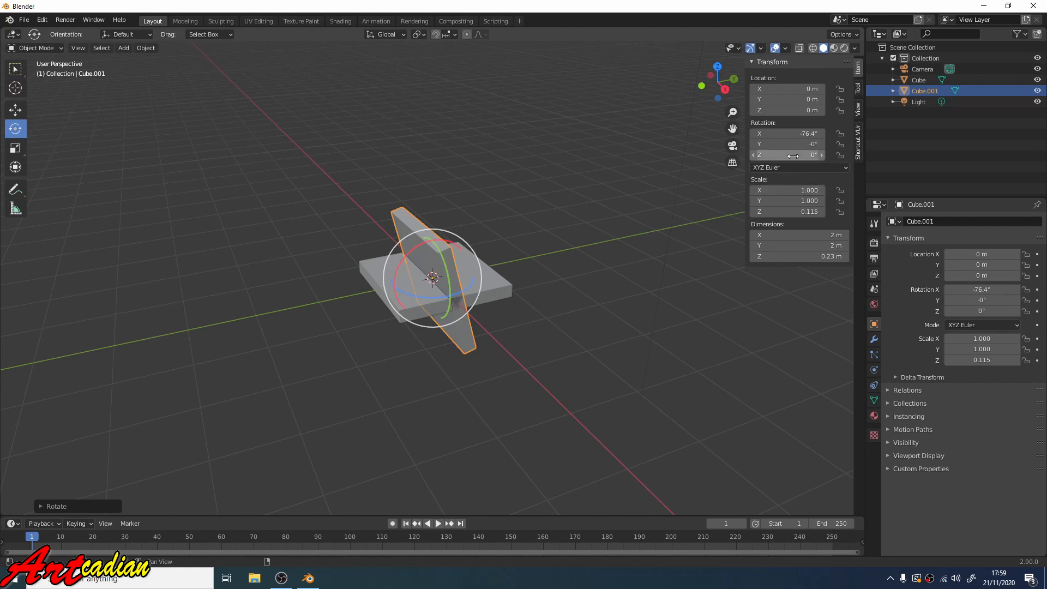
left_click(805, 134)
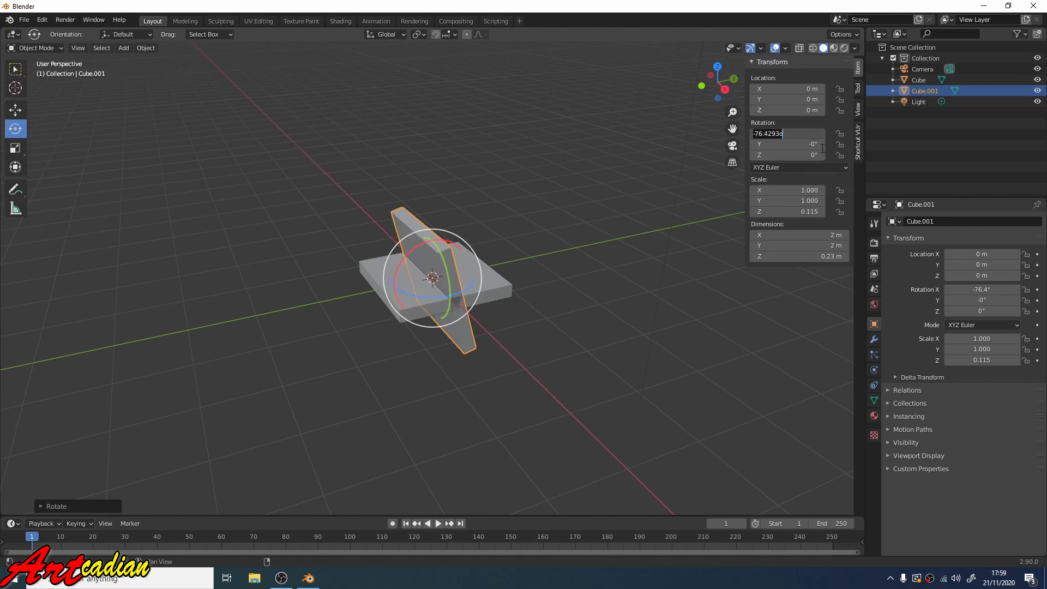
key("BackSpace")
key("Return")
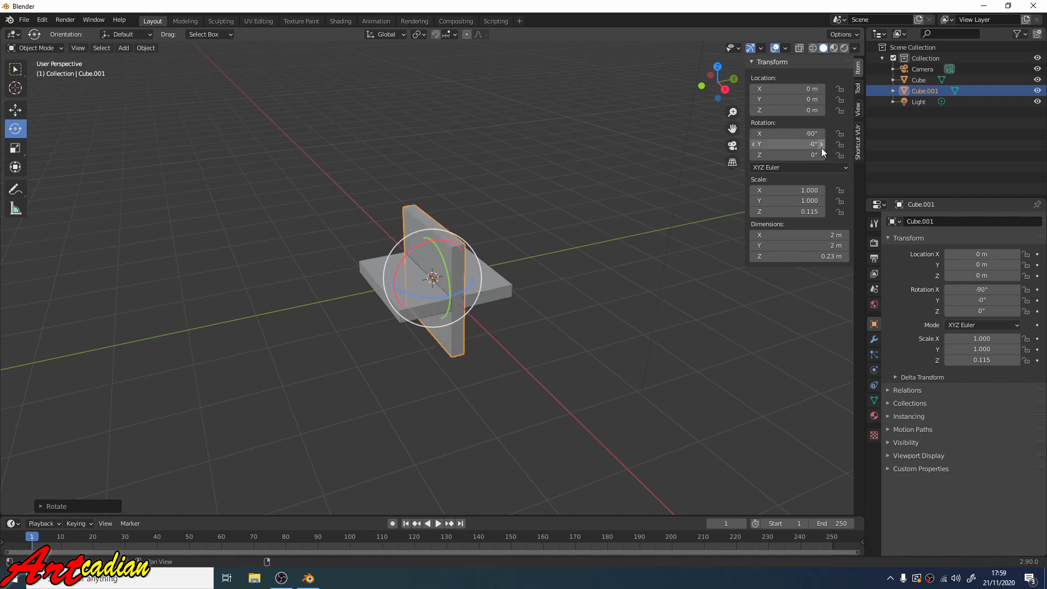
- Move the upright slab to the +Y edge of the flat slab, at about Y 0.89 m and Z 0.92 m
left_click(17, 110)
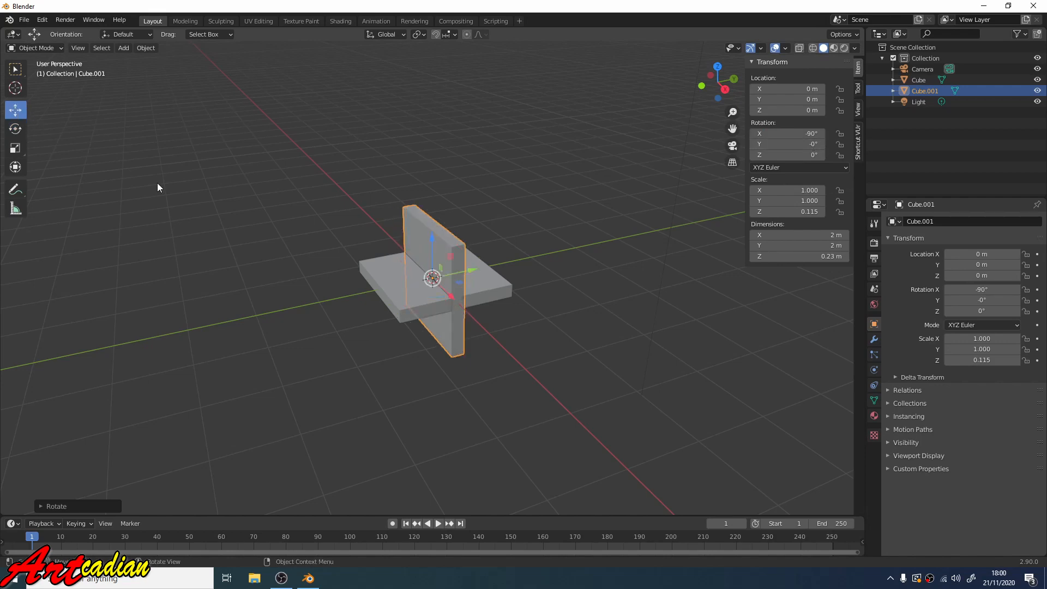
left_click_drag(431, 239, 438, 185)
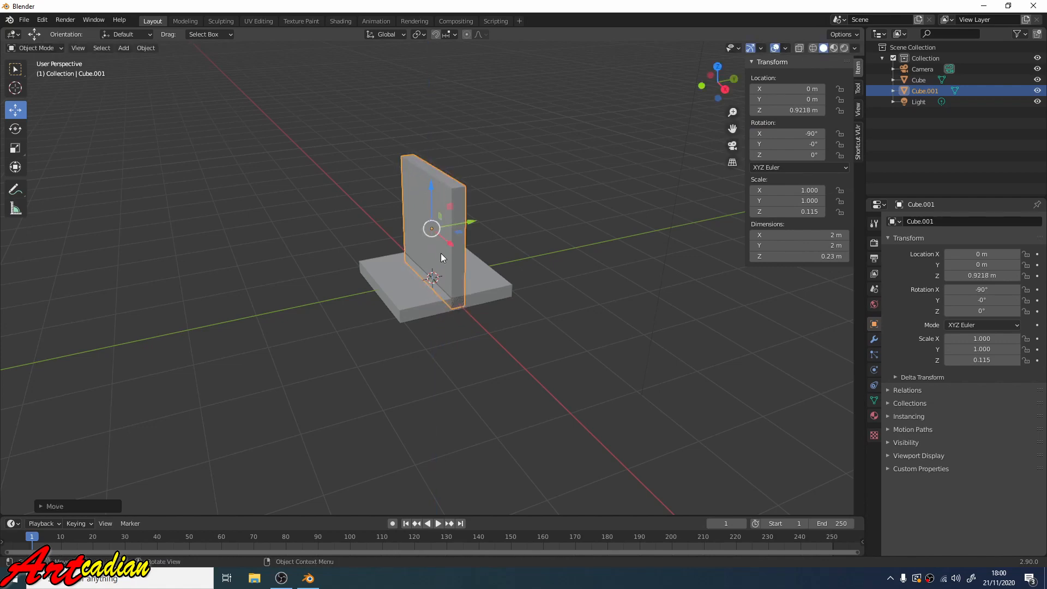
left_click_drag(469, 221, 517, 206)
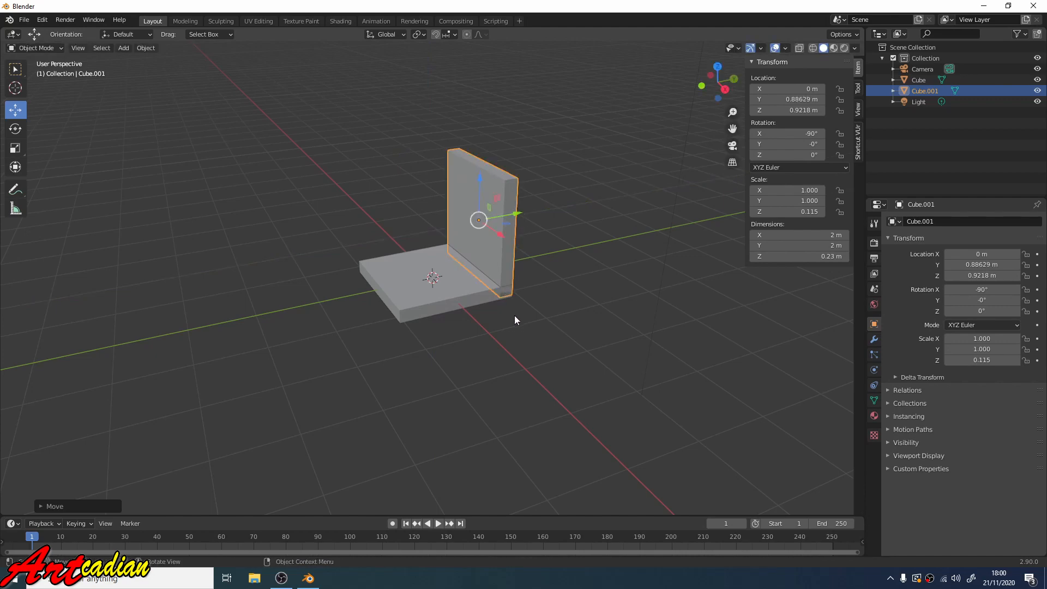
- Duplicate the flat seat slab, with the copy's Y scale at about 1.095, and lower the copy to about Z -0.47 m
middle_click_drag(515, 315, 540, 304, "alt")
scroll(516, 300, "up", 3)
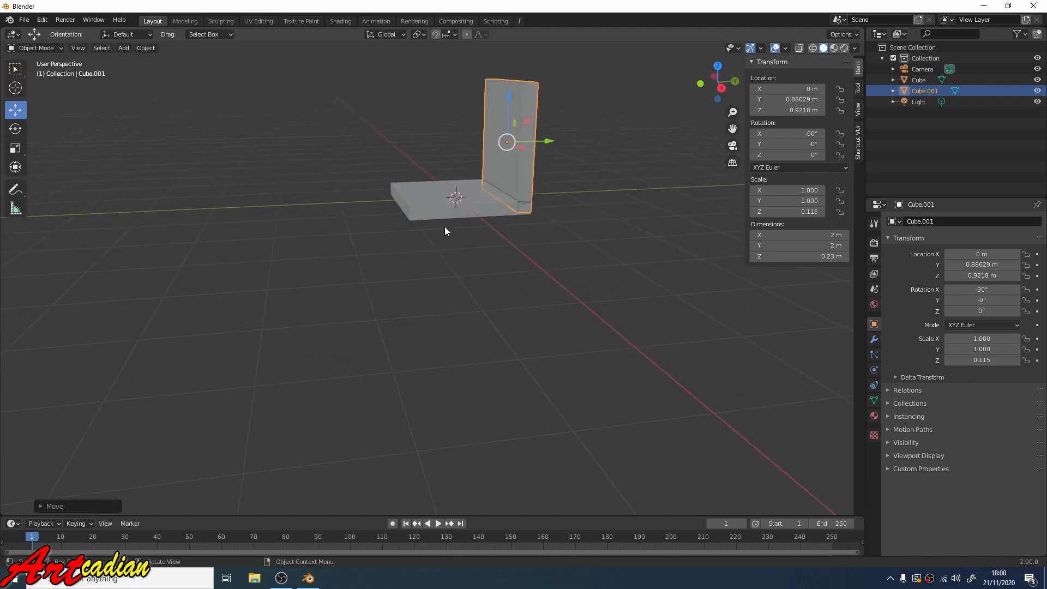
left_click(430, 216)
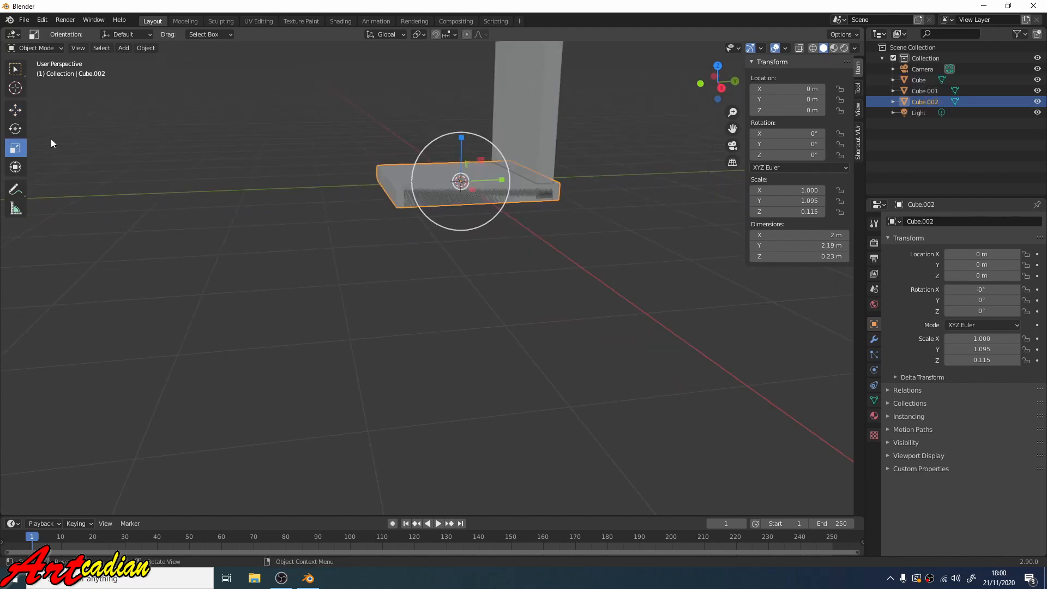
left_click(20, 116)
left_click_drag(460, 139, 417, 227)
mouse_move(417, 227)
middle_mouse_down()
mouse_move(438, 210)
mouse_move(432, 217)
middle_mouse_up()
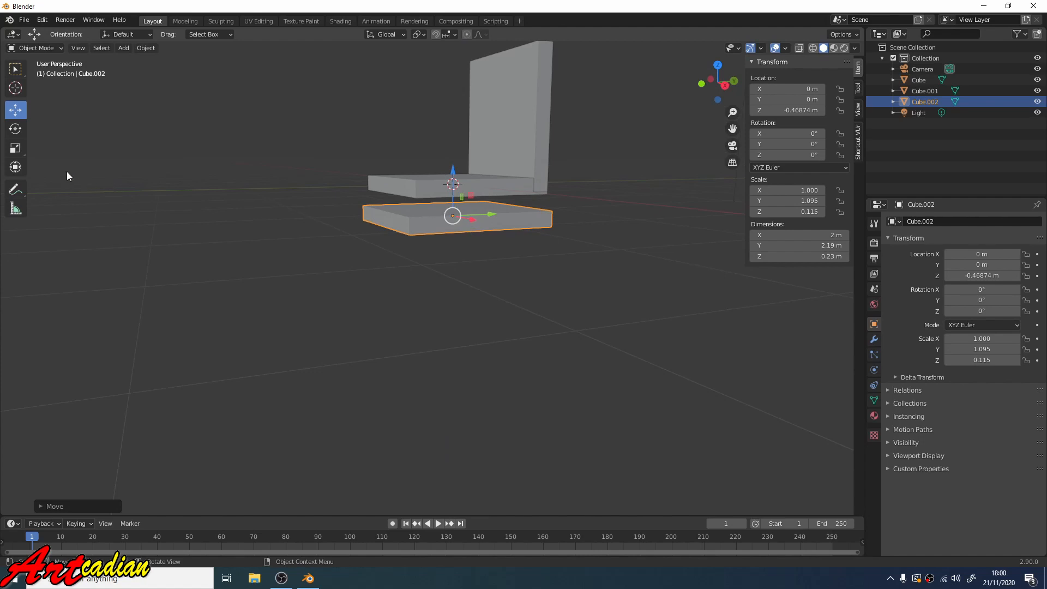
- Narrow the lower slab to a Y scale of about 0.132 and set its Y rotation to 90° to form a leg
left_click(15, 147)
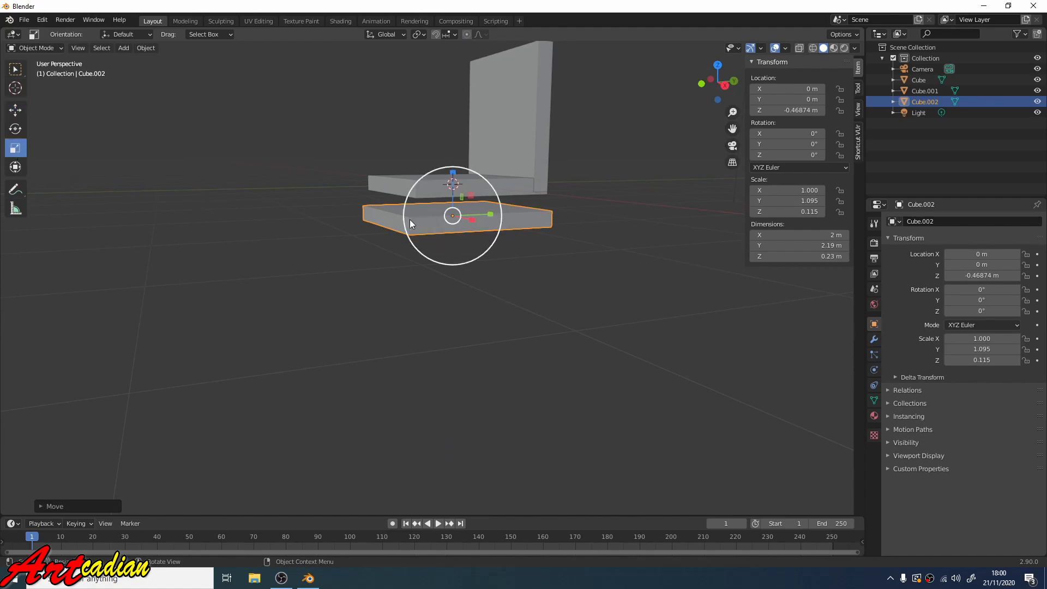
middle_click_drag(526, 257, 506, 268)
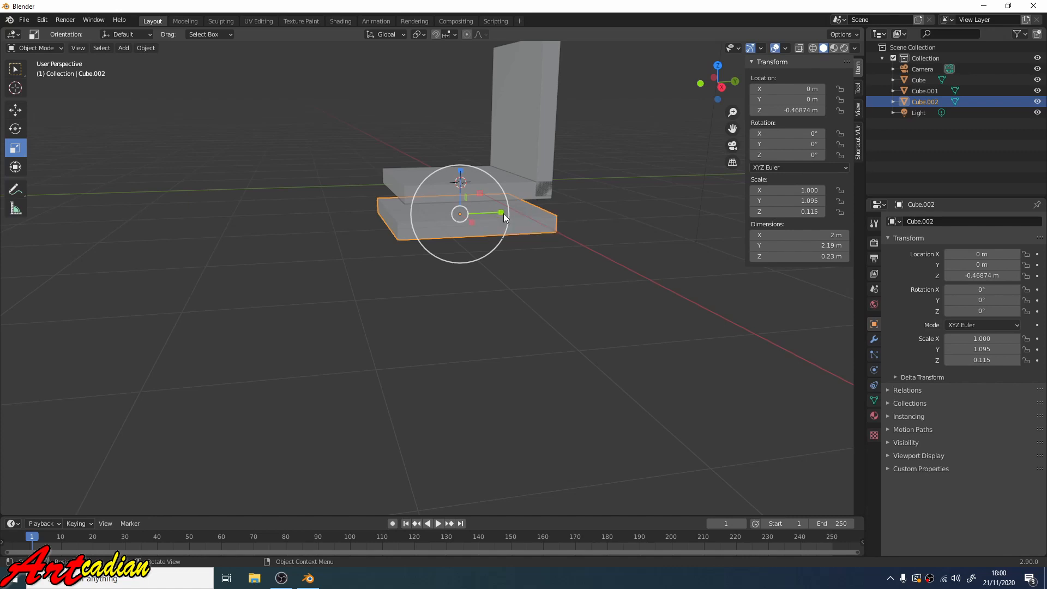
left_click_drag(501, 216, 462, 218)
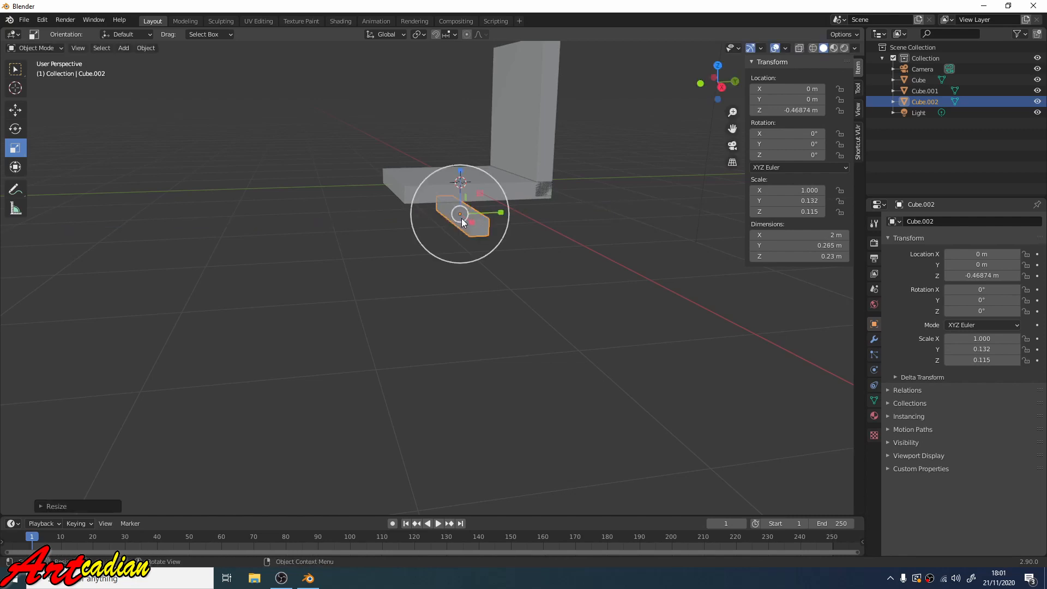
middle_click_drag(475, 250, 568, 227)
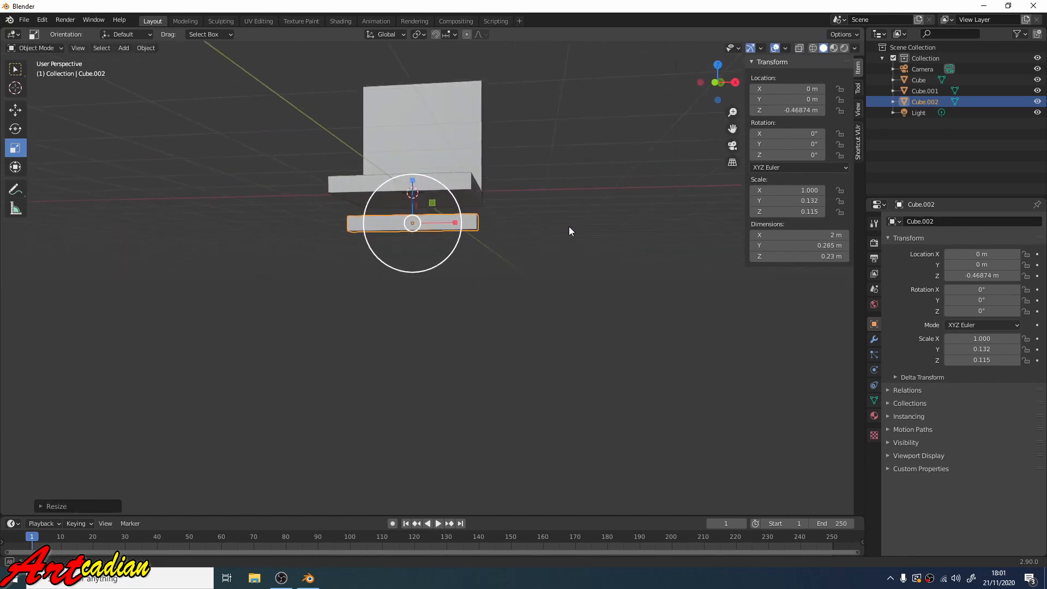
left_click(24, 133)
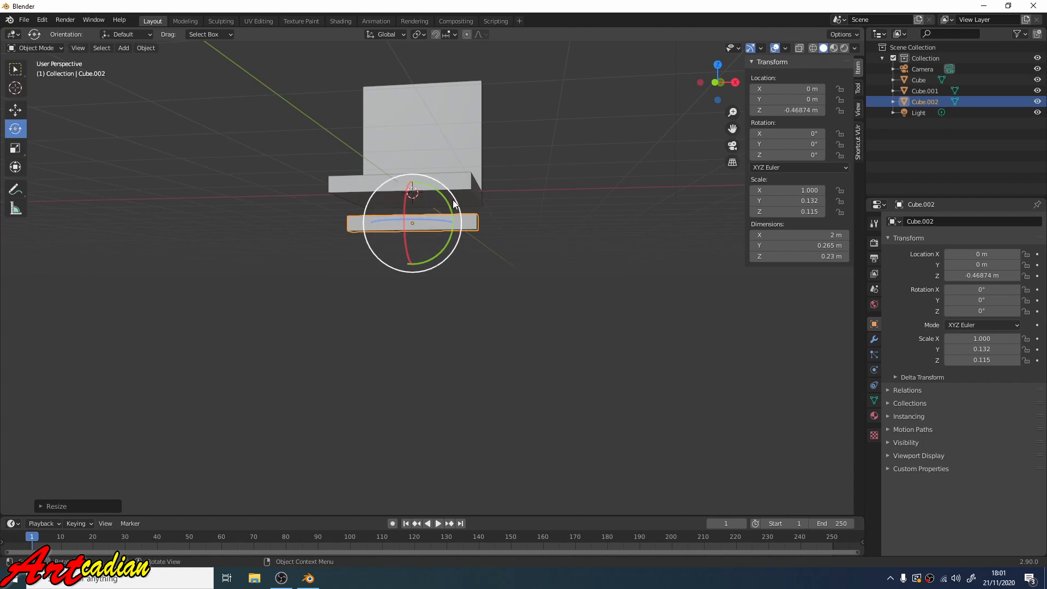
left_click(776, 144)
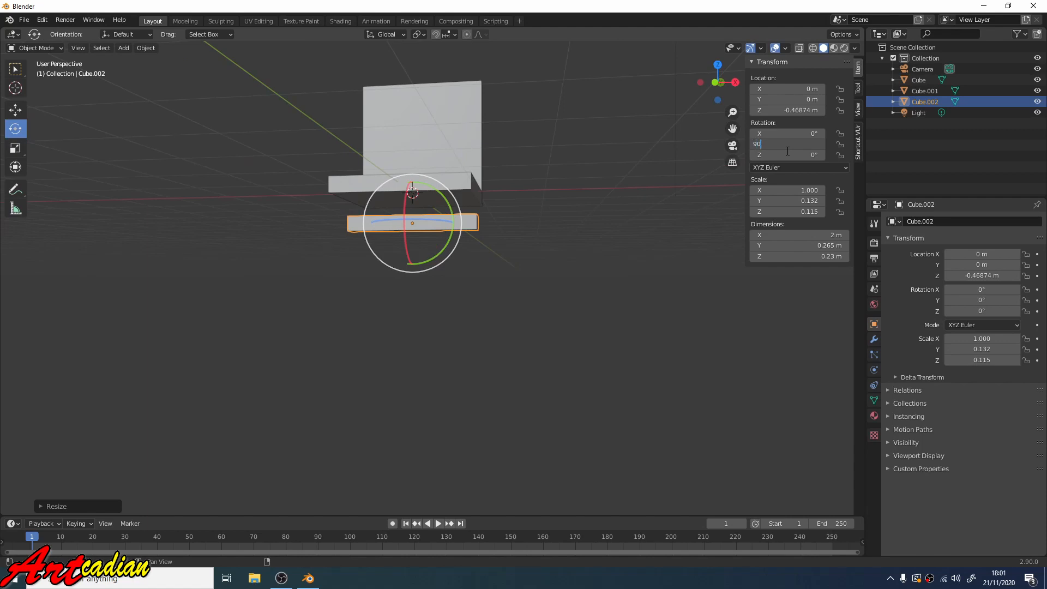
key("Return")
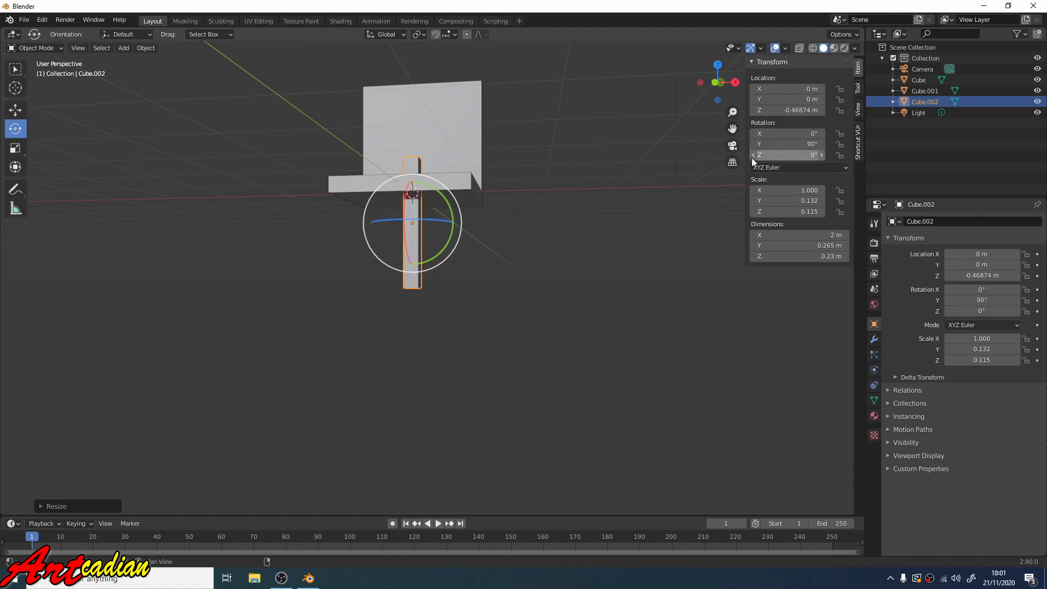
- Move the leg to about X 0.886 m, Y 1.75 m, Z -1.11 m, aligned in front view with the seat's underside and +X edge
middle_click_drag(524, 166, 464, 199)
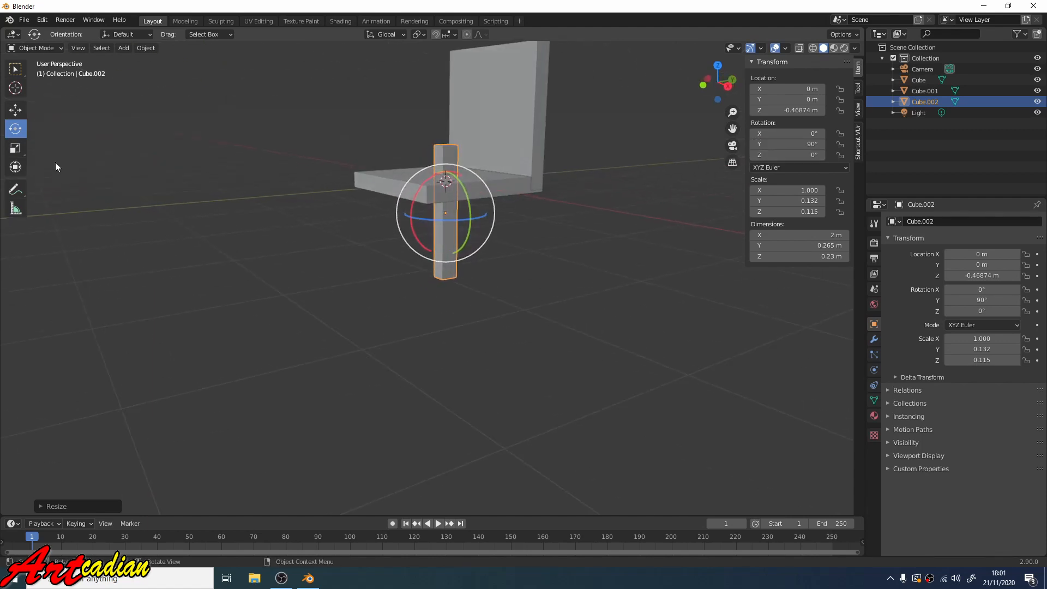
left_click(18, 119)
left_click_drag(482, 207, 565, 193)
left_click_drag(535, 160, 528, 213)
key("KP_1")
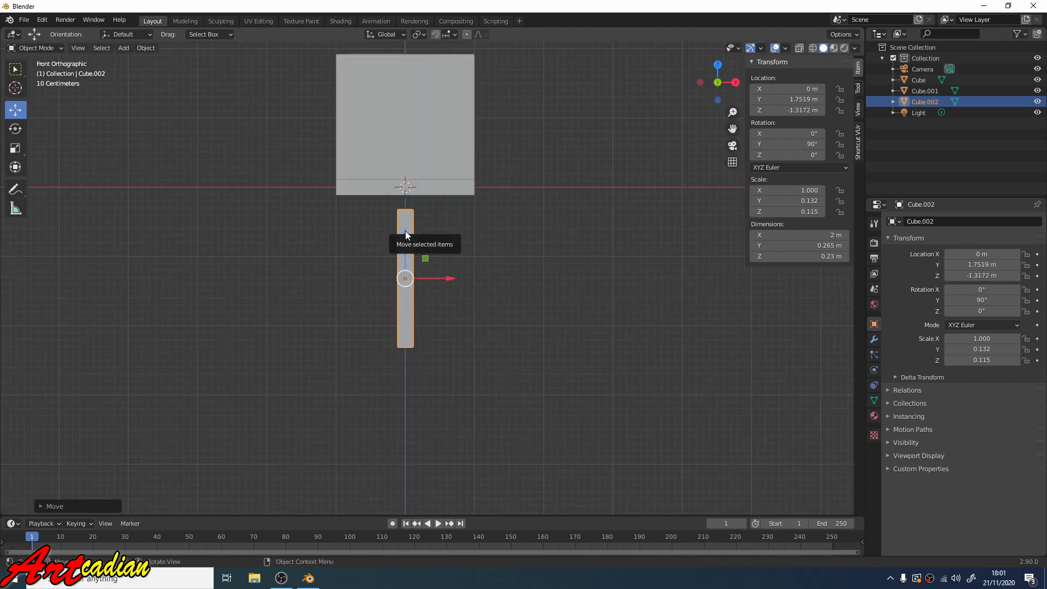
left_click_drag(403, 236, 413, 218)
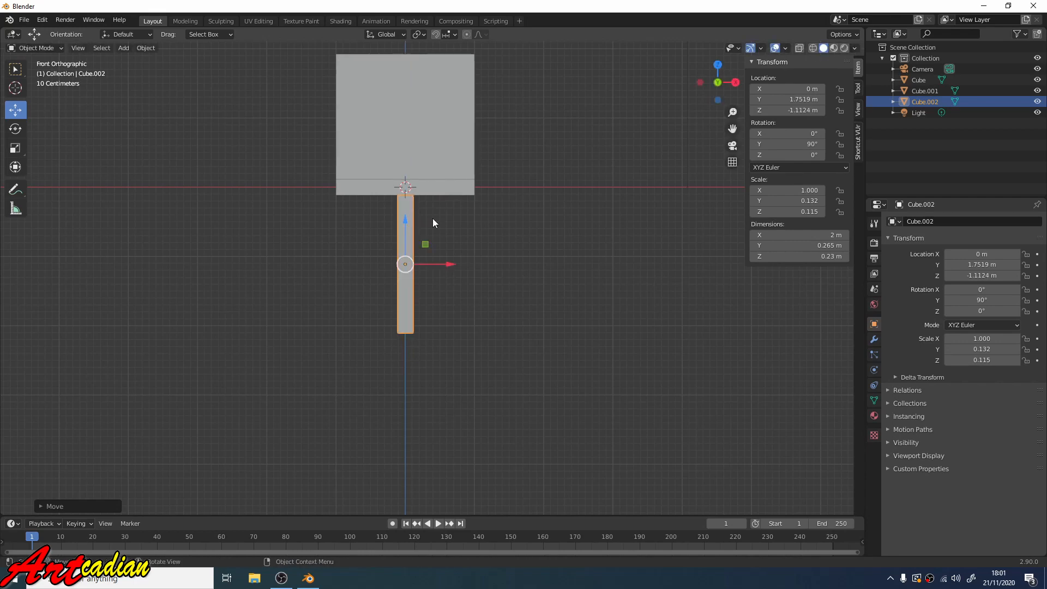
scroll(433, 219, "up", 2)
left_click_drag(440, 259, 527, 248)
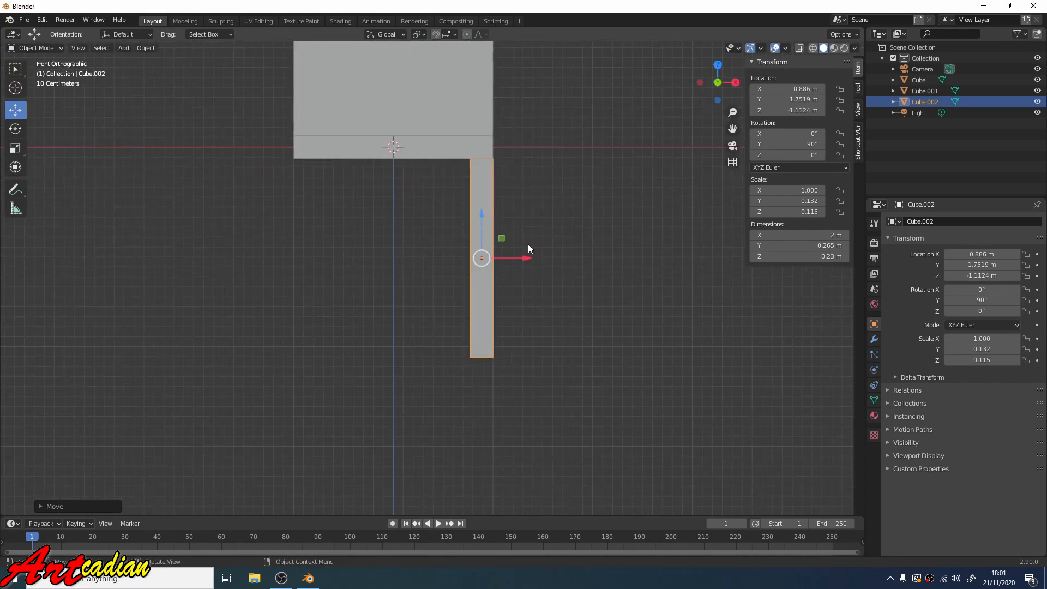
- Shorten the leg to about 1.25 m and raise it to about Z -0.735 m against the seat's underside
left_click(25, 151)
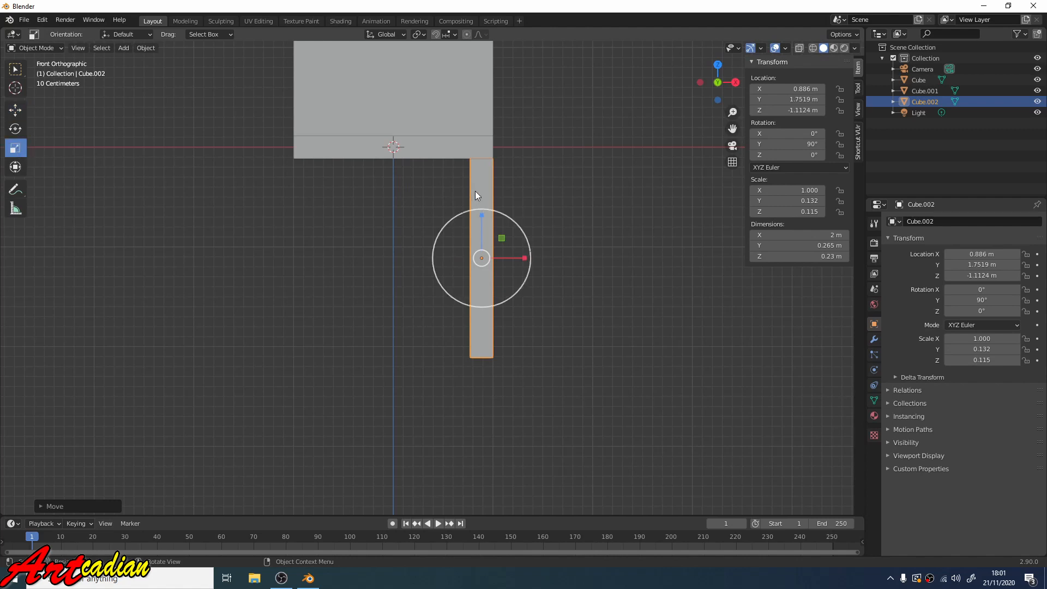
left_click_drag(482, 215, 489, 174)
left_click(17, 110)
- Duplicate the leg and move the copy along X to about -0.875 m, under the seat's opposite edge
key("shift+d")
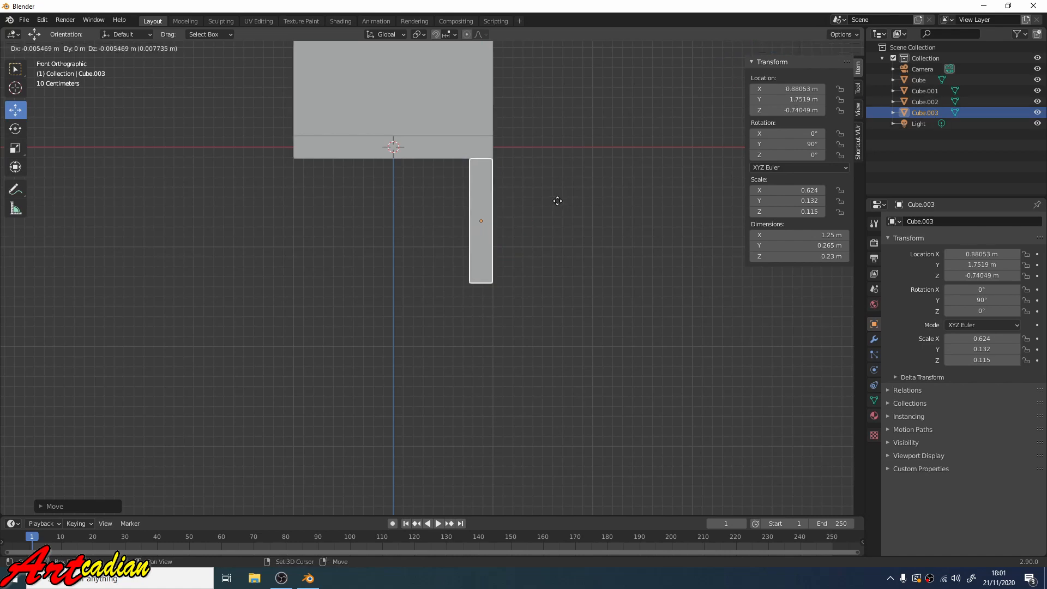
key("Escape")
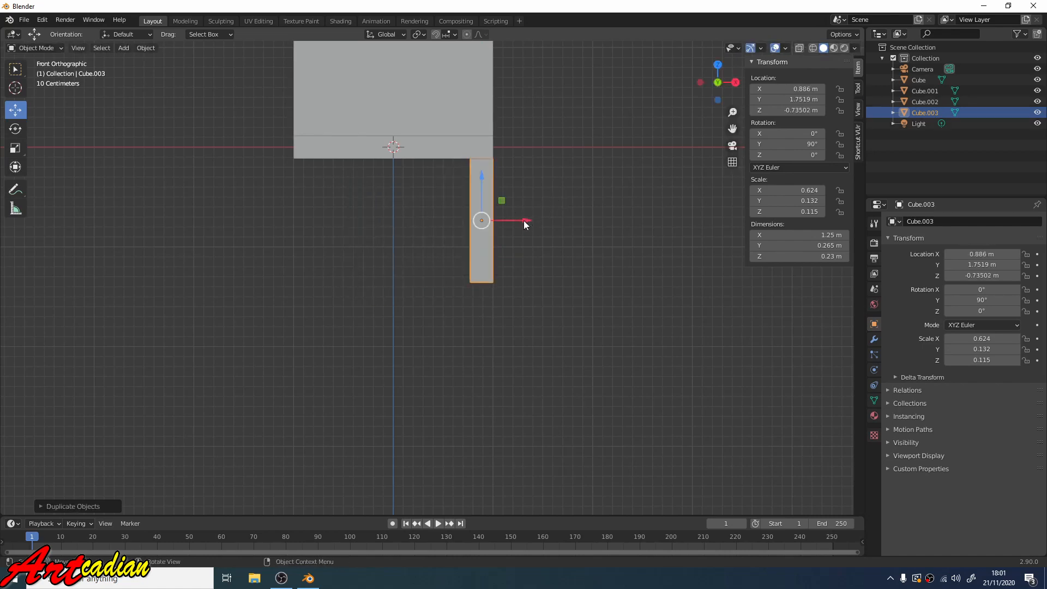
left_click_drag(523, 221, 345, 252)
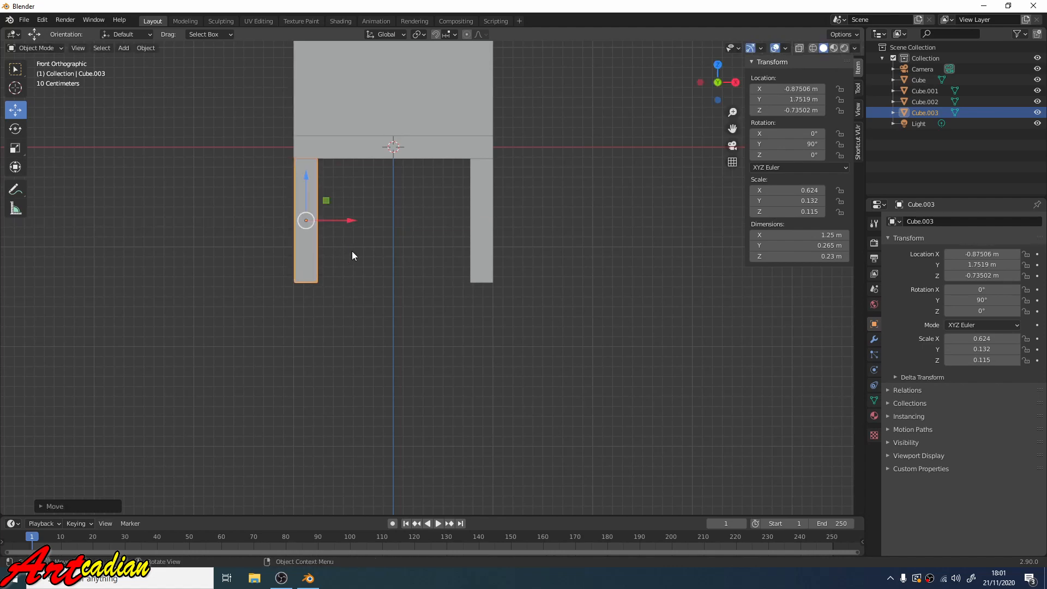
- Select both legs in right view and move them along Y to about 0.86 m, beneath the backrest
key("KP_3")
left_click_drag(609, 130, 688, 342)
left_click_drag(702, 223, 612, 222)
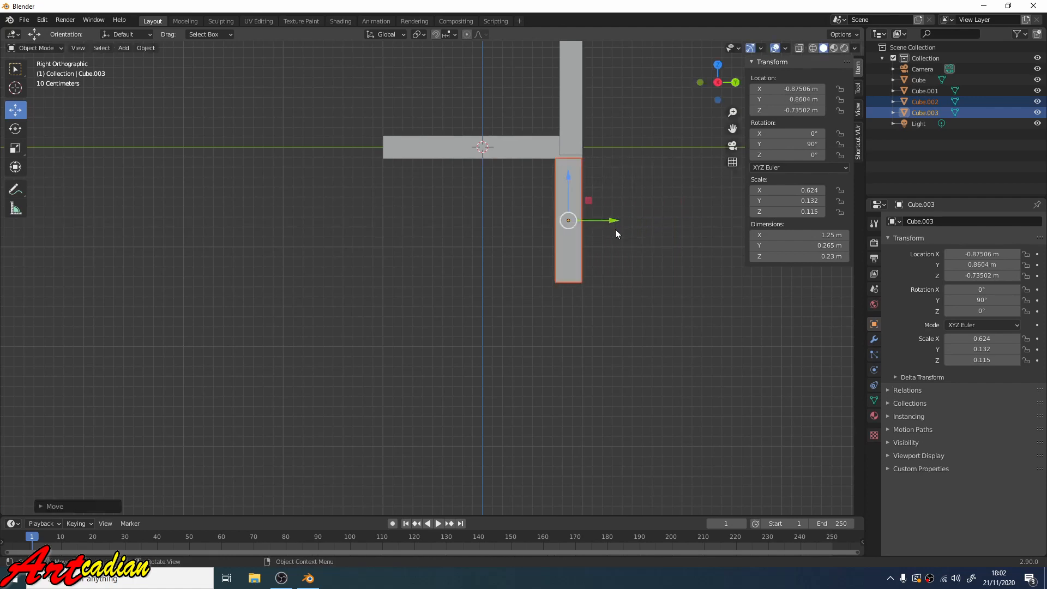
- Duplicate both rear legs and move the copies along Y to about -0.857 m, under the seat's front edge
key("shift+d")
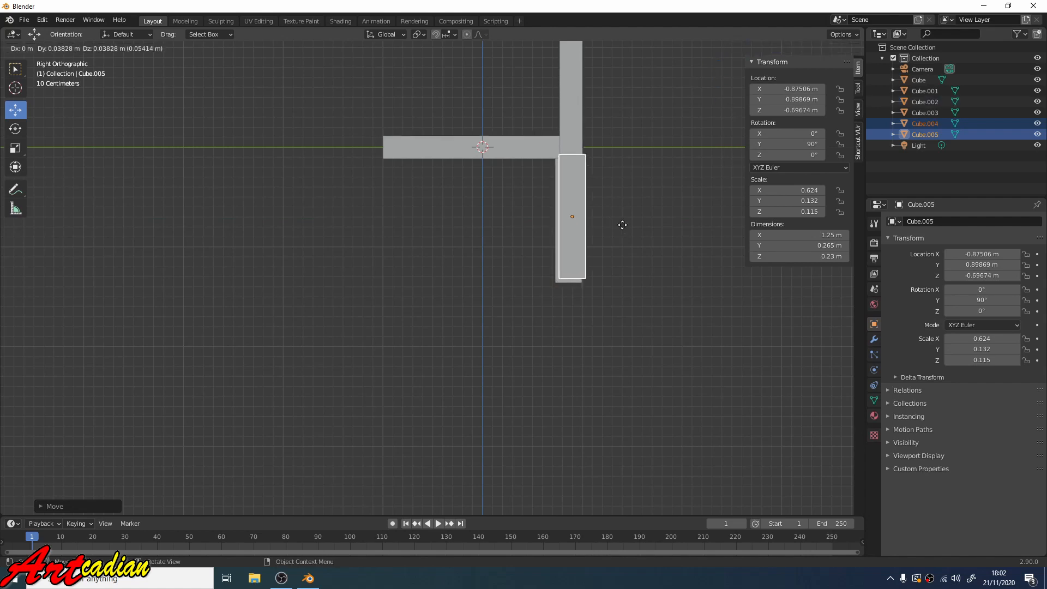
right_click(639, 224)
left_click_drag(616, 221, 443, 237)
middle_click_drag(457, 236, 395, 277)
left_click(644, 256)
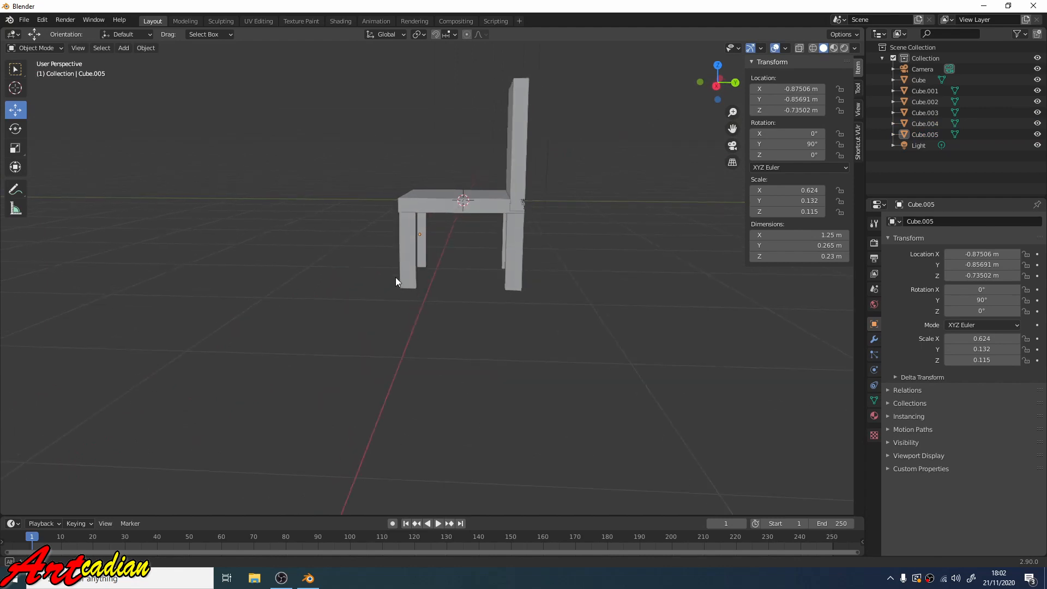
- Raise the backrest along Z to about 1.09 m so it rests on top of the seat
left_click(551, 227)
left_click(519, 188)
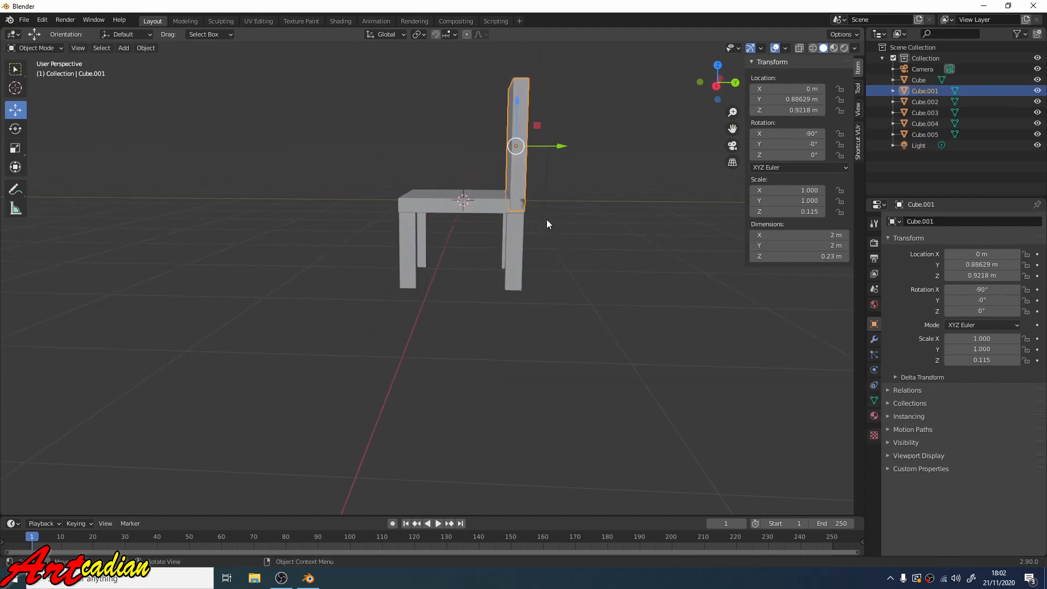
left_click_drag(518, 103, 516, 89)
left_click(570, 172)
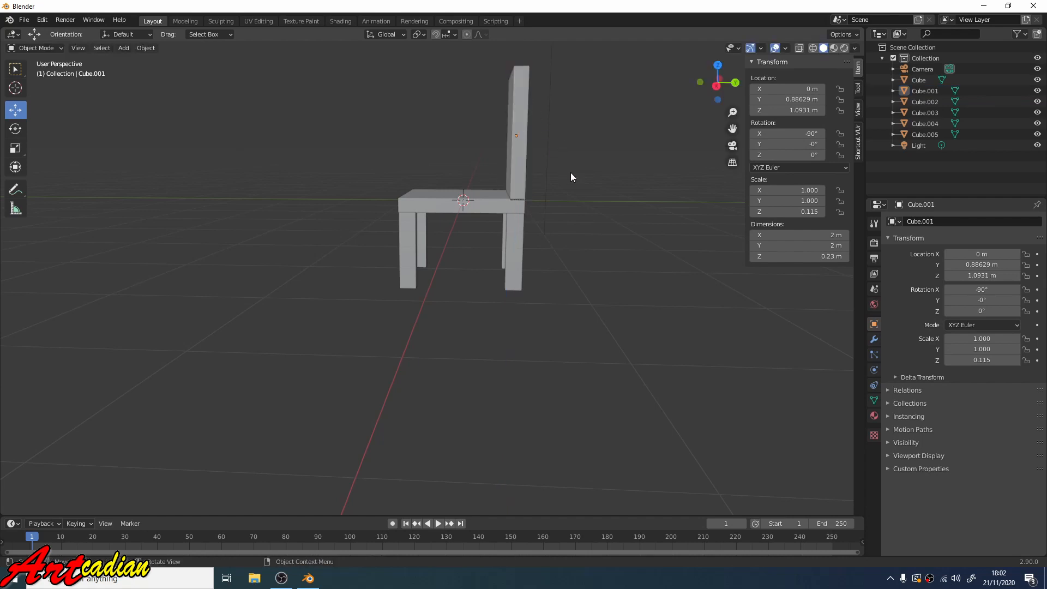
middle_click_drag(571, 173, 680, 169)
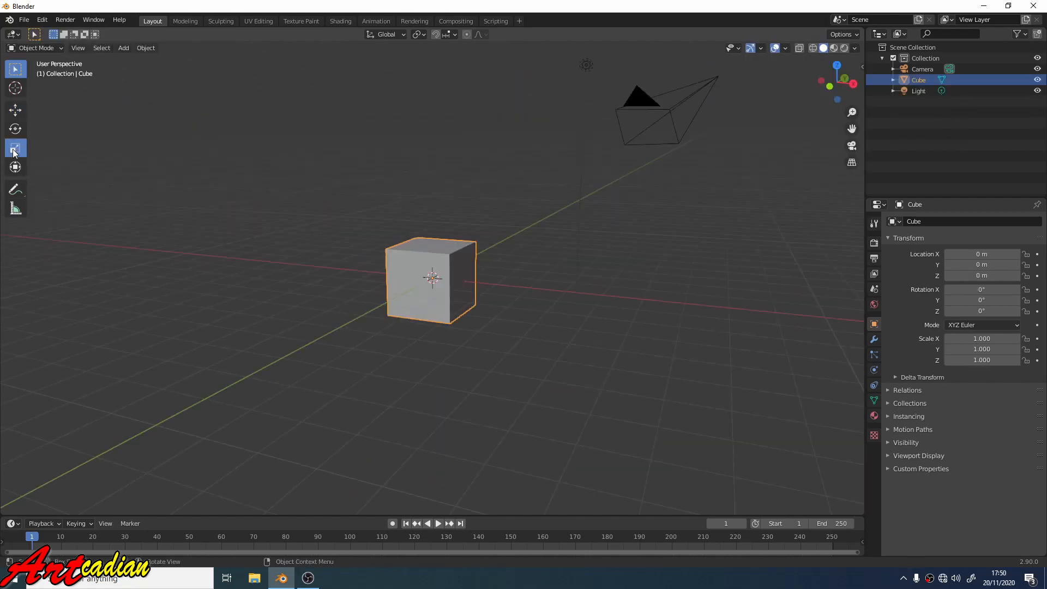
- Flatten the cube into a slab by scaling it along Z to about 0.192
left_click(15, 148)
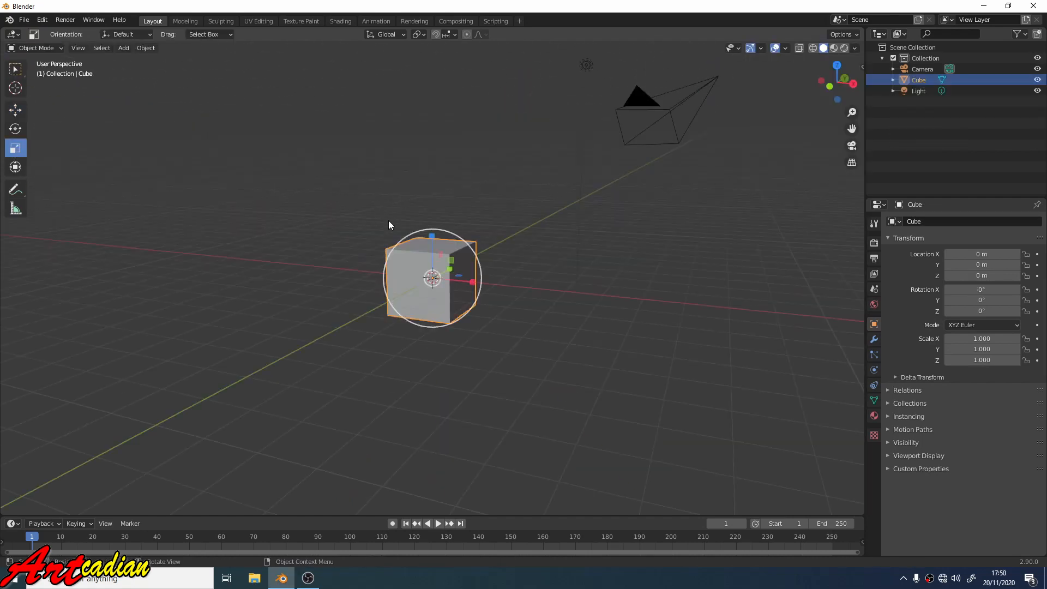
left_click_drag(431, 238, 430, 276)
middle_click_drag(429, 276, 434, 110)
- In Edit Mode, add four loop cuts to the slab, one running close to each of its four sides
left_click(47, 48)
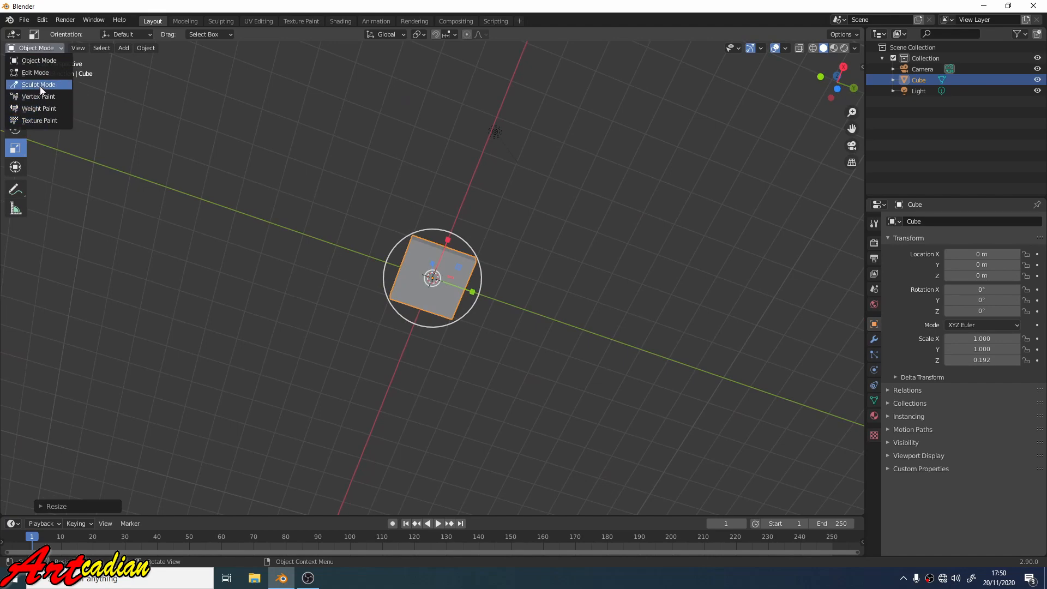
left_click(41, 73)
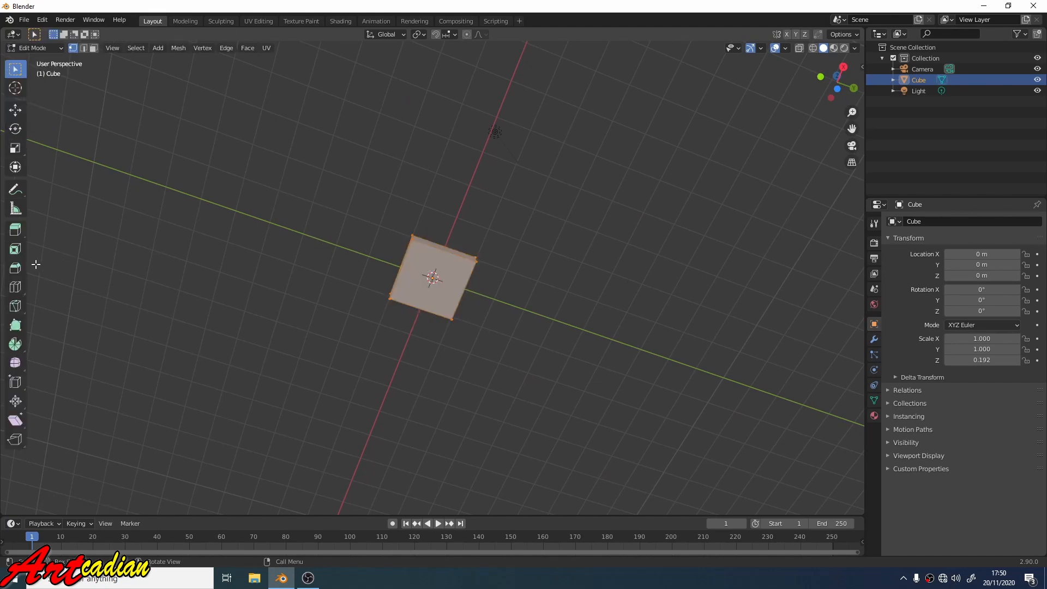
left_click(16, 290)
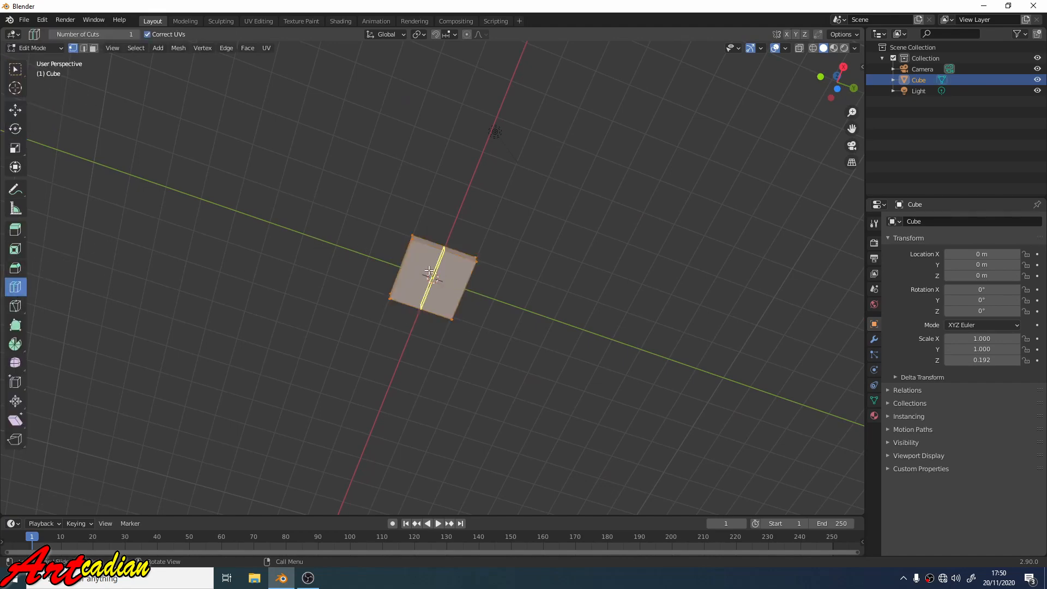
left_click_drag(432, 271, 540, 226)
scroll(453, 291, "up", 5)
left_click_drag(489, 293, 464, 336)
middle_click_drag(494, 256, 406, 376)
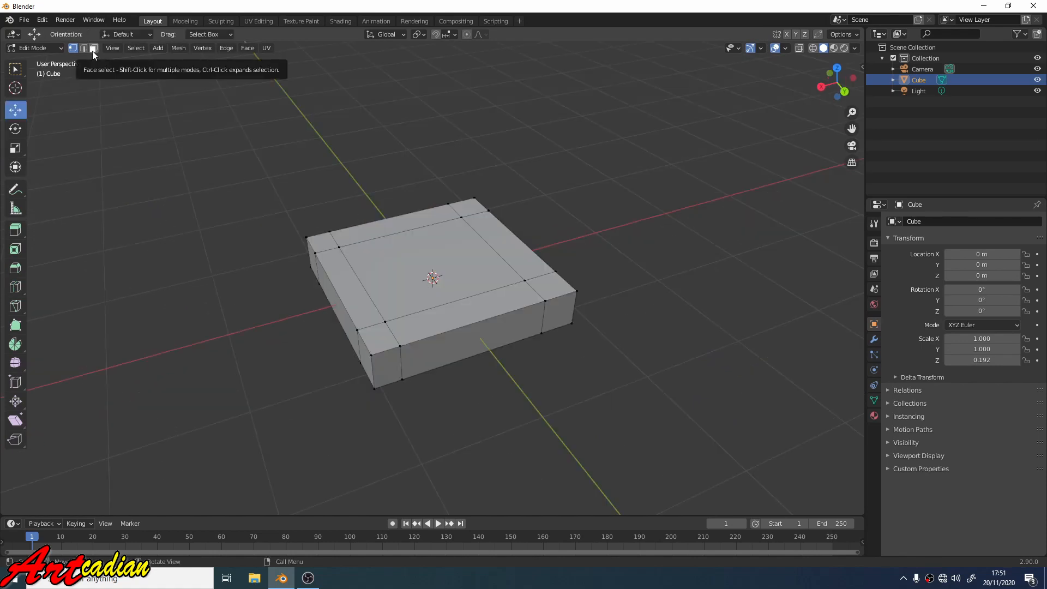
- Select the row of three top faces along one edge and the four corner faces on the slab's underside
left_click(93, 49)
left_click(459, 208)
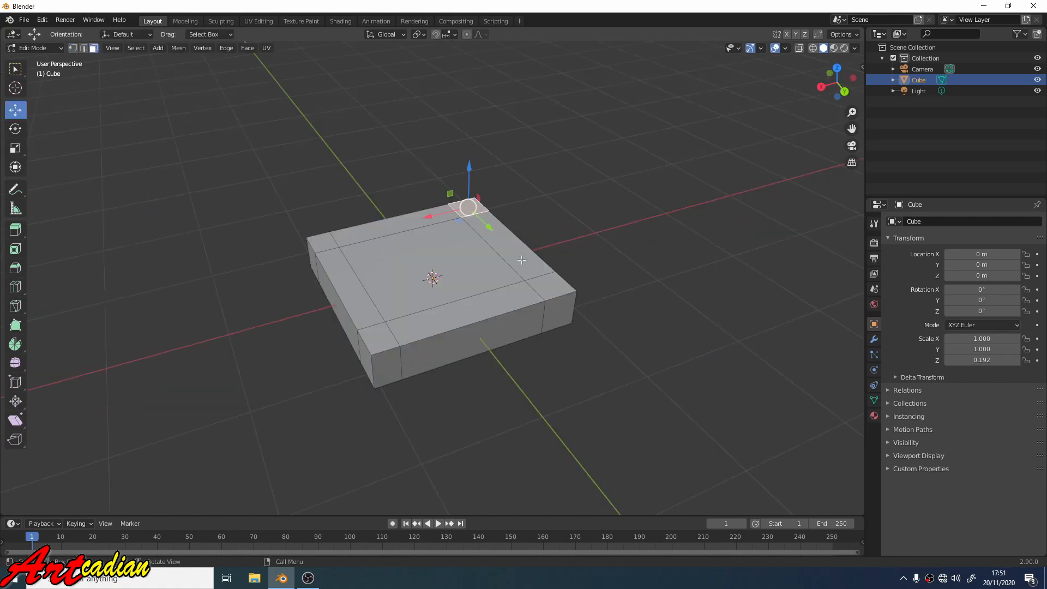
left_click(554, 298, "shift")
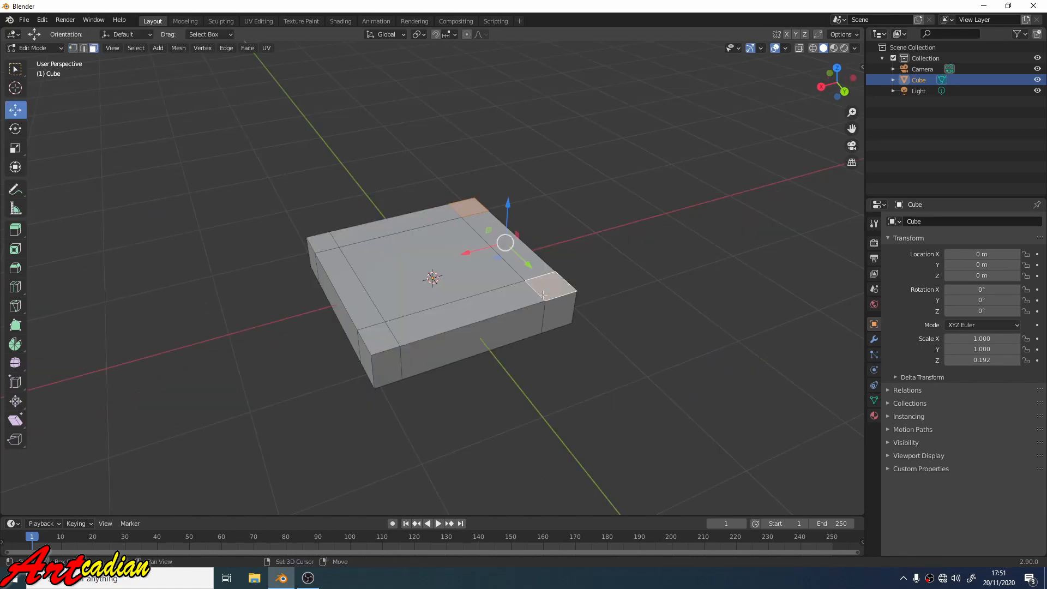
middle_click_drag(554, 298, 436, 161)
left_click(434, 160, "shift")
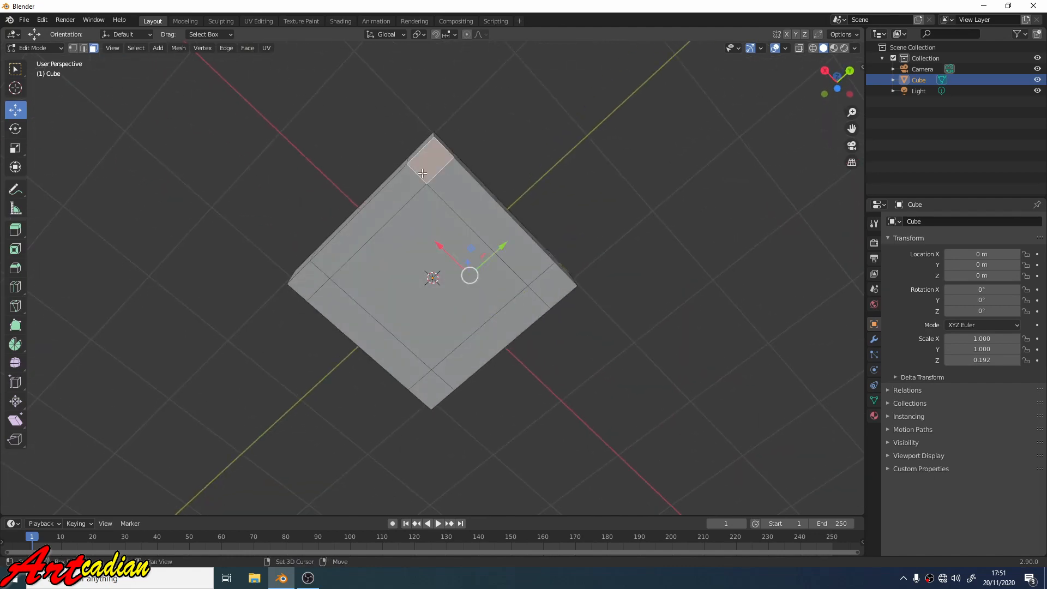
left_click(312, 288, "shift")
left_click(440, 386, "shift")
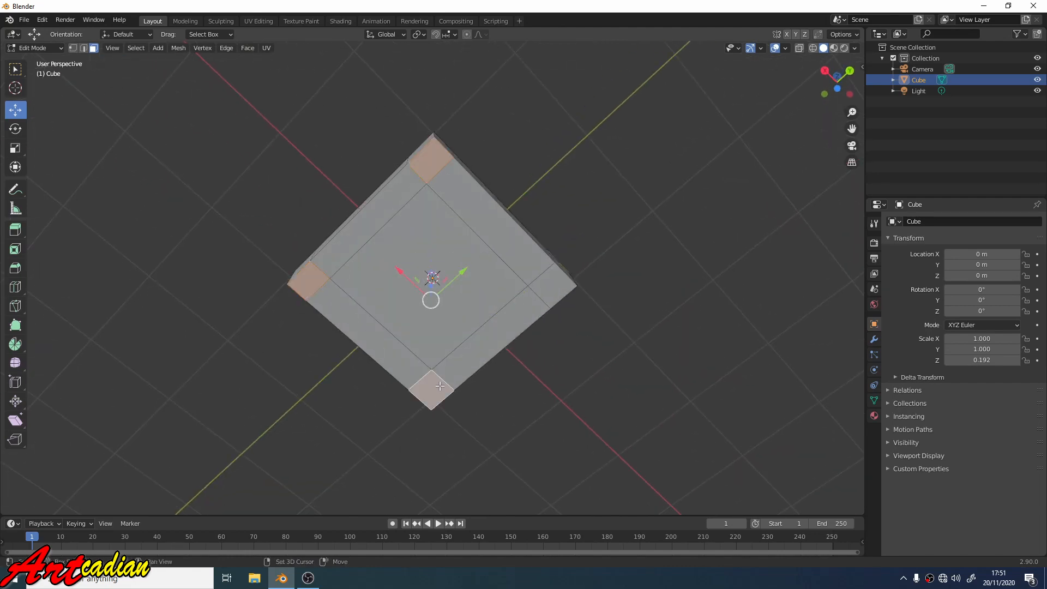
left_click(555, 283, "shift")
middle_click_drag(550, 152, 523, 98)
- Extrude the selected faces along normals to form the chair's backrest and four legs in one operation
left_click(15, 229)
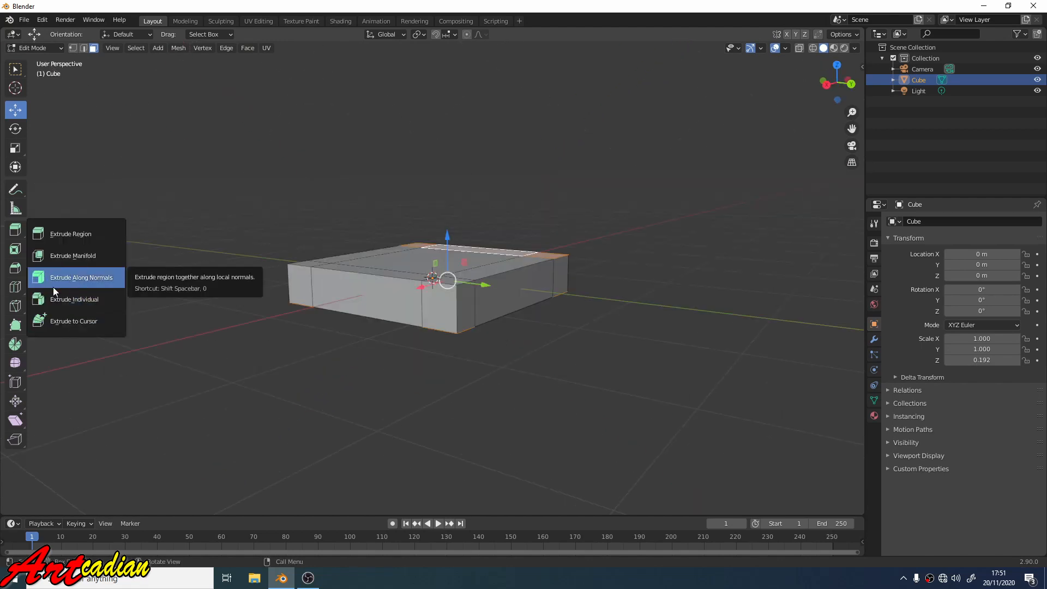
left_click(76, 284)
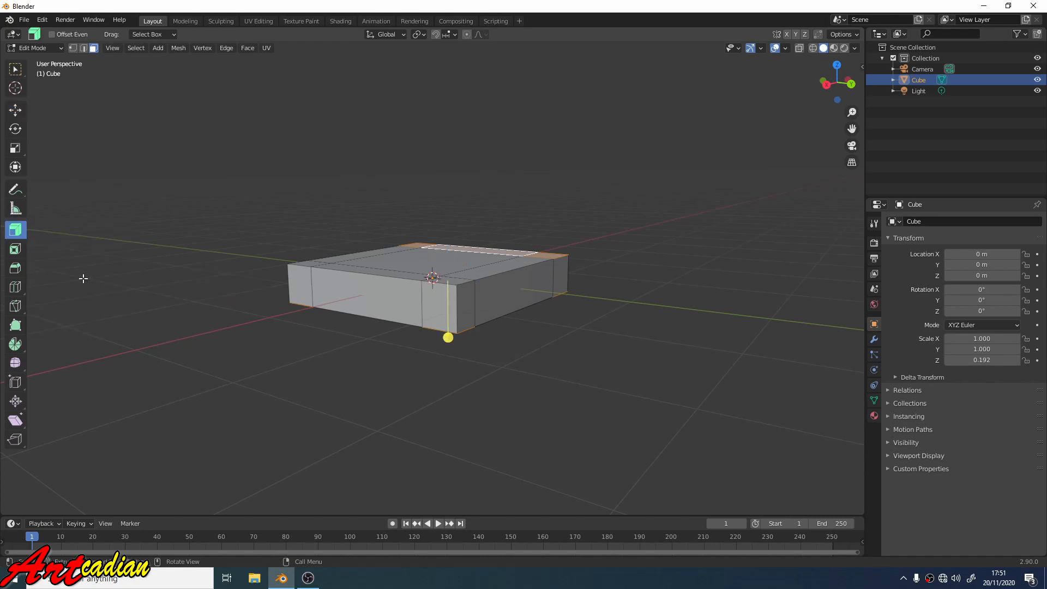
middle_click_drag(358, 199, 381, 278)
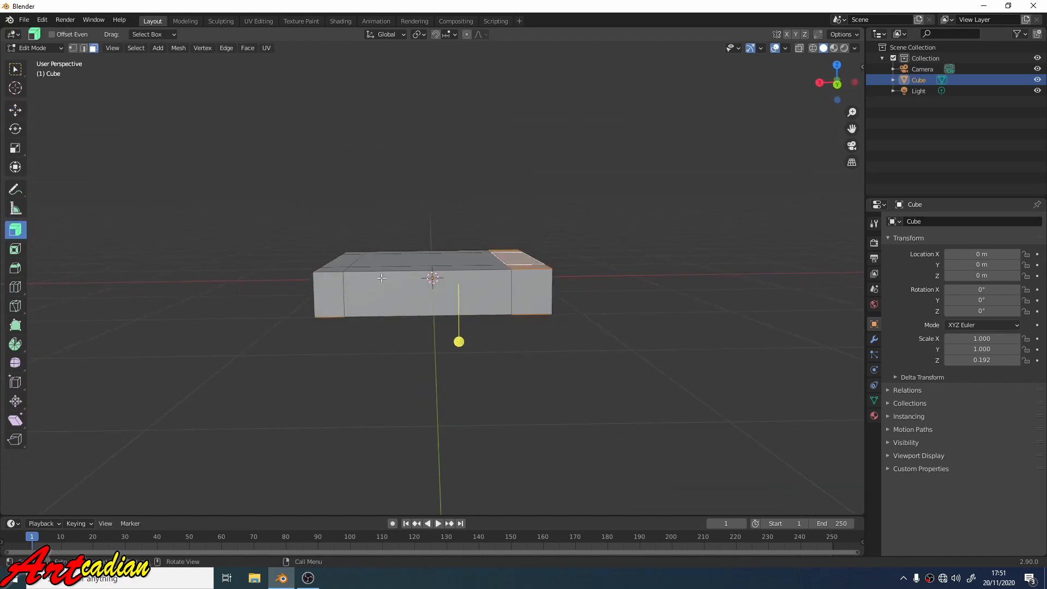
left_click_drag(450, 344, 489, 440)
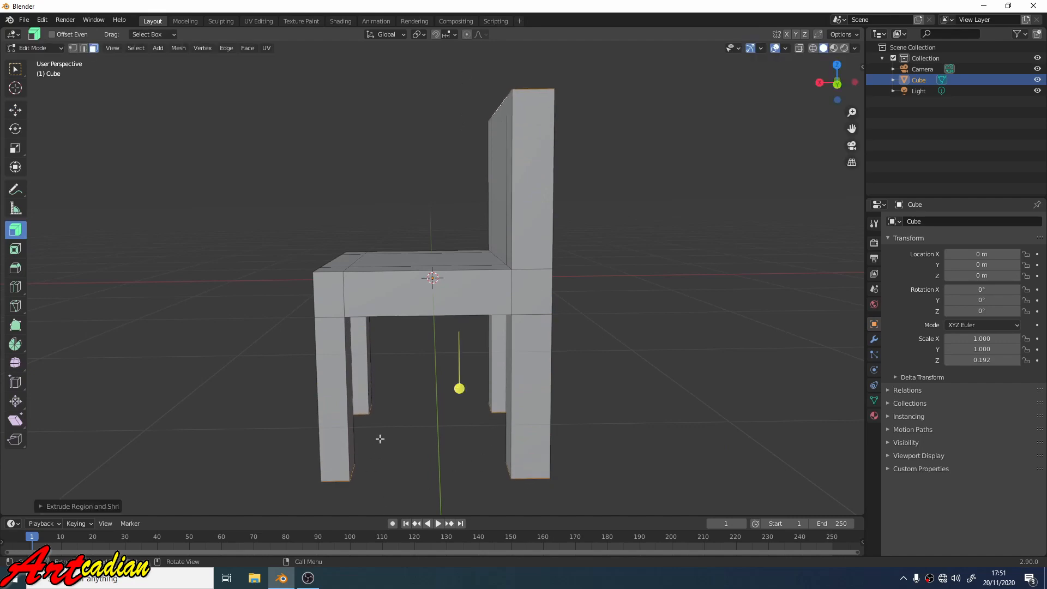
middle_click_drag(378, 437, 436, 439)
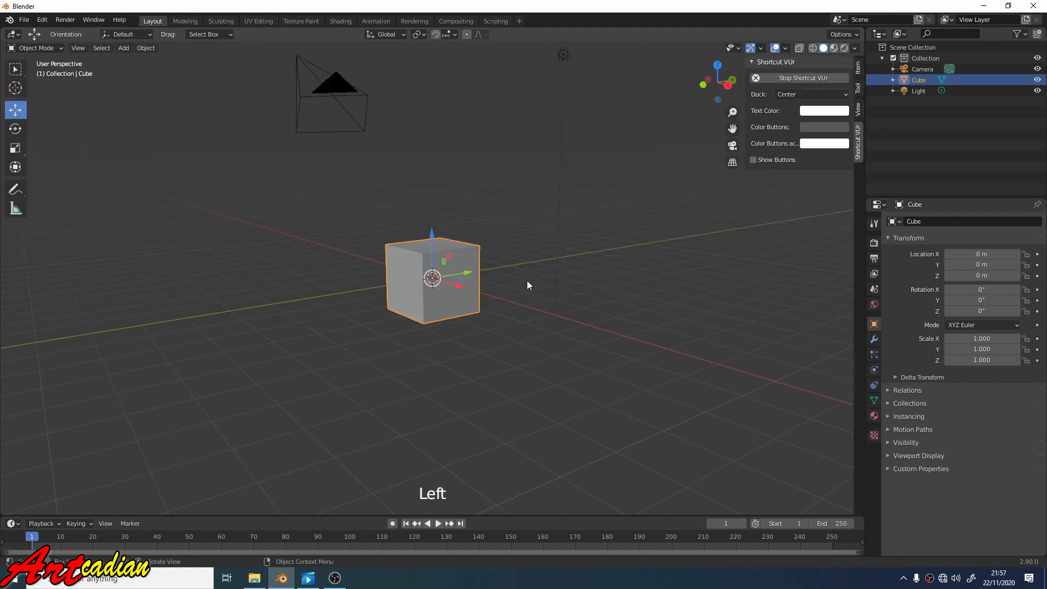
- Enter Edit Mode on the new scene's cube with face selection and the Move tool active
scroll(494, 291, "up", 3)
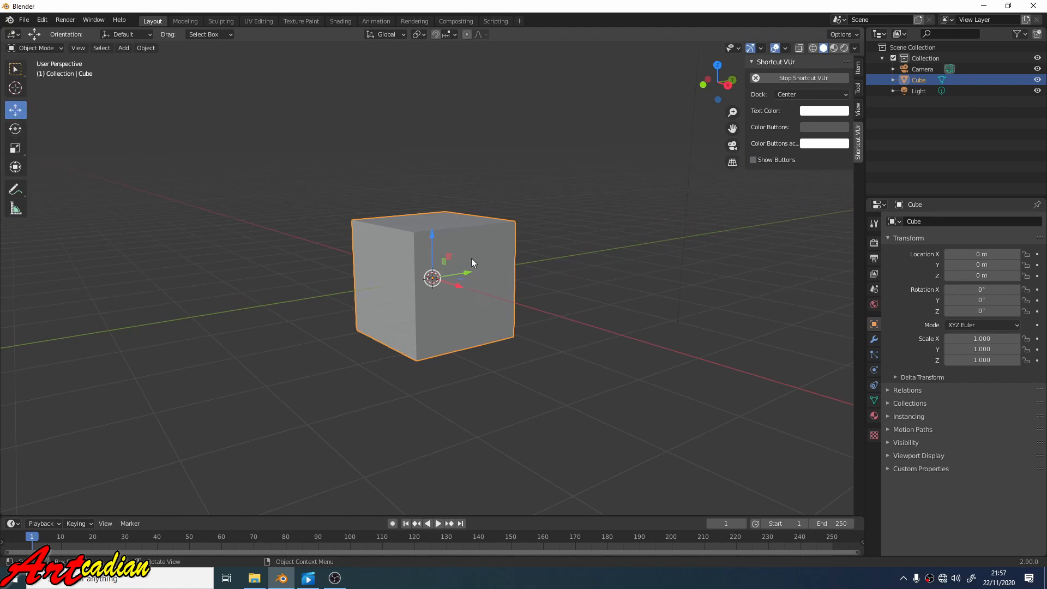
left_click(53, 47)
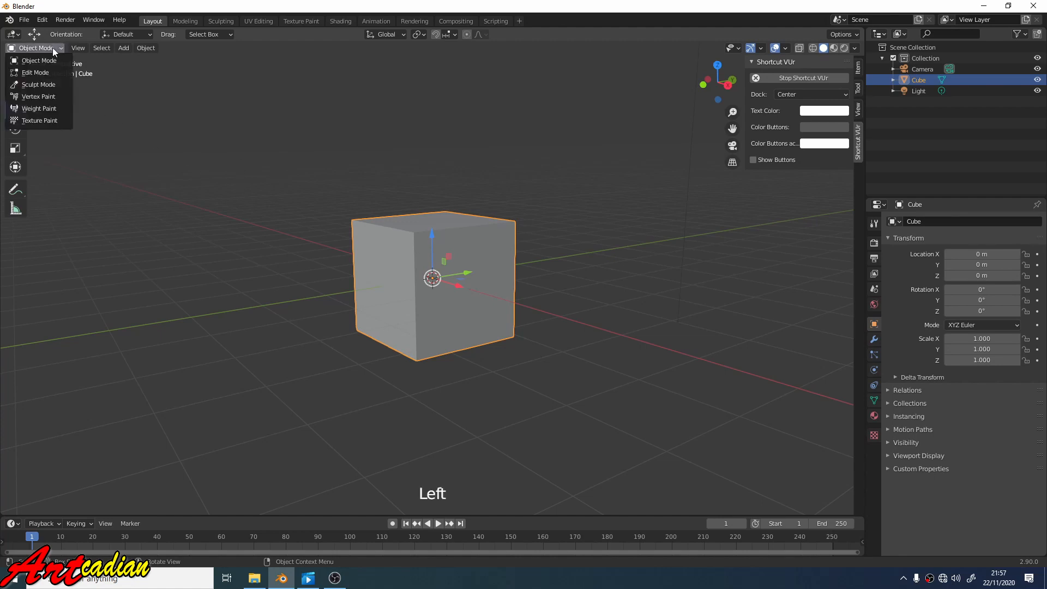
left_click(35, 72)
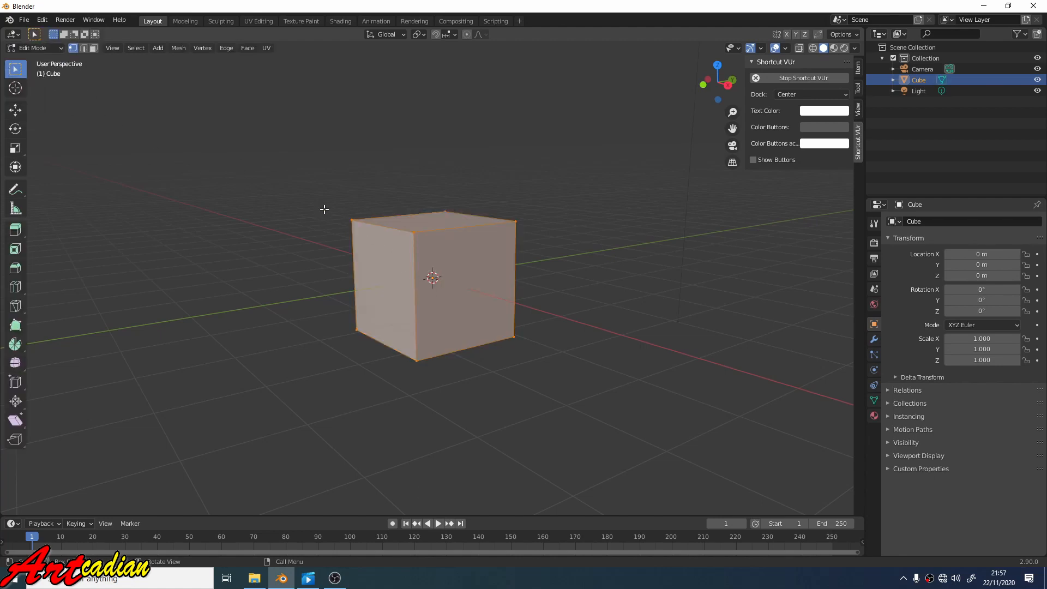
left_click(93, 48)
left_click(15, 109)
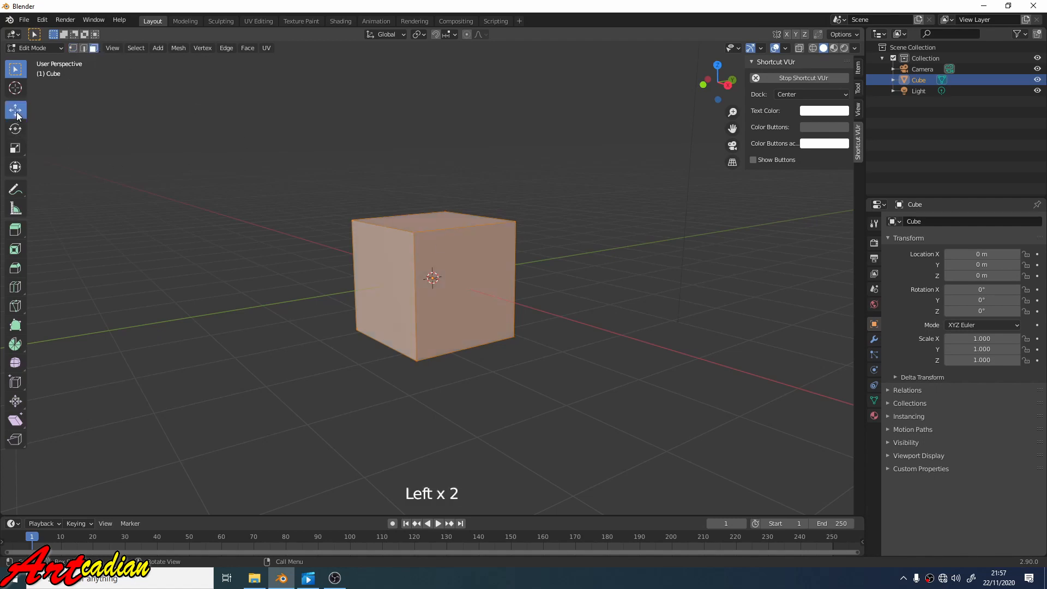
- Try flattening the cube by lowering its top face about 1.547 m along Z, and again using its top edges
left_click(435, 224)
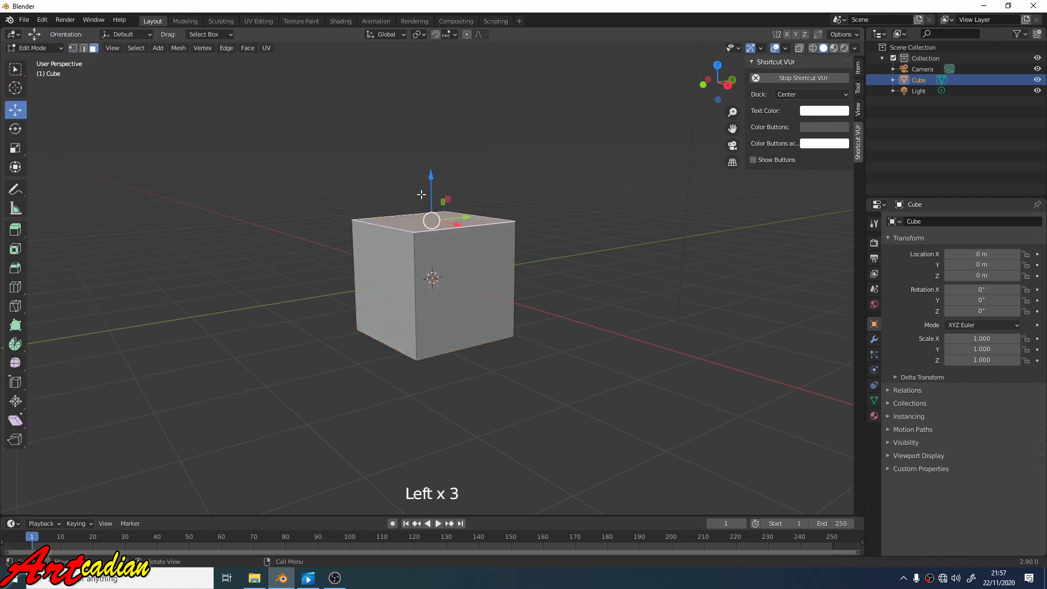
left_click_drag(431, 176, 443, 274)
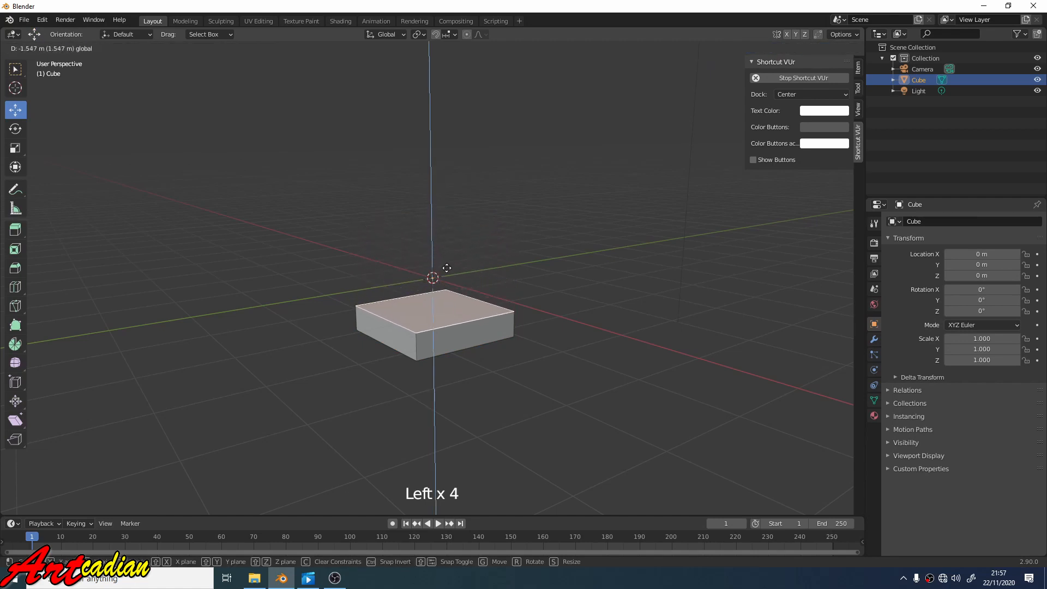
left_click_drag(306, 145, 549, 261)
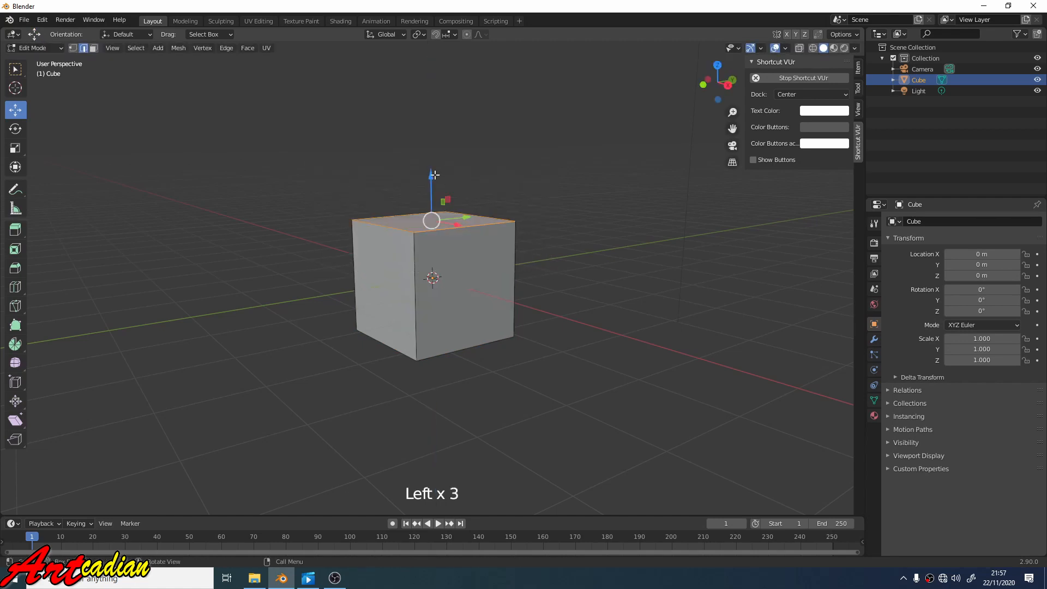
left_click_drag(431, 176, 444, 259)
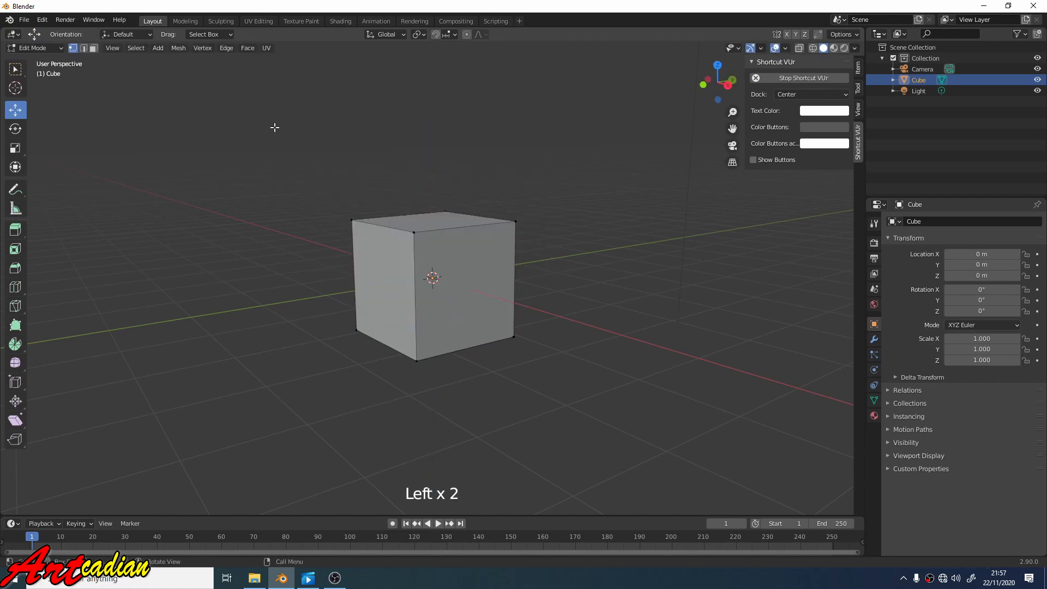
- Select the cube's four top vertices and lower them along Z to leave a thin slab
left_click_drag(276, 126, 535, 250)
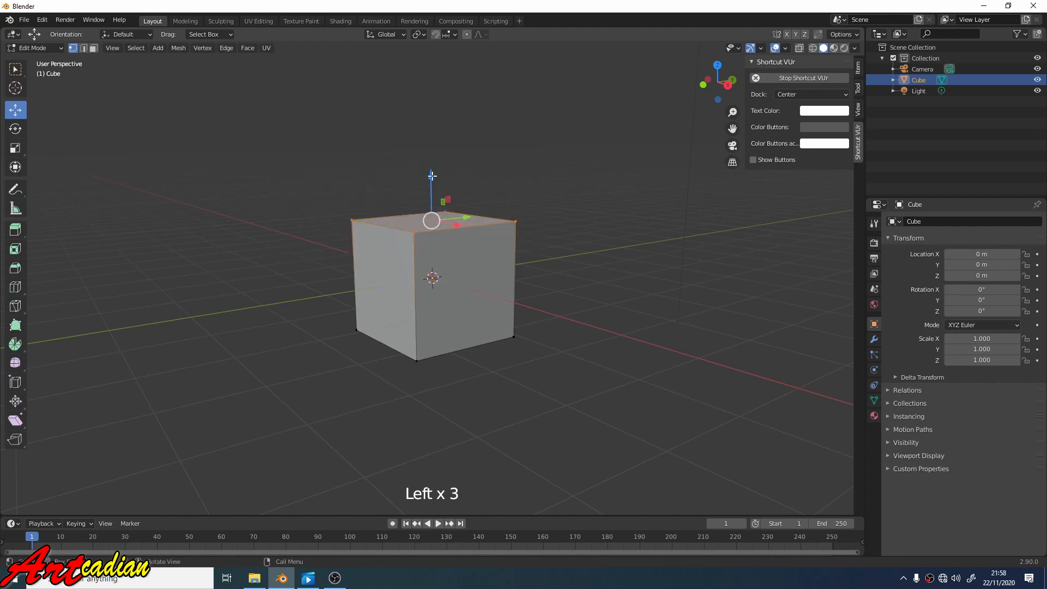
left_click_drag(431, 176, 444, 278)
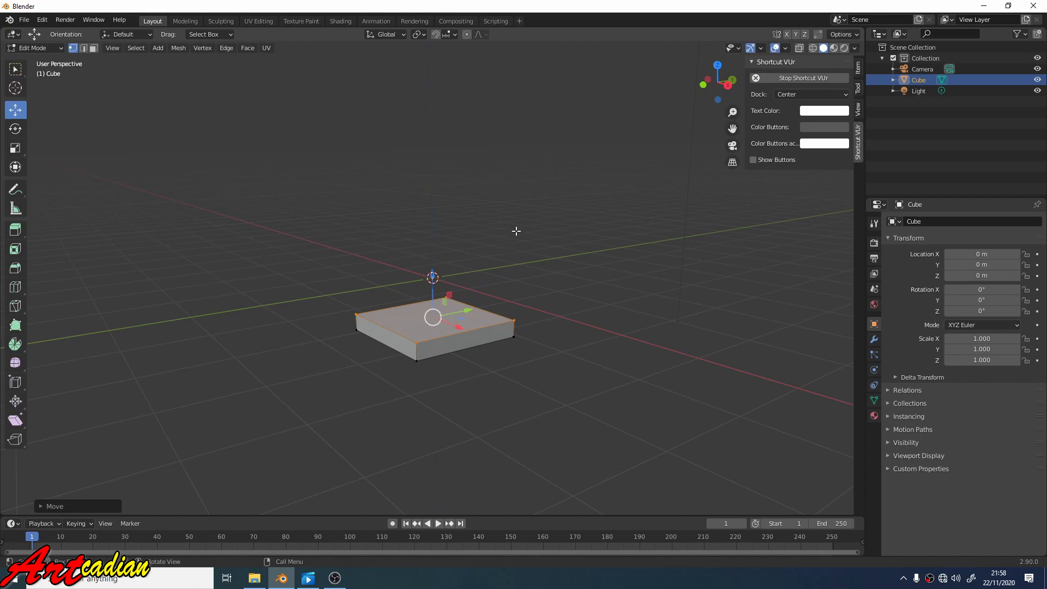
middle_click_drag(516, 231, 596, 266)
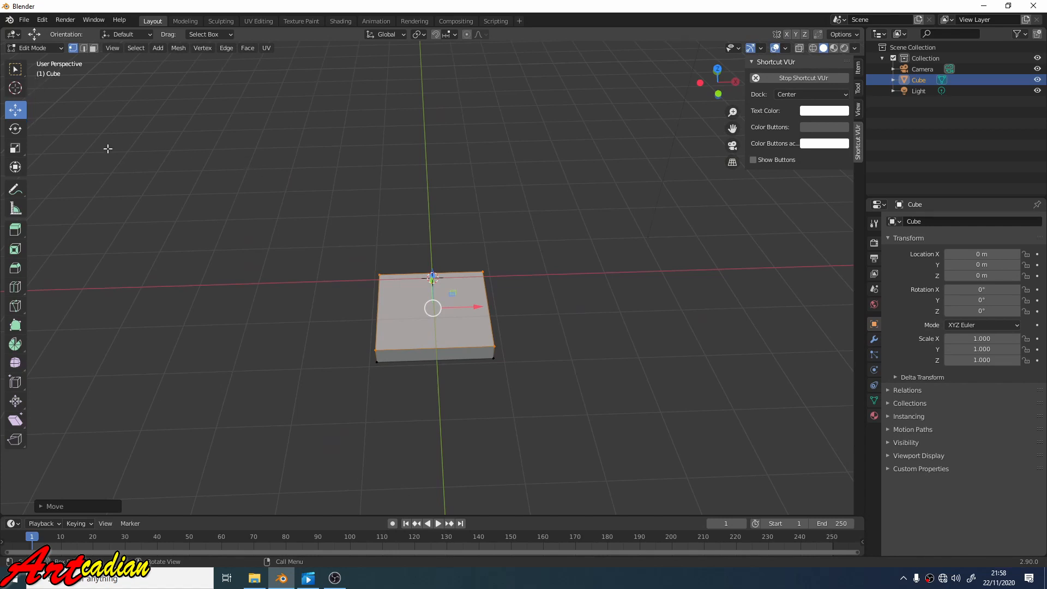
- Return to Object Mode and scale the slab uniformly to about 2.402
left_click(54, 48)
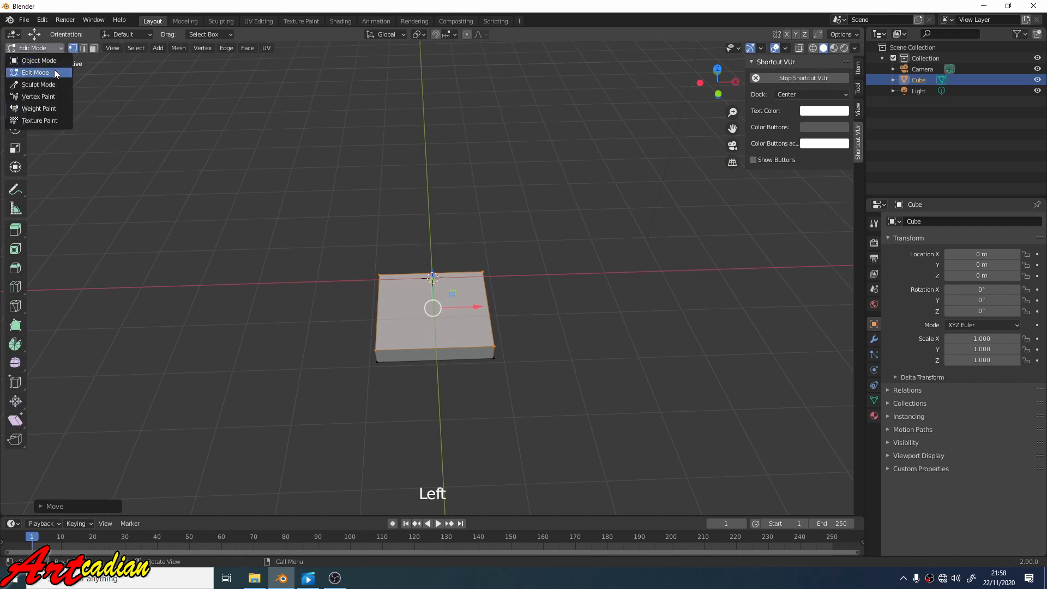
left_click(54, 61)
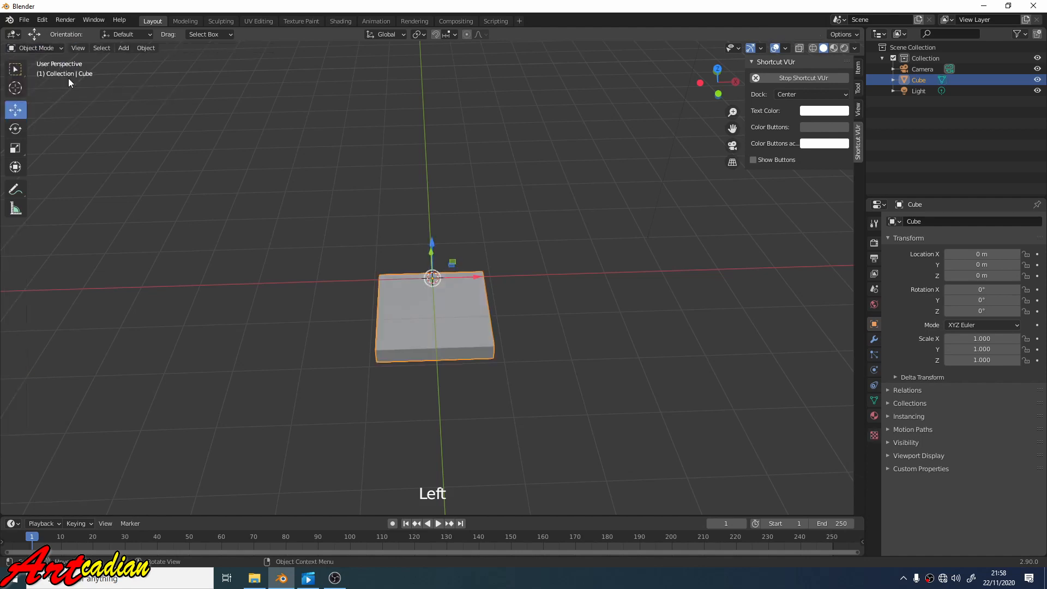
left_click(21, 150)
key("ctrl+z")
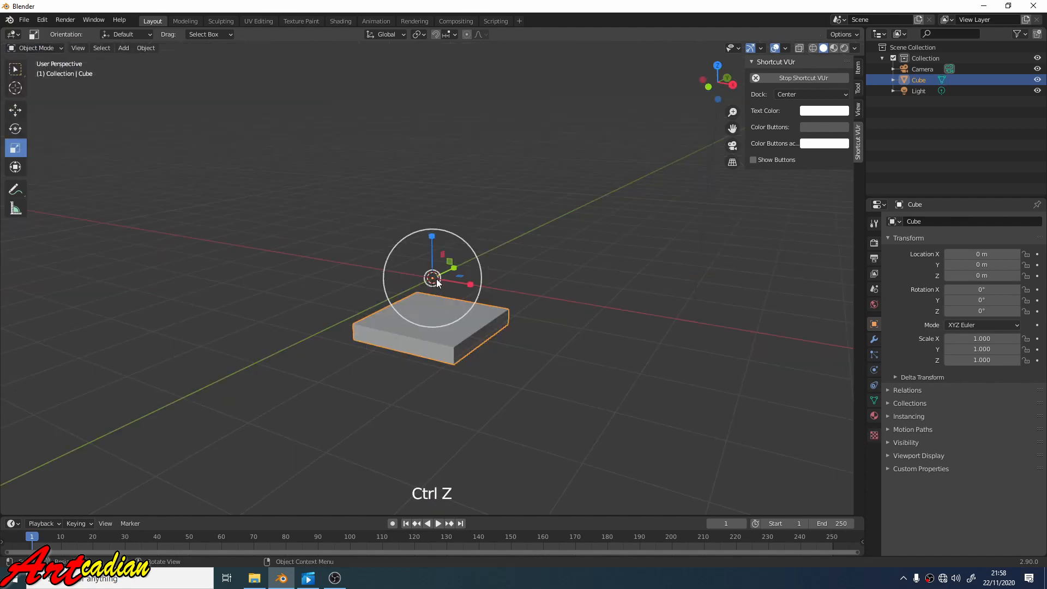
left_click_drag(441, 277, 463, 282)
middle_click_drag(476, 225, 512, 227)
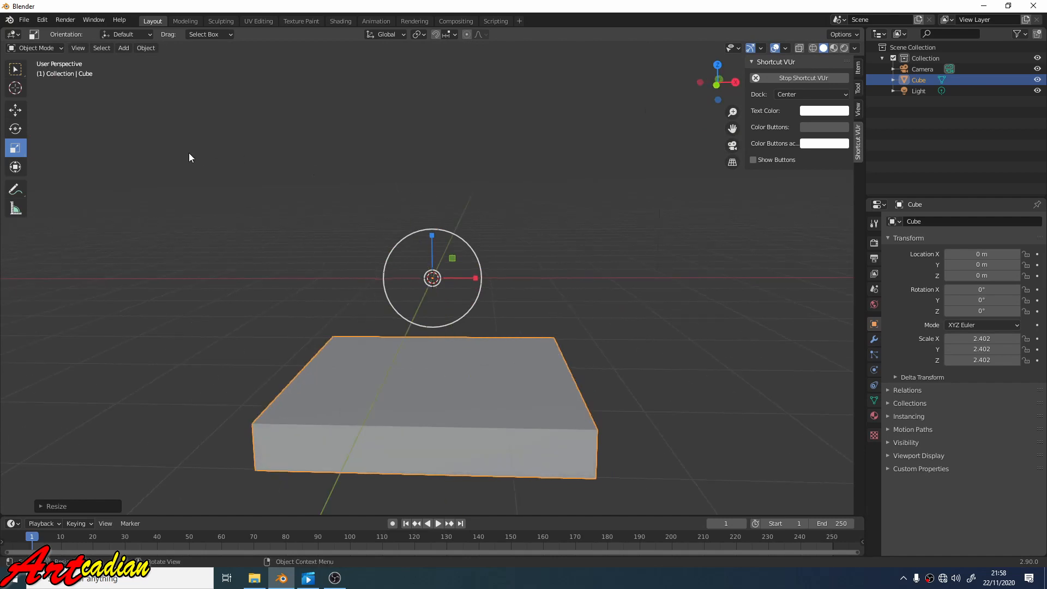
- In Edit Mode, extrude the slab's top face up 1.1 m and scale it inward to taper the sides
left_click(32, 47)
left_click(33, 60)
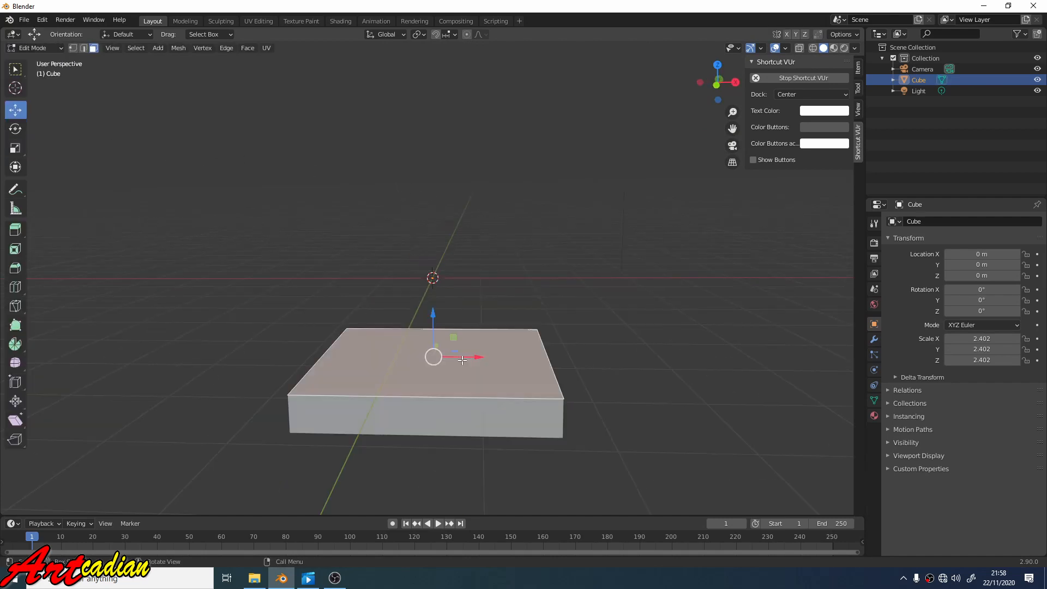
key("e")
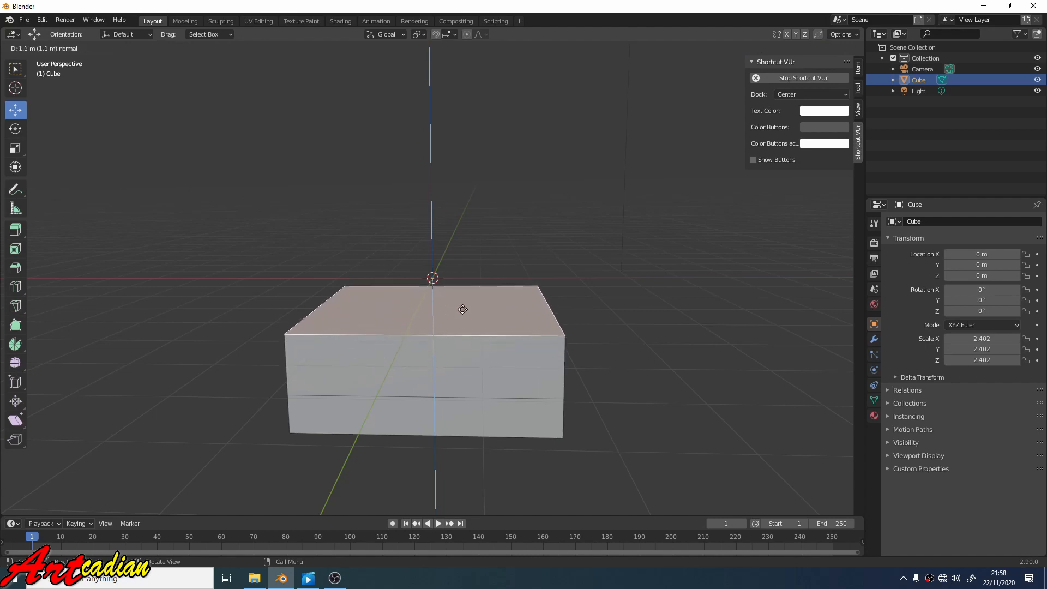
left_click(463, 309)
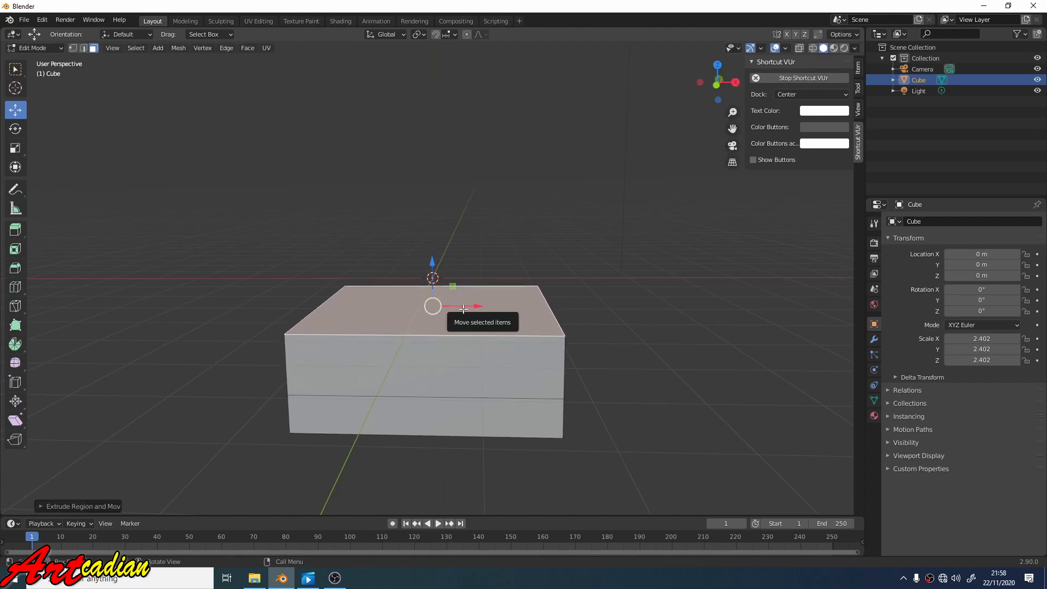
key("s")
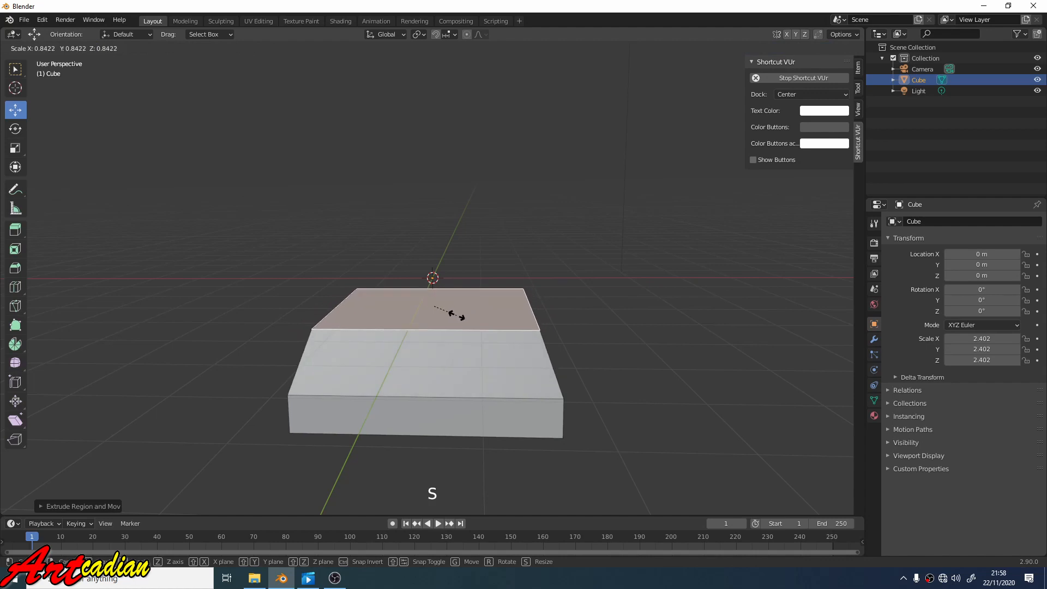
left_click(440, 317)
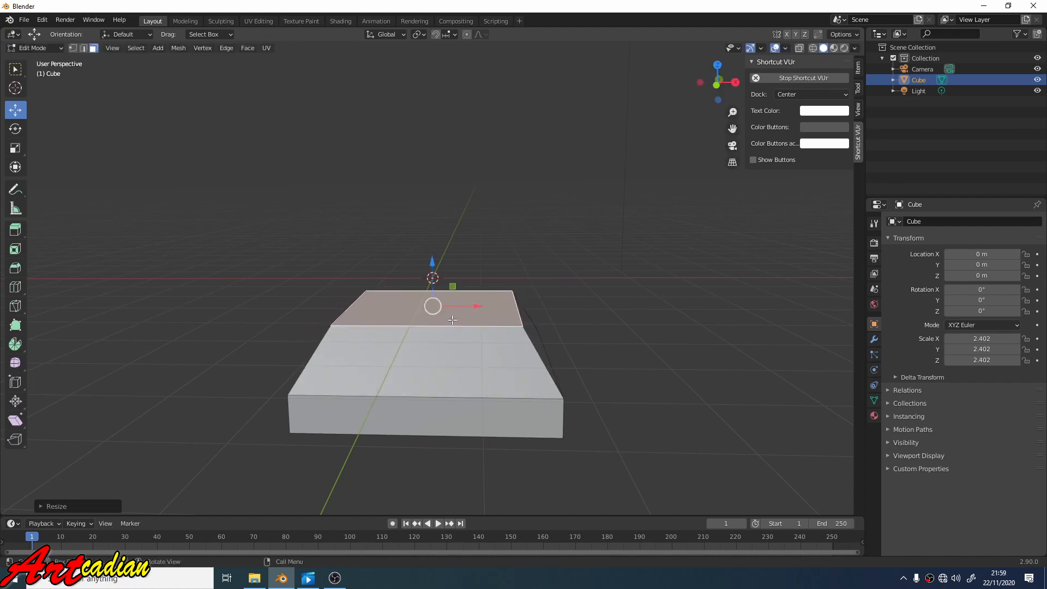
- Extrude the top face up twice, the first time about 1.39 m, and scale the second section's top inward to taper it
key("e")
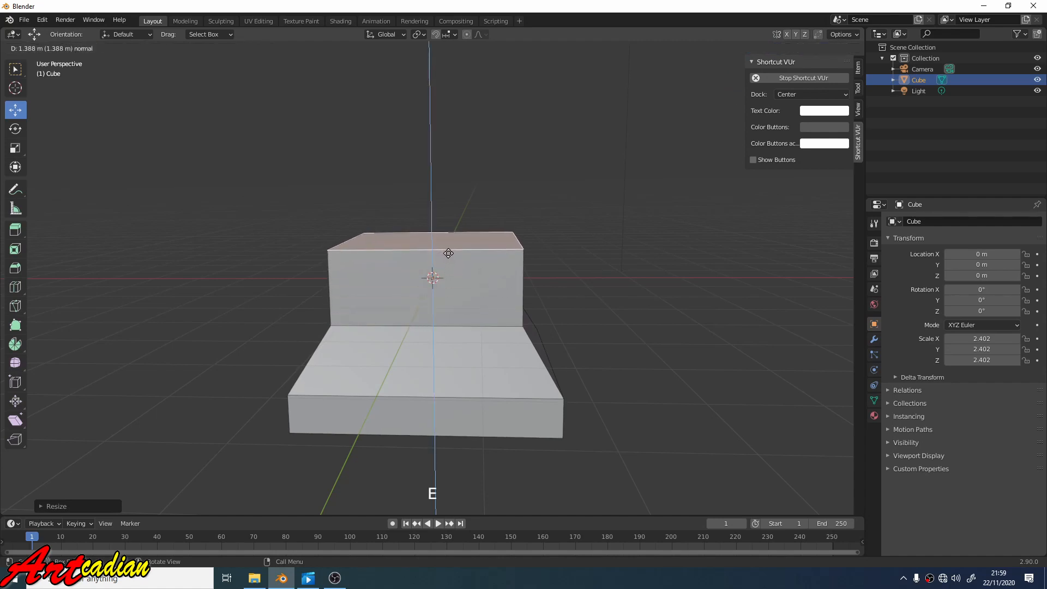
left_click(448, 253)
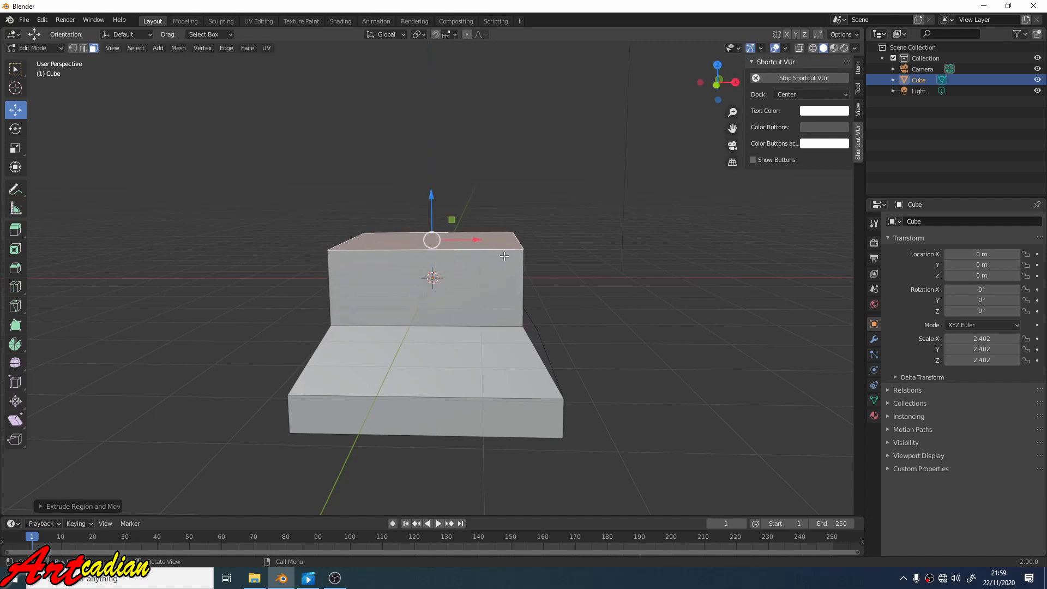
key("e")
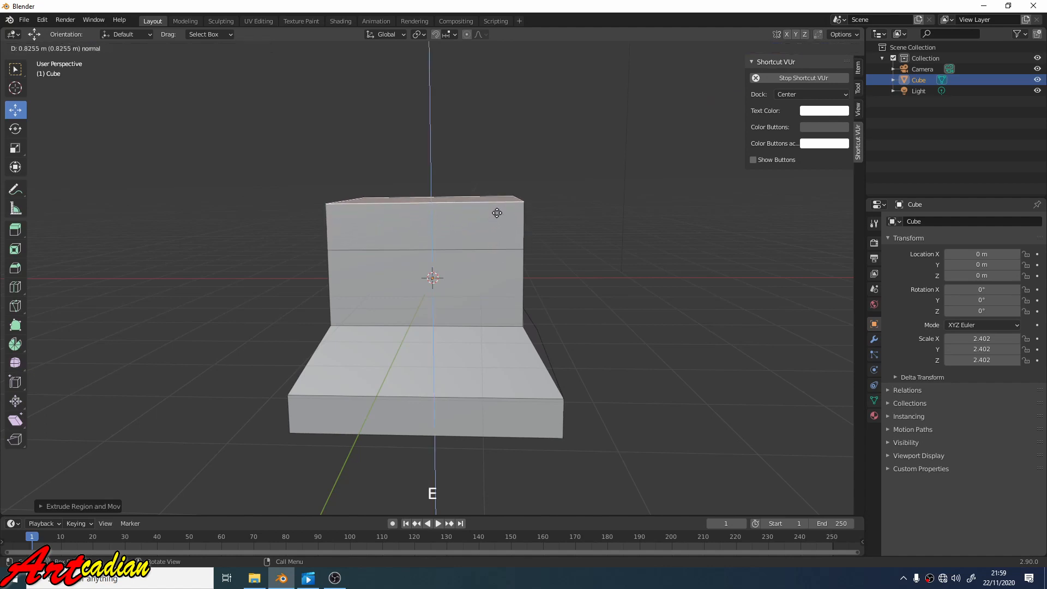
left_click(501, 201)
scroll(500, 201, "down", 2)
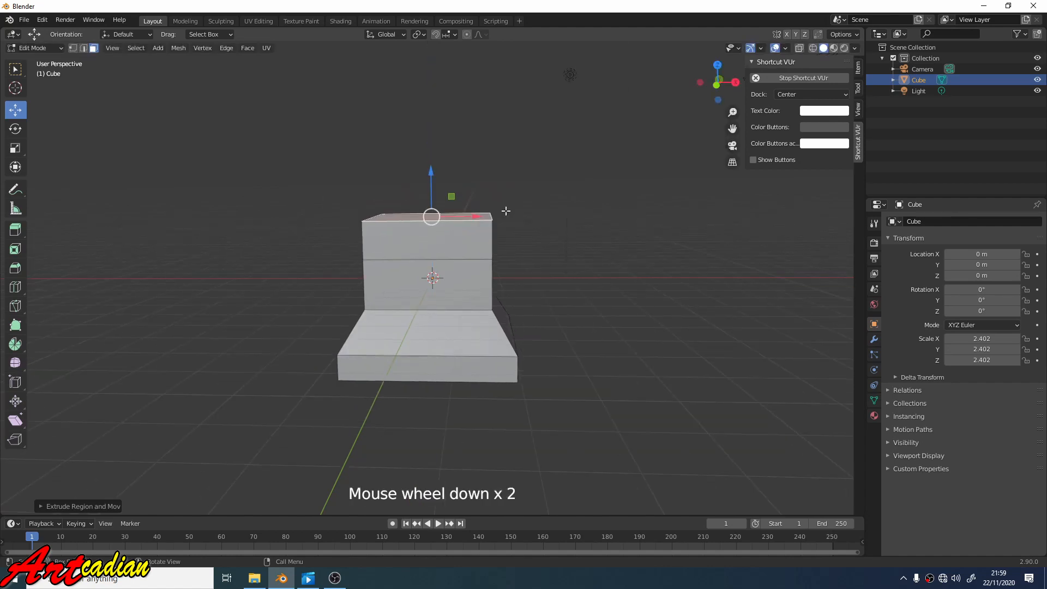
key("s")
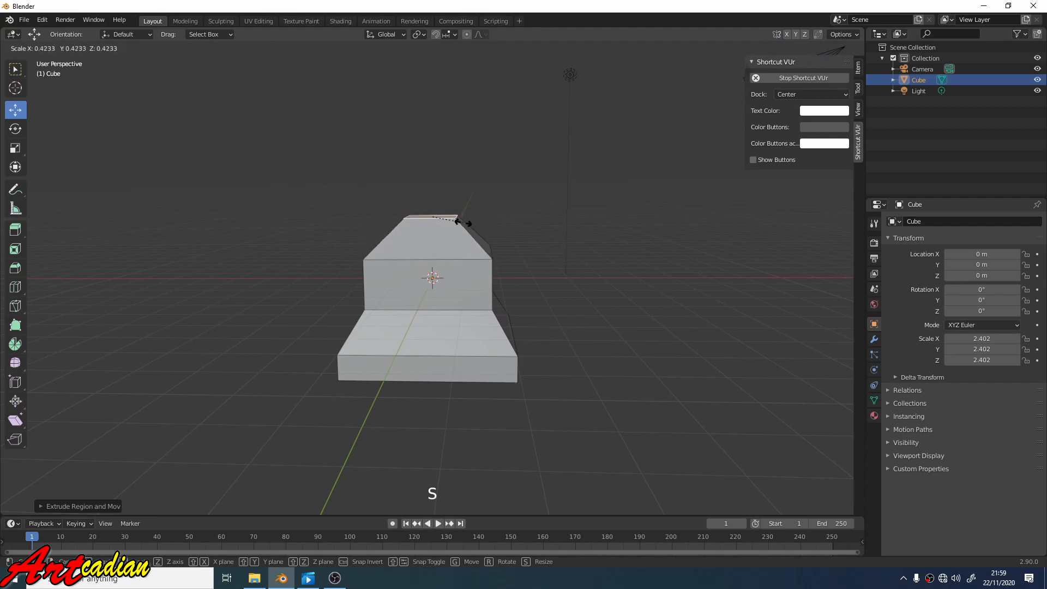
left_click(453, 226)
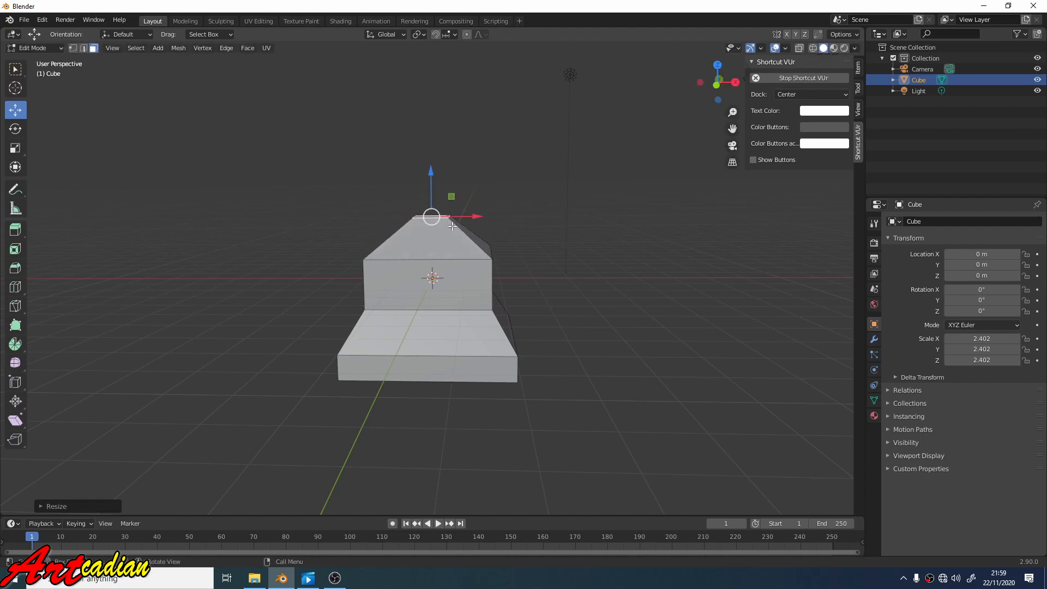
- Extrude the small top face up into a narrow neck and scale its end outward slightly to flare it
mouse_move(502, 231)
middle_mouse_down()
mouse_move(499, 254)
mouse_move(501, 244)
middle_mouse_up()
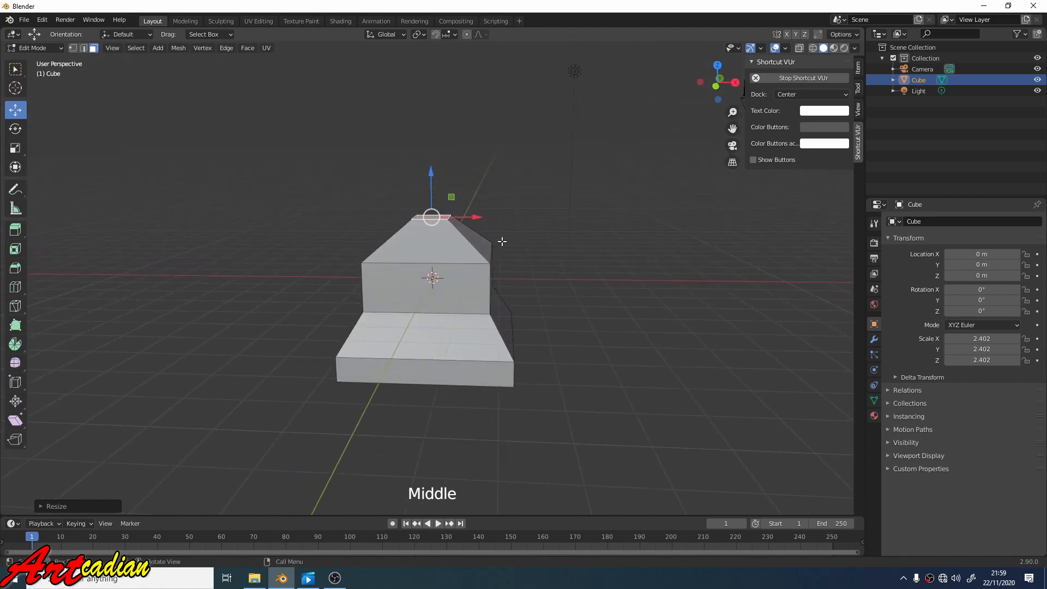
key("e")
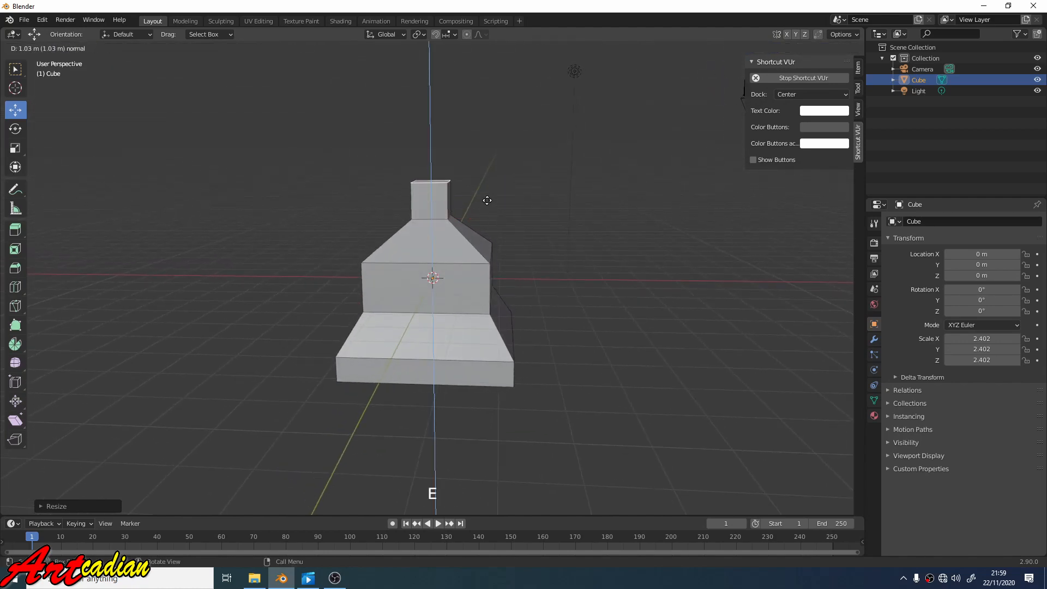
left_click(479, 173)
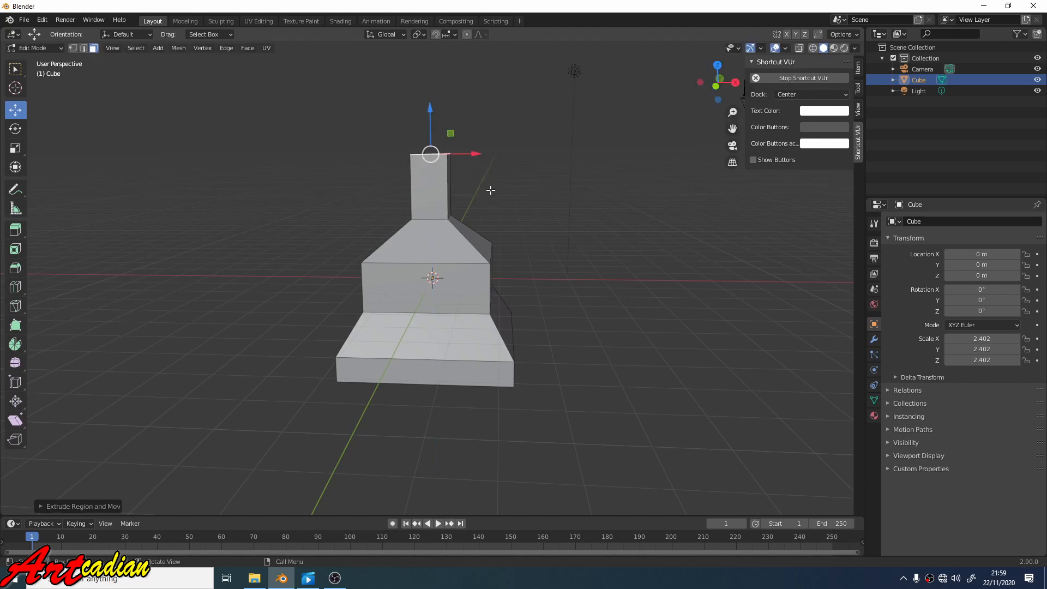
key("s")
left_click(522, 193)
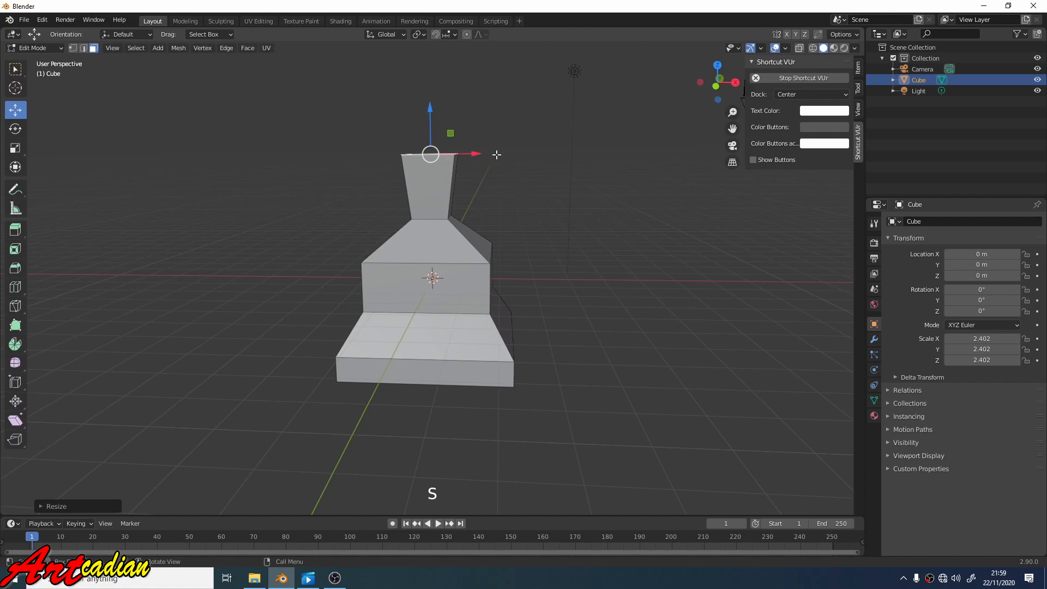
- Extrude the flared top face up about 1.8 m and scale it inward to taper the new section
scroll(490, 113, "down", 5)
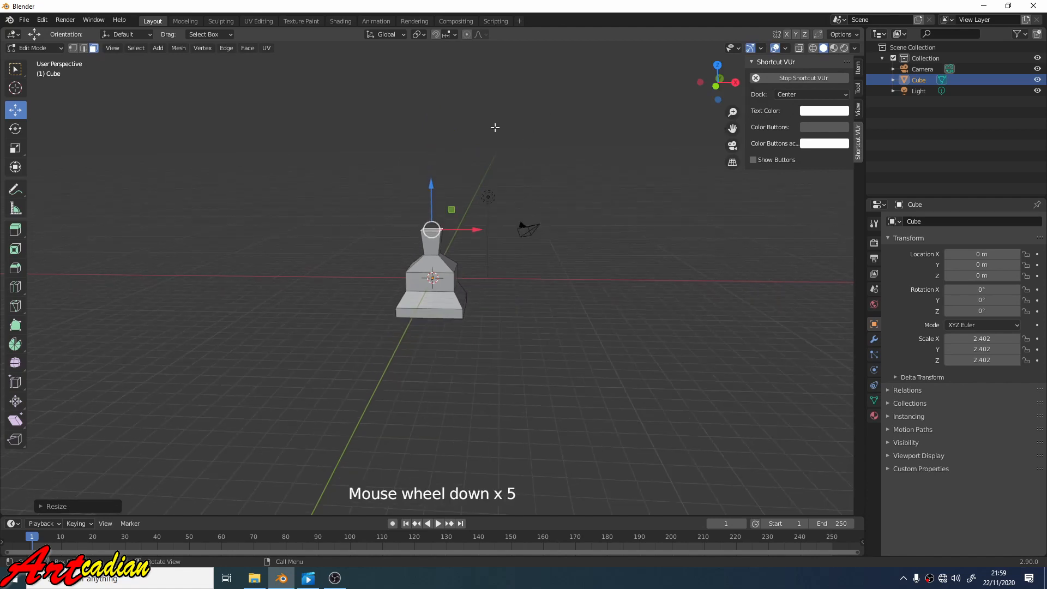
key("e")
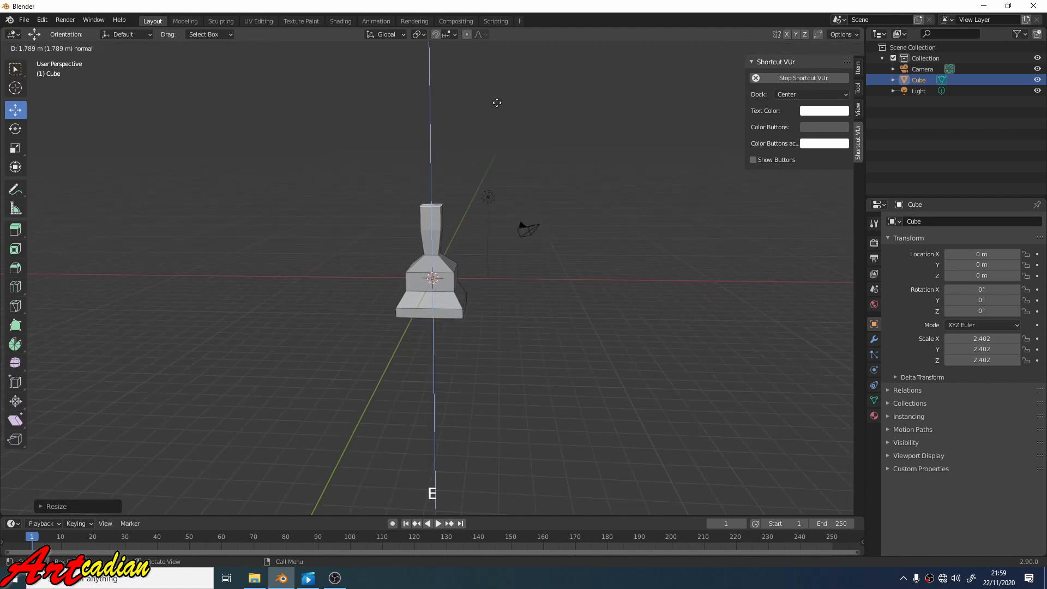
left_click(498, 99)
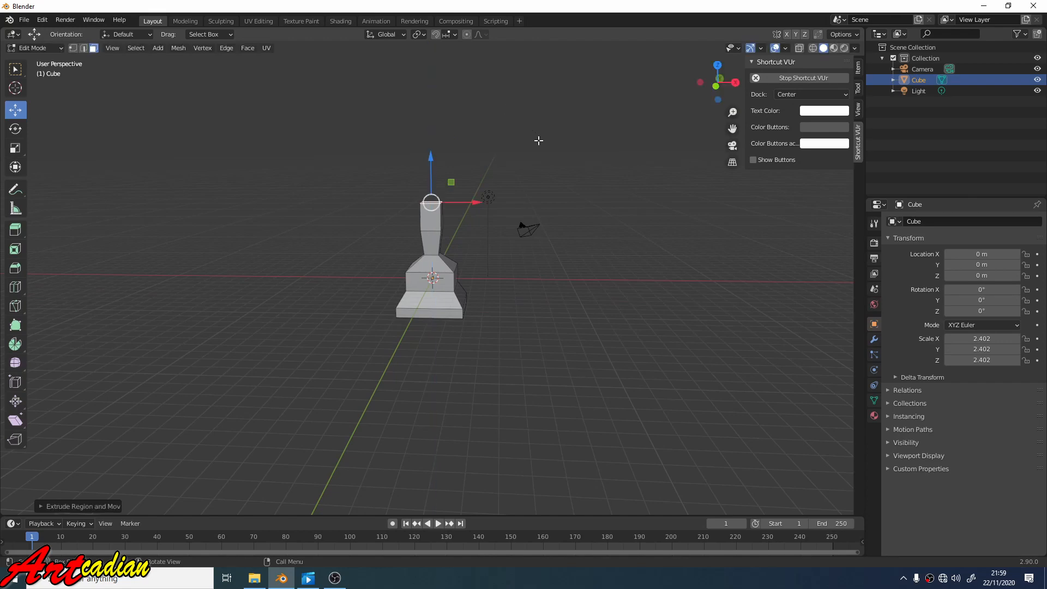
key("s")
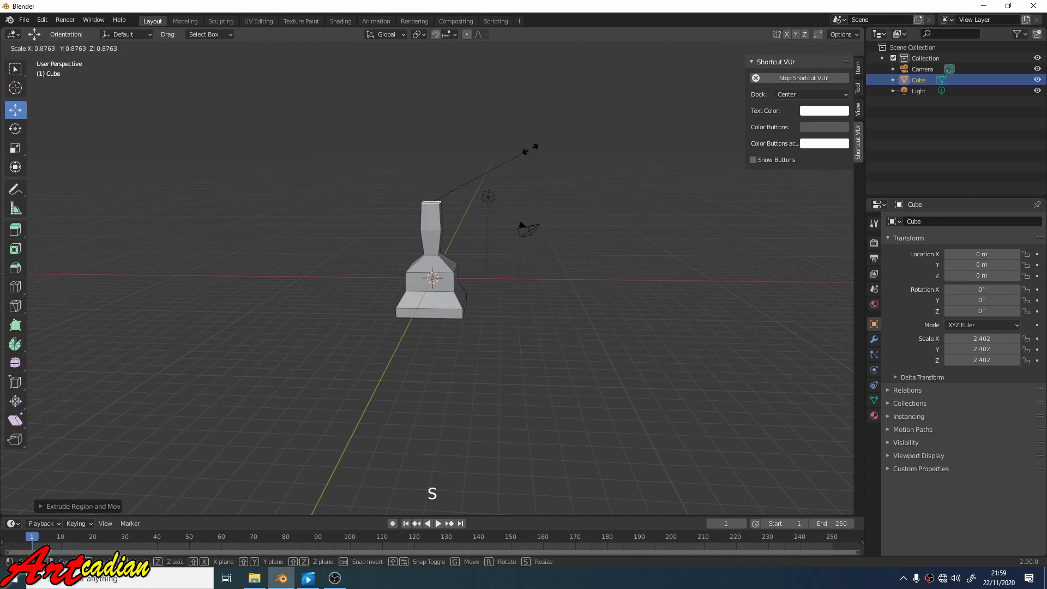
left_click(482, 163)
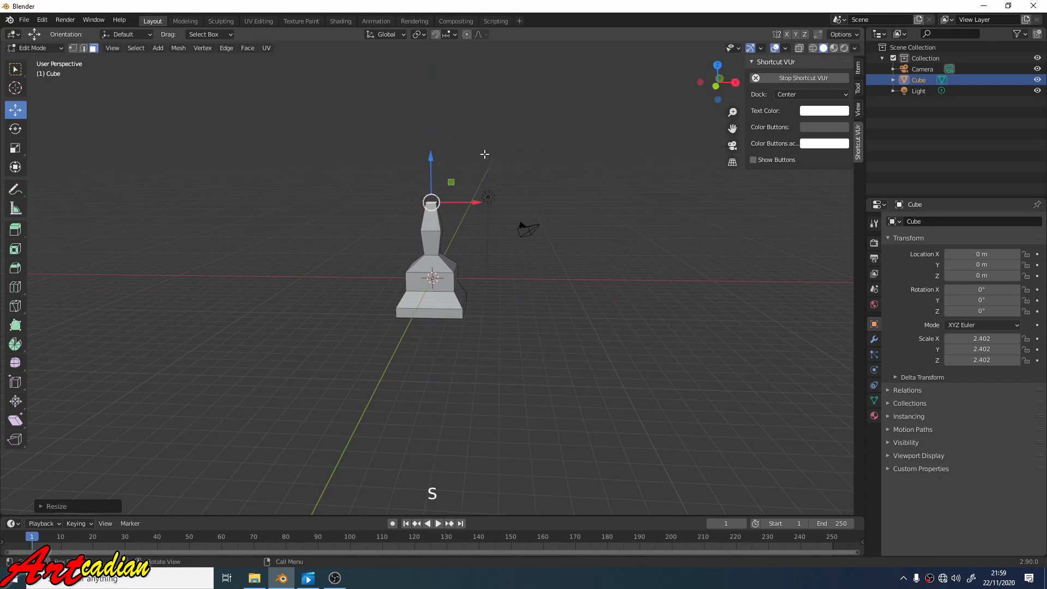
- Extrude a short section up from the narrow top face and scale its end outward to more than double size
key("e")
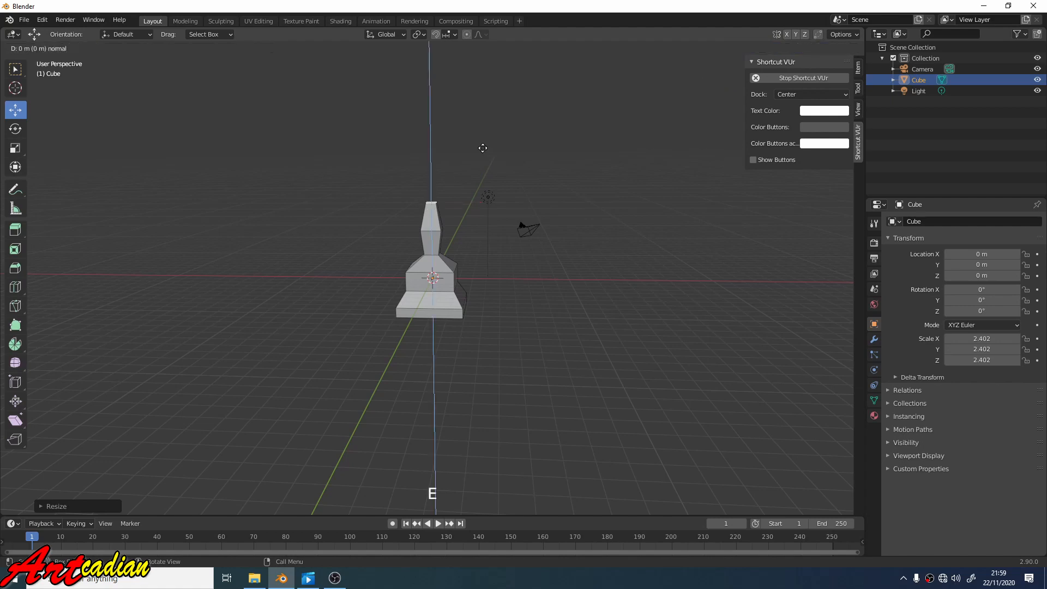
left_click(482, 129)
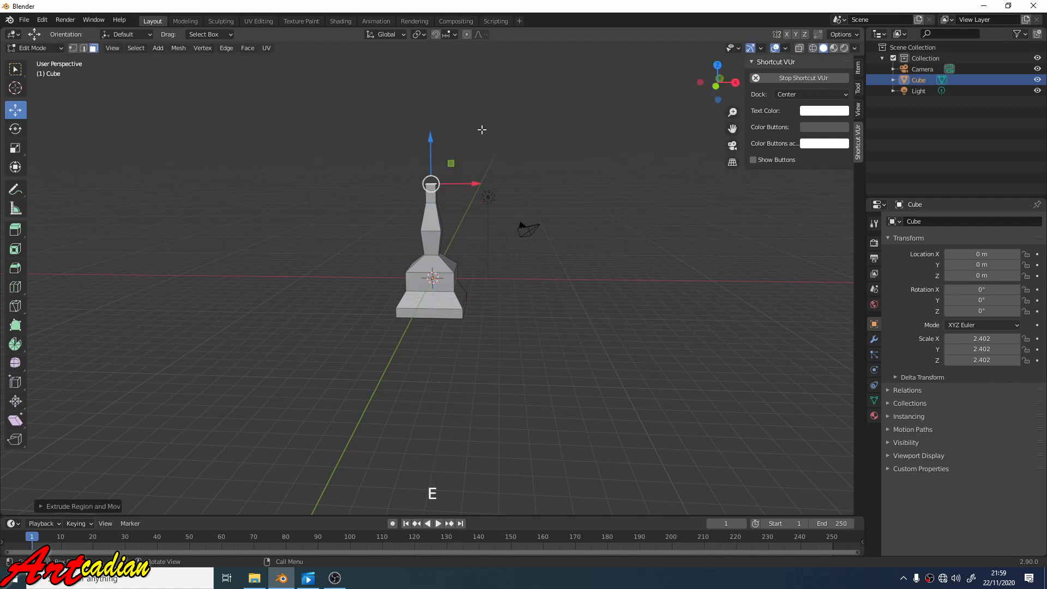
key("s")
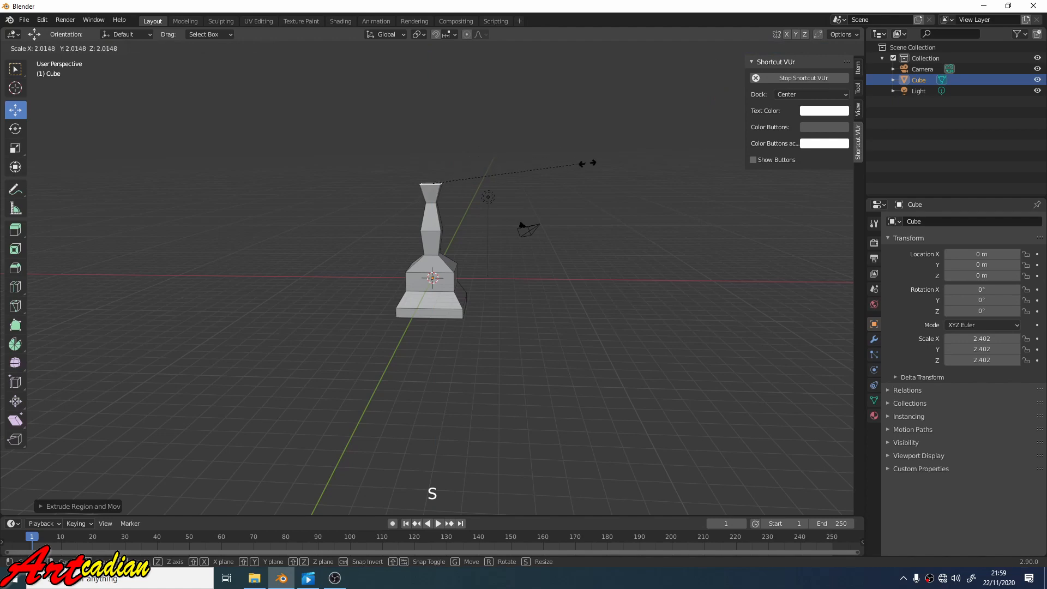
left_click(663, 191)
- Extrude the widened top face up into a head section and scale its end inward to about 0.41
scroll(595, 158, "down", 1)
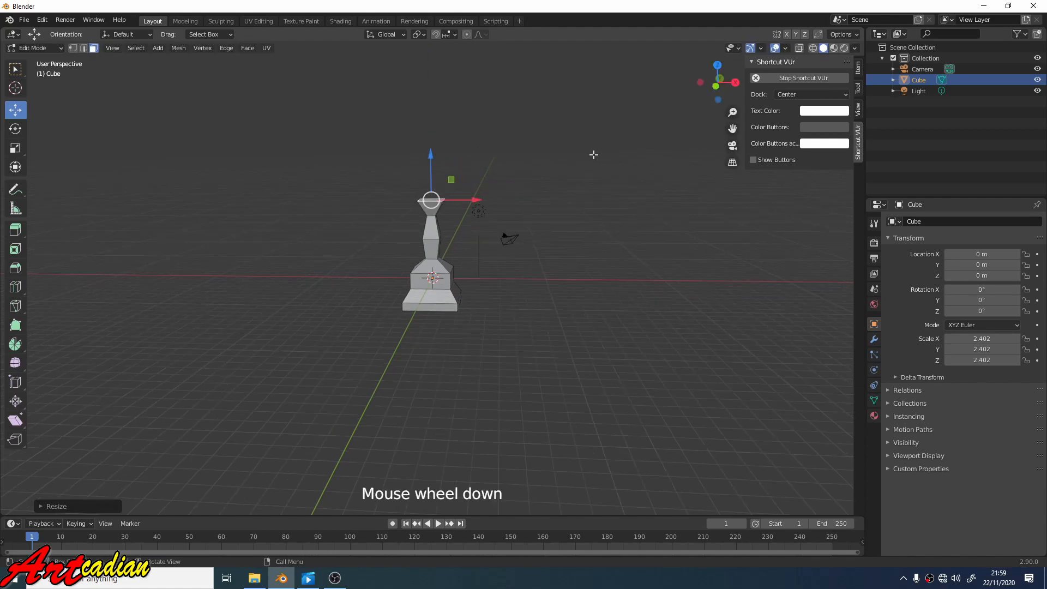
scroll(592, 162, "up", 1)
key("e")
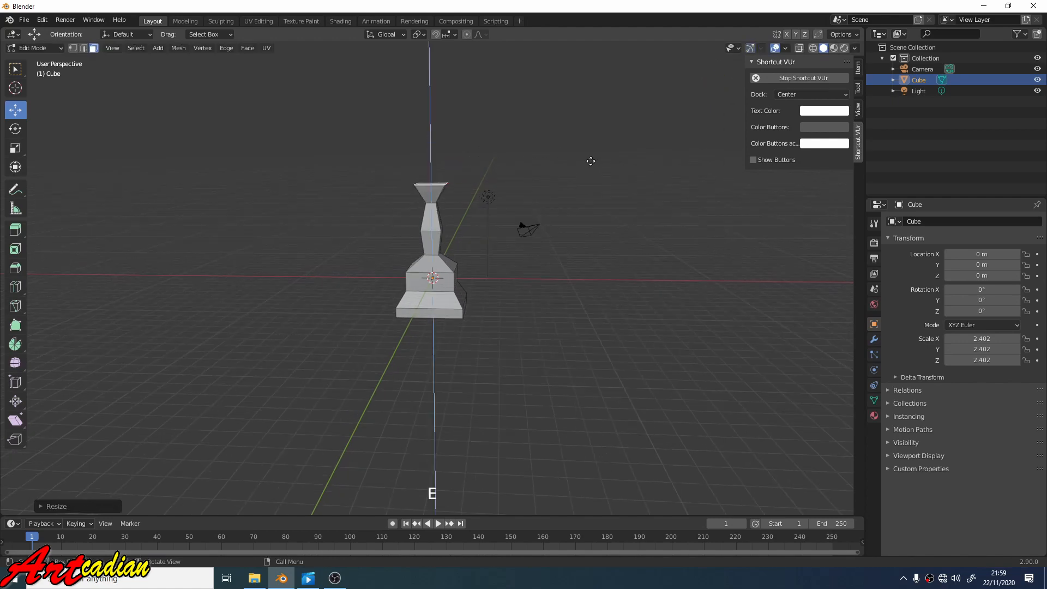
left_click(581, 133)
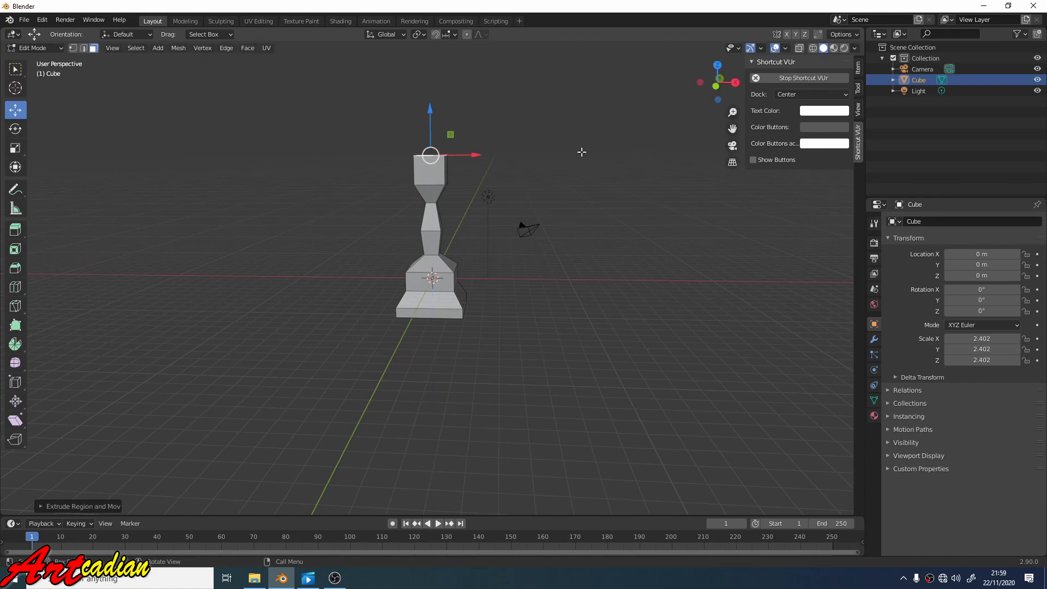
key("s")
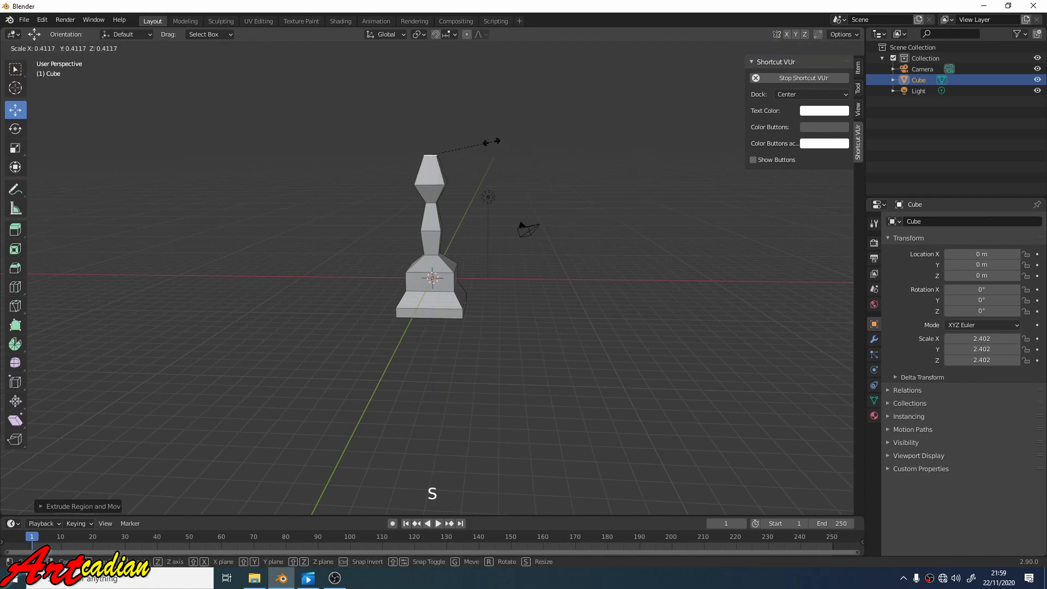
left_click(483, 143)
- Return to Object Mode and add a Subdivision Surface modifier to the cube with its viewport level set to 3
middle_click_drag(521, 161, 470, 172)
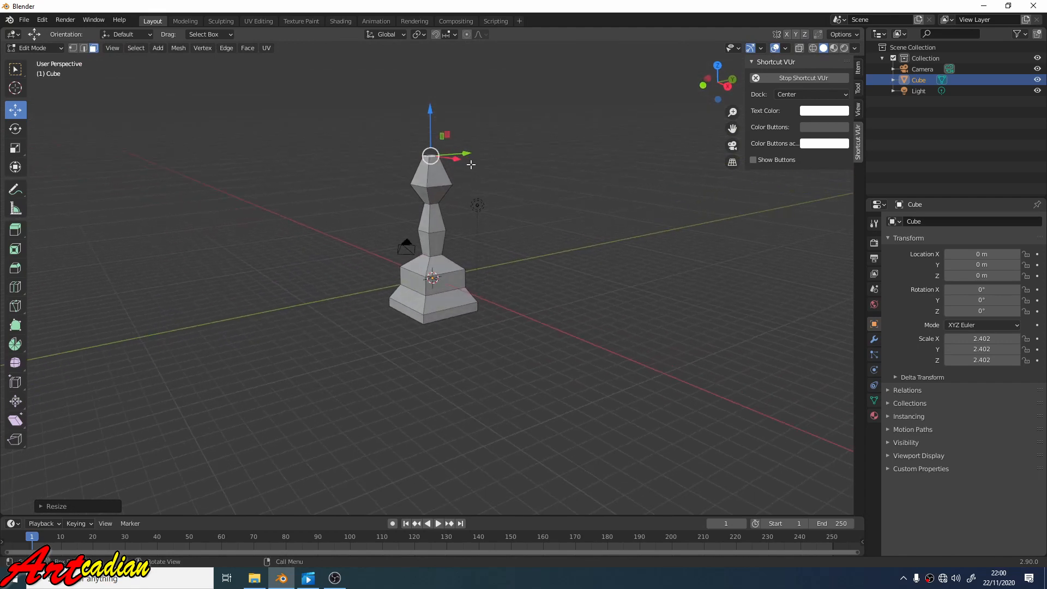
left_click(30, 48)
left_click(41, 61)
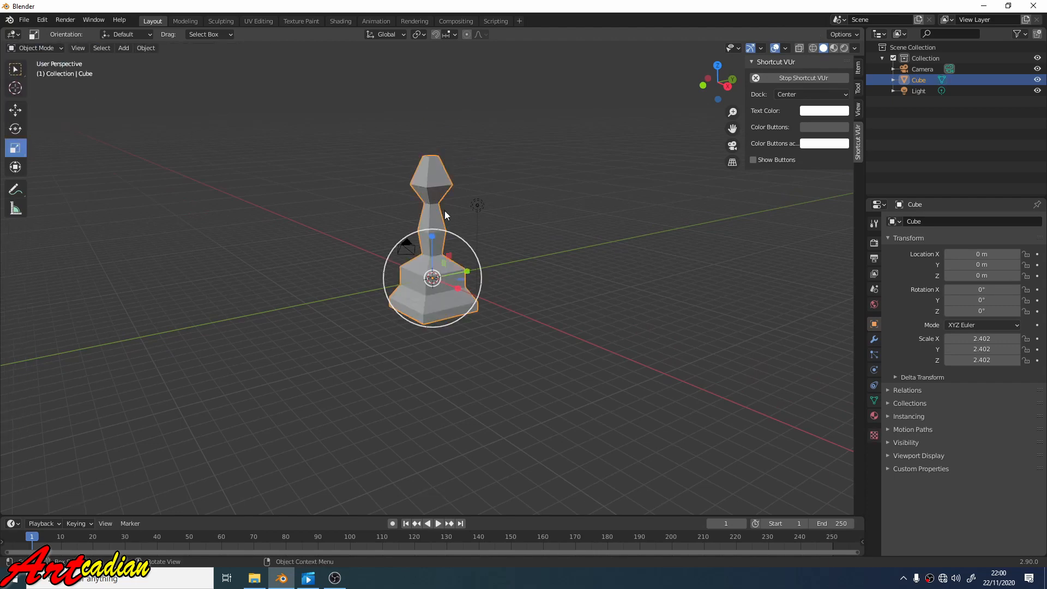
left_click(873, 339)
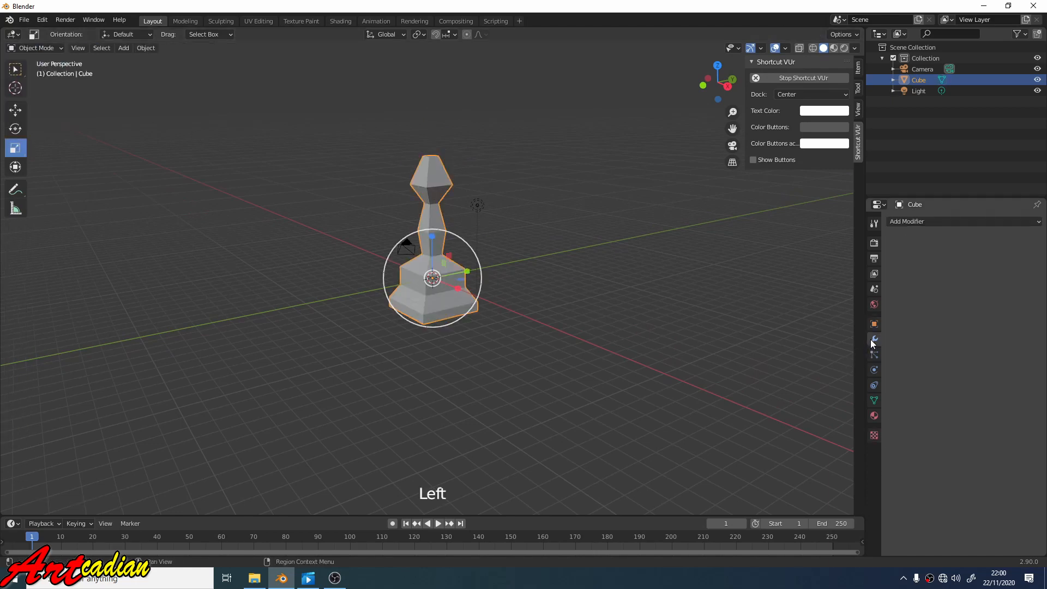
left_click(923, 222)
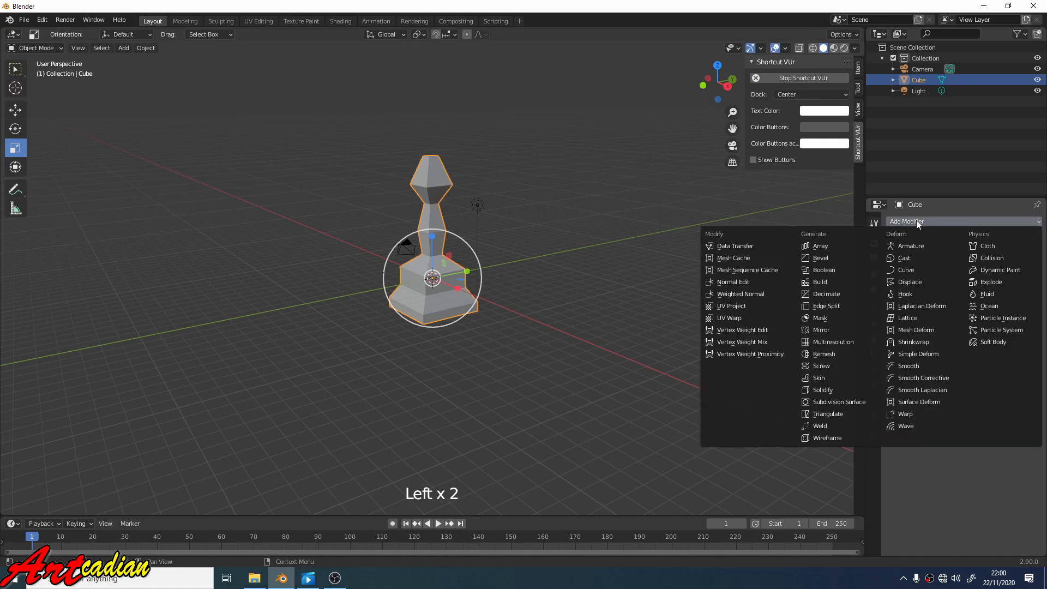
left_click(869, 400)
scroll(523, 240, "up", 4)
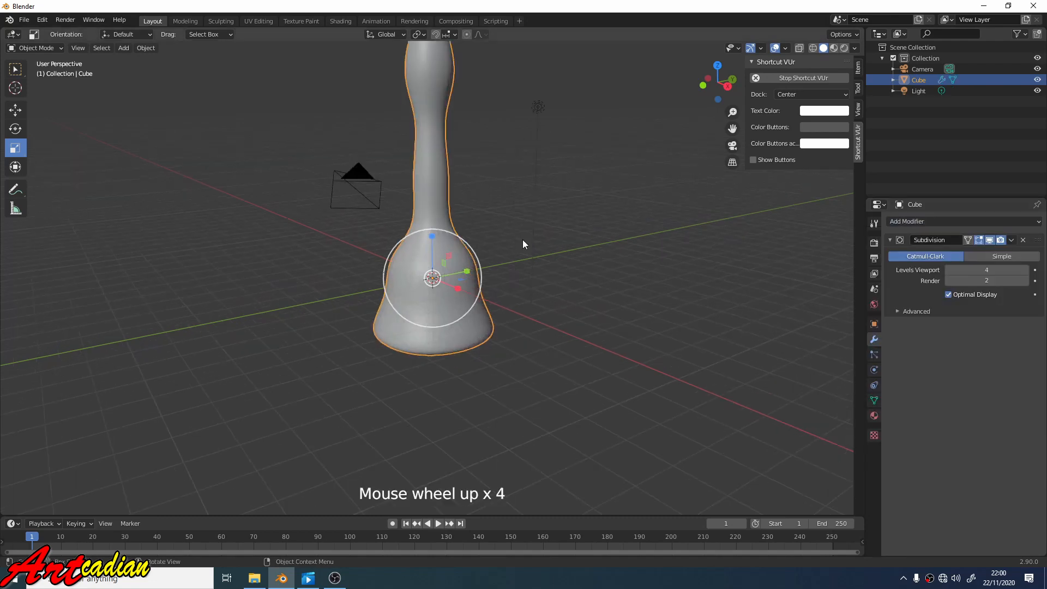
left_click(950, 270)
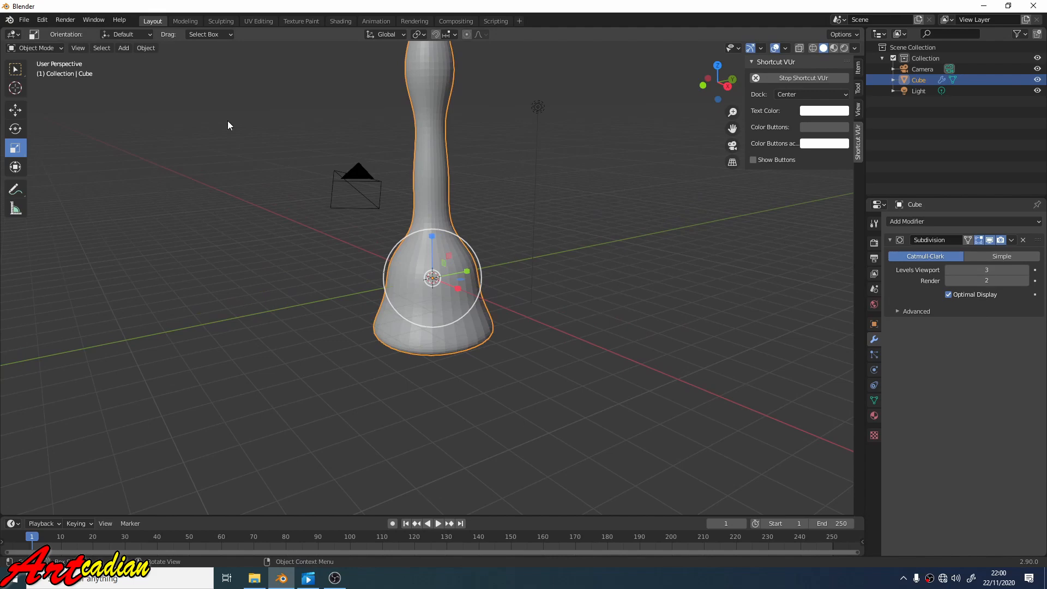
- In Edit Mode, select the edge loop at the lower end of the body above the base and scale it outward to about 1.46
left_click(58, 48)
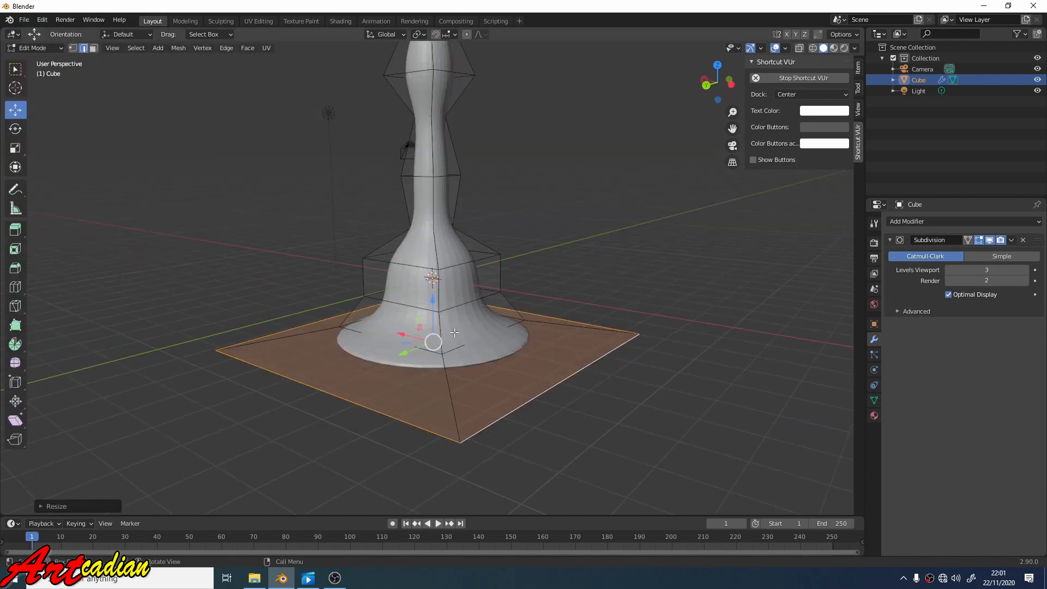
left_click(436, 312)
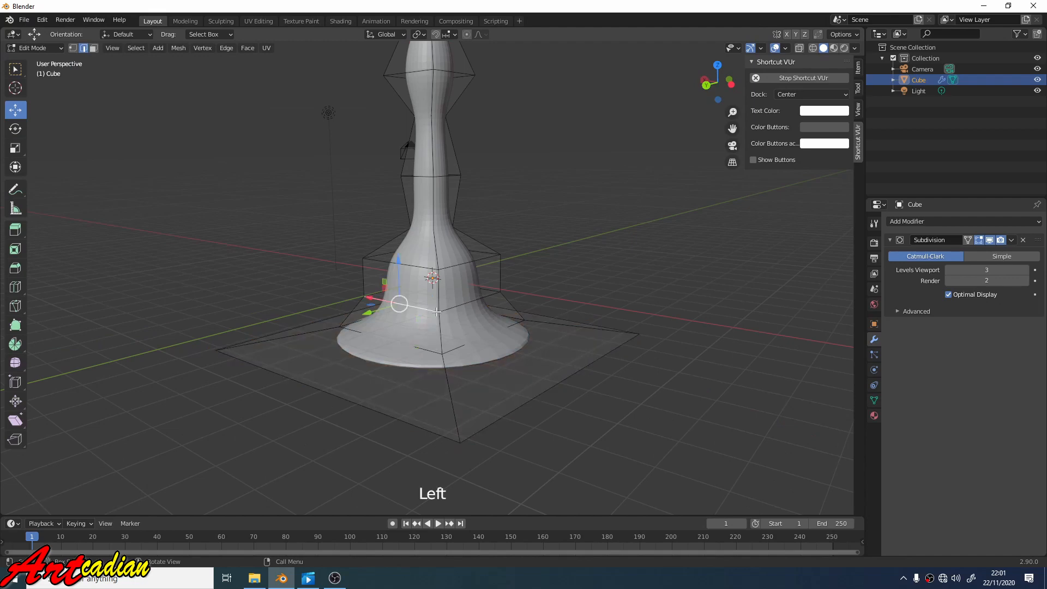
left_click(455, 307, "alt")
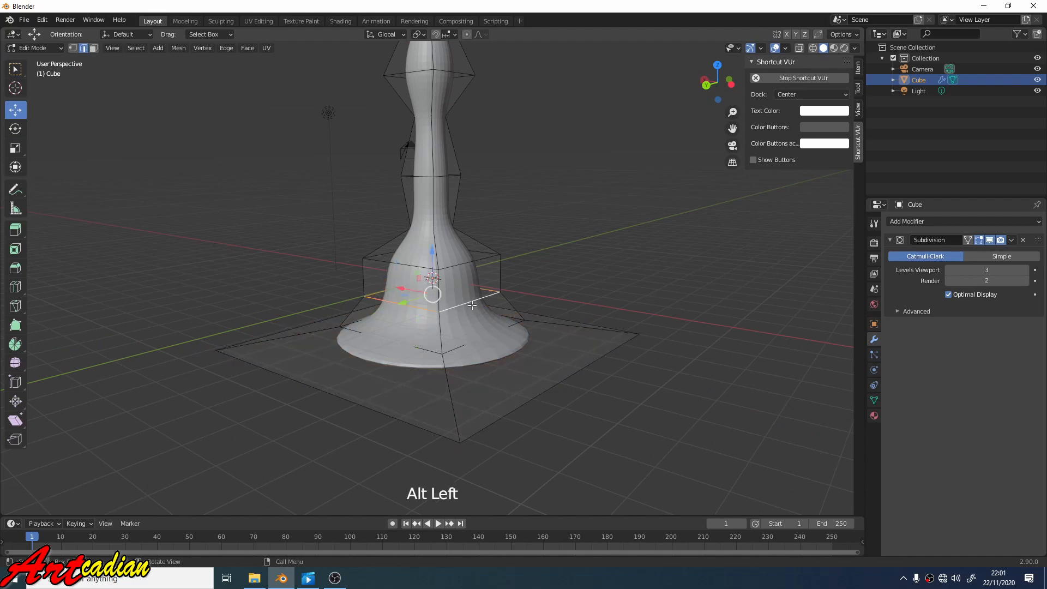
key("s")
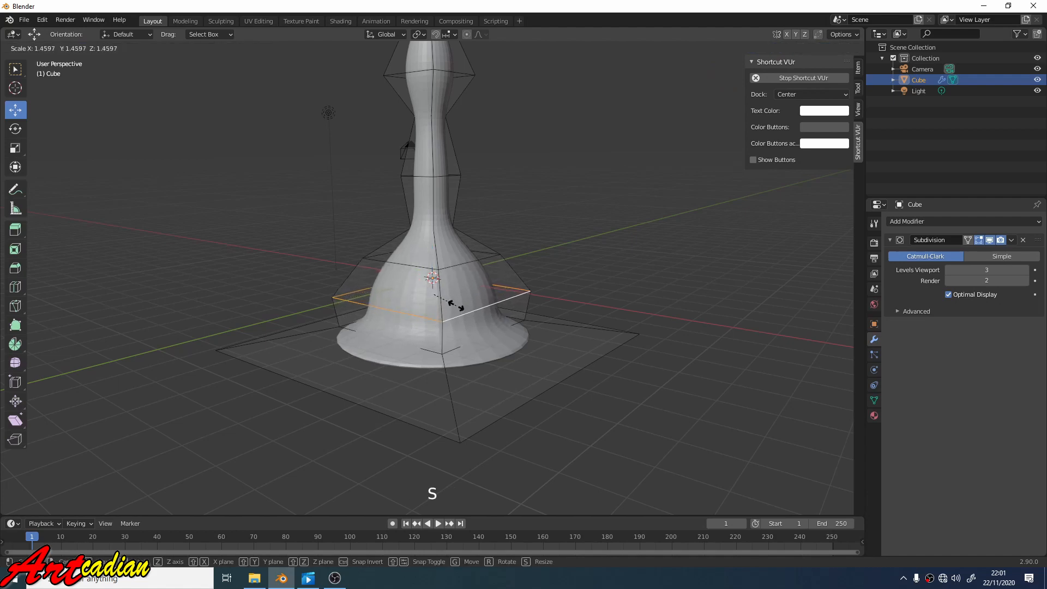
left_click(450, 301)
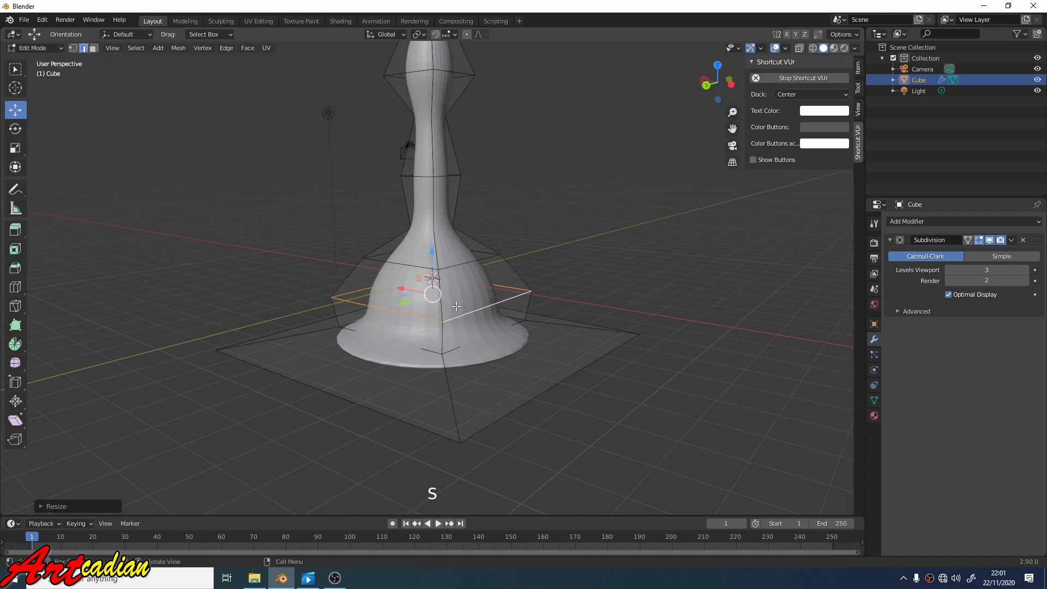
- Select the edge loop at the upper end of the body, scale it outward to about 1.6 and raise it slightly
left_click(429, 267)
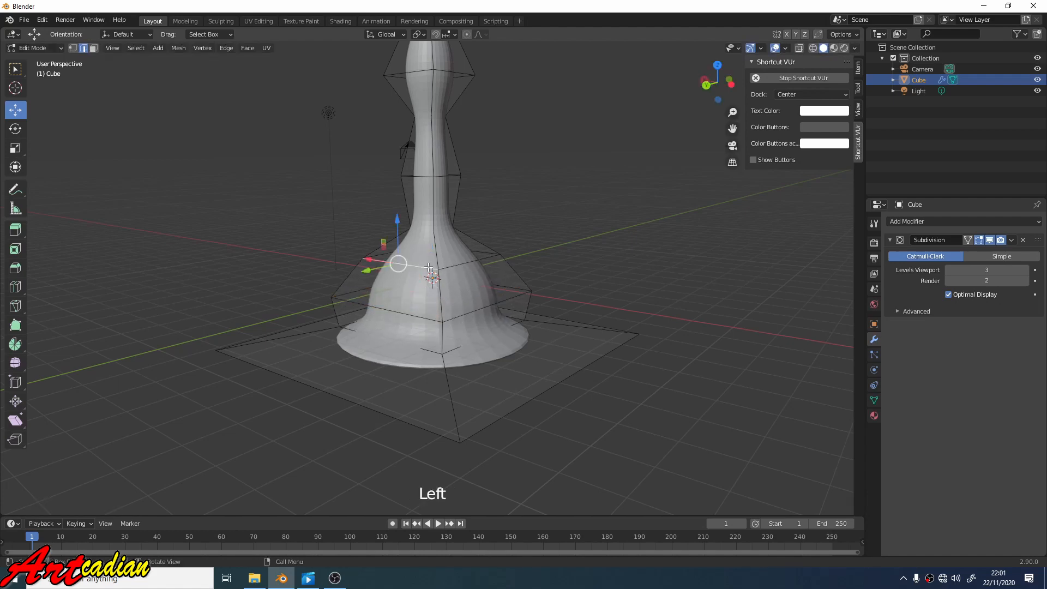
left_click(460, 265, "alt")
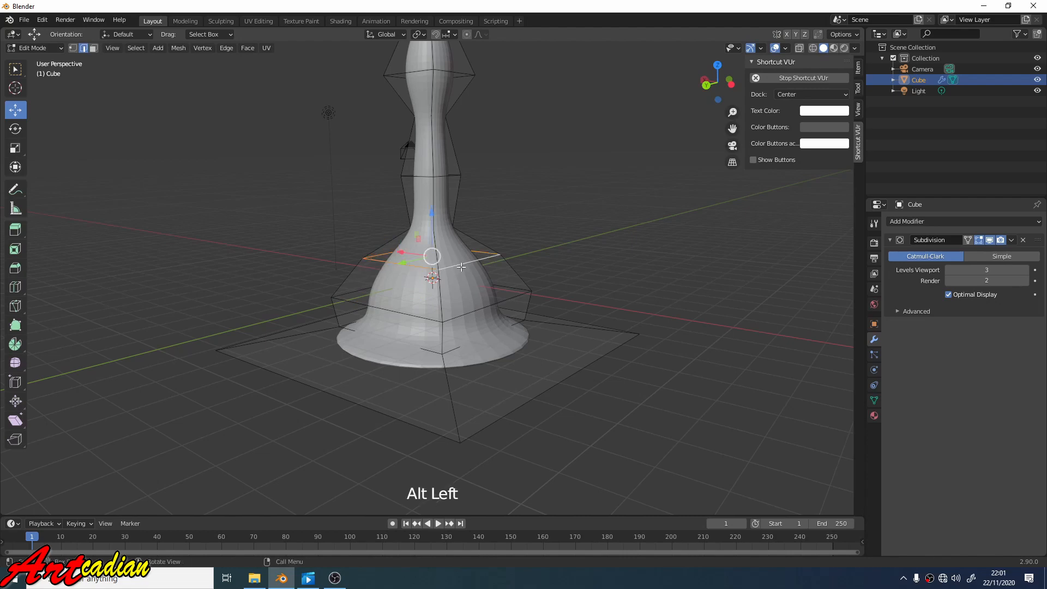
key("s")
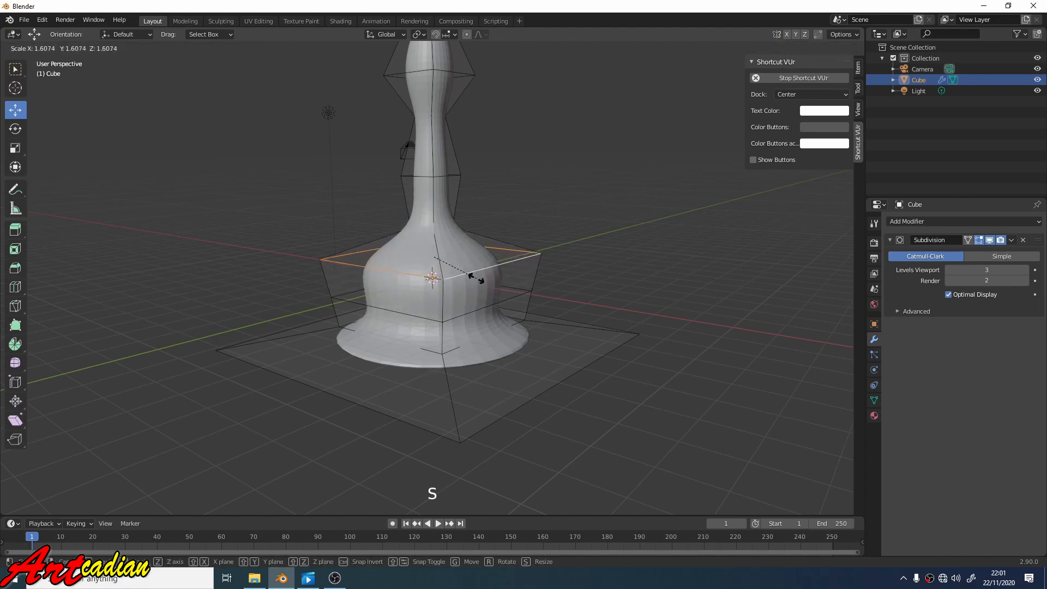
left_click(477, 279)
left_click_drag(432, 218, 435, 196)
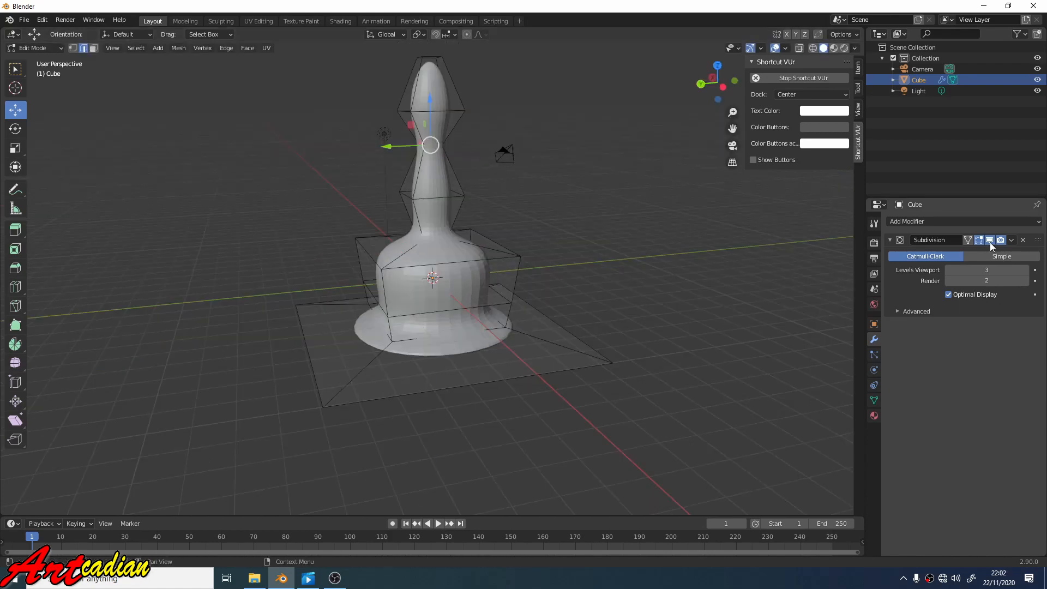
- With the Subdivision effect temporarily hidden in the viewport, select the narrow edge loop at the neck above the body and scale it inward
left_click(990, 242)
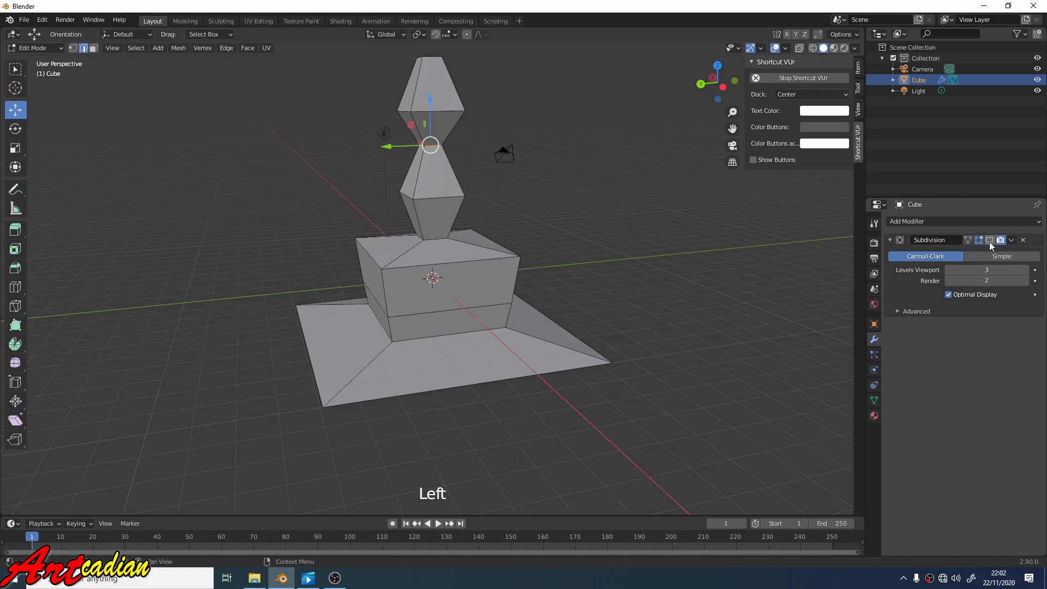
left_click(433, 236)
middle_click_drag(432, 237, 375, 260)
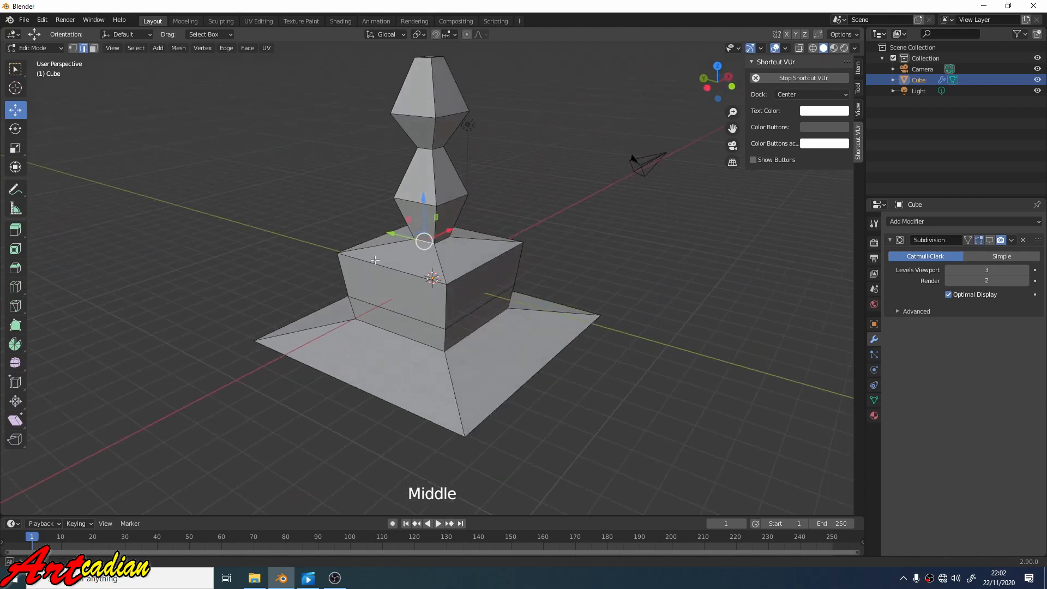
left_click(441, 240, "alt")
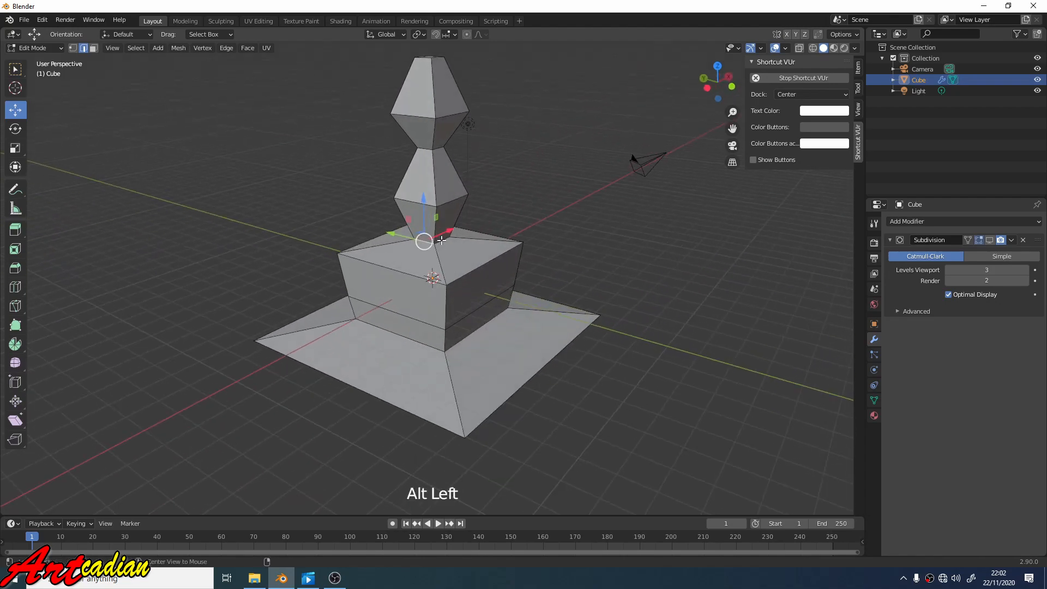
middle_click_drag(455, 264, 785, 269)
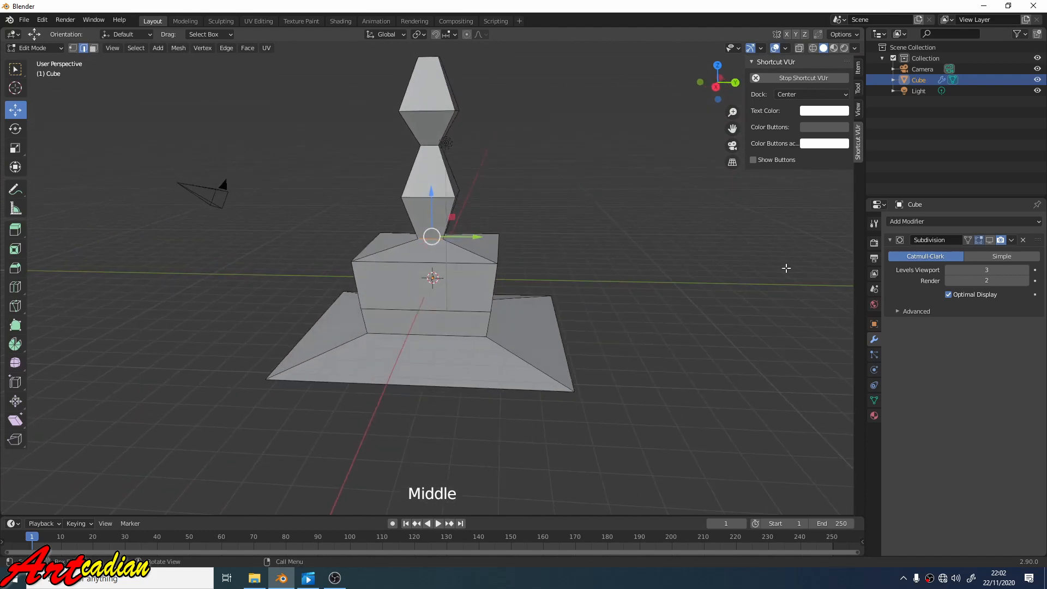
left_click(979, 240)
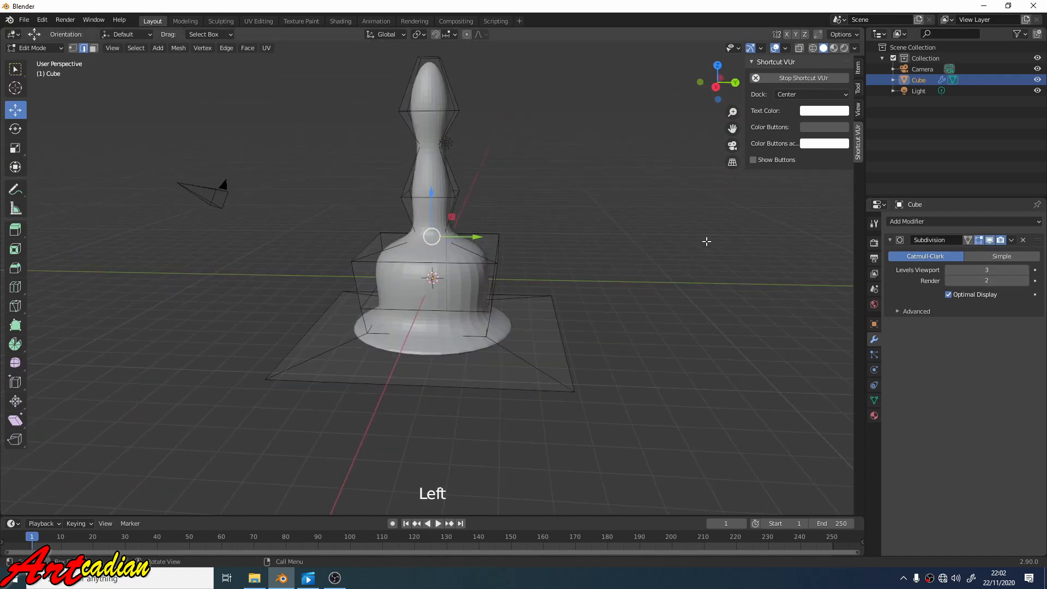
key("s")
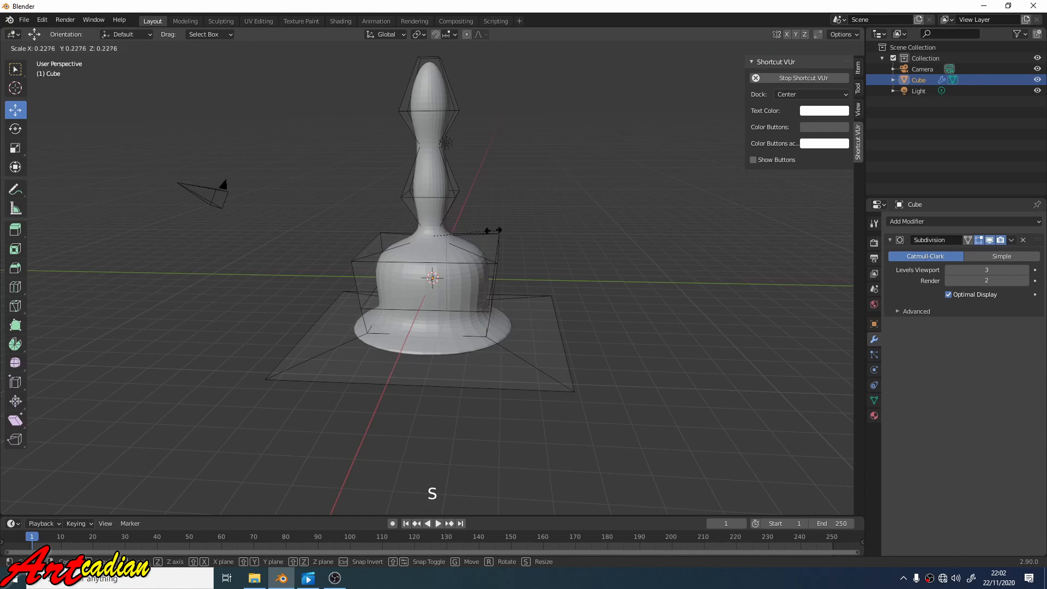
left_click(444, 235)
key("s")
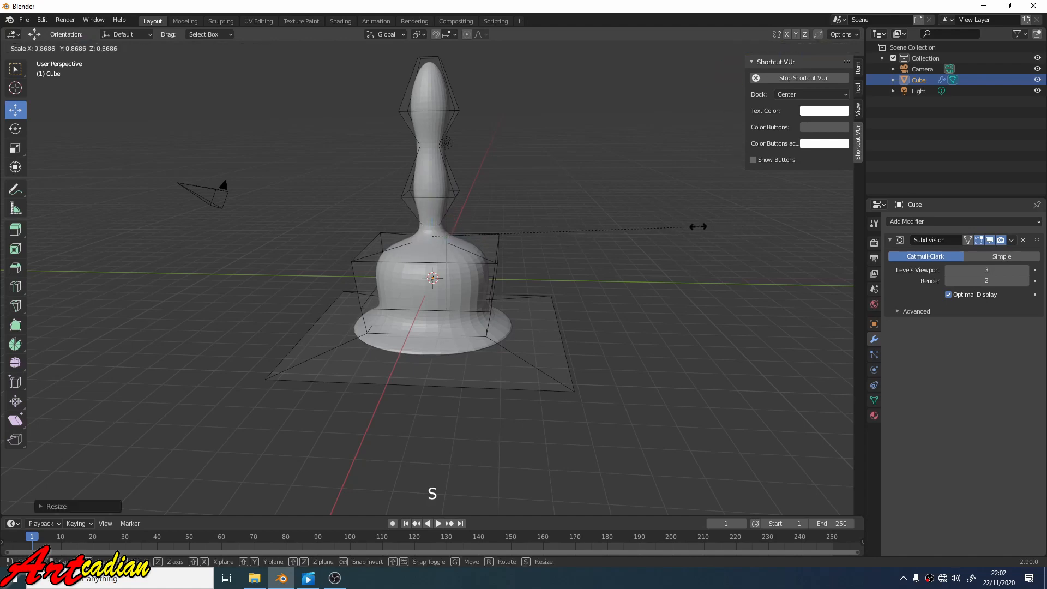
left_click(549, 226)
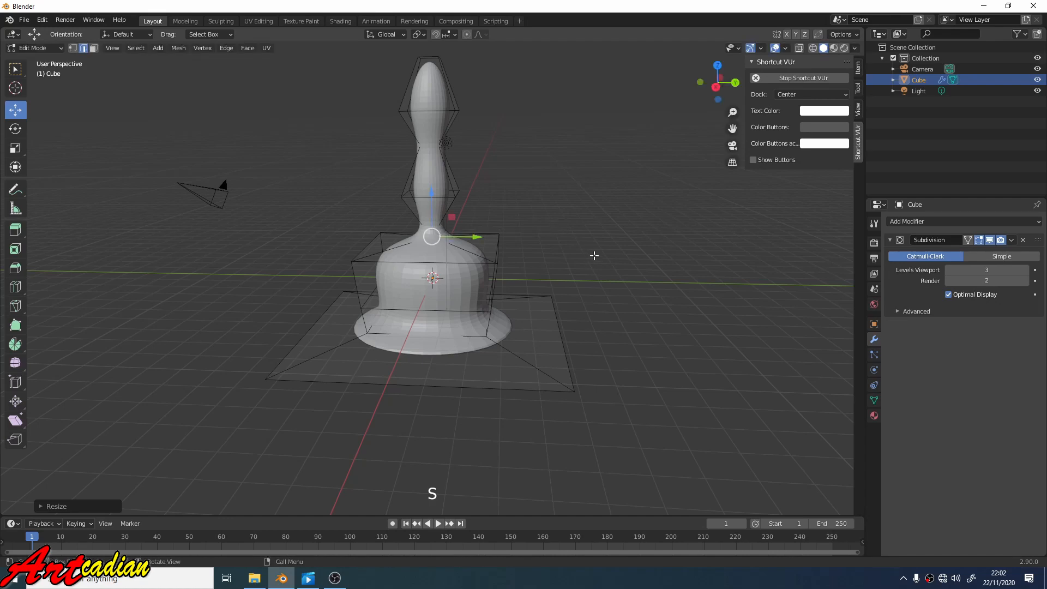
- Select the widest edge loop of the lower bulge, move it up along Z and scale it outward to about 1.23
left_click(450, 197)
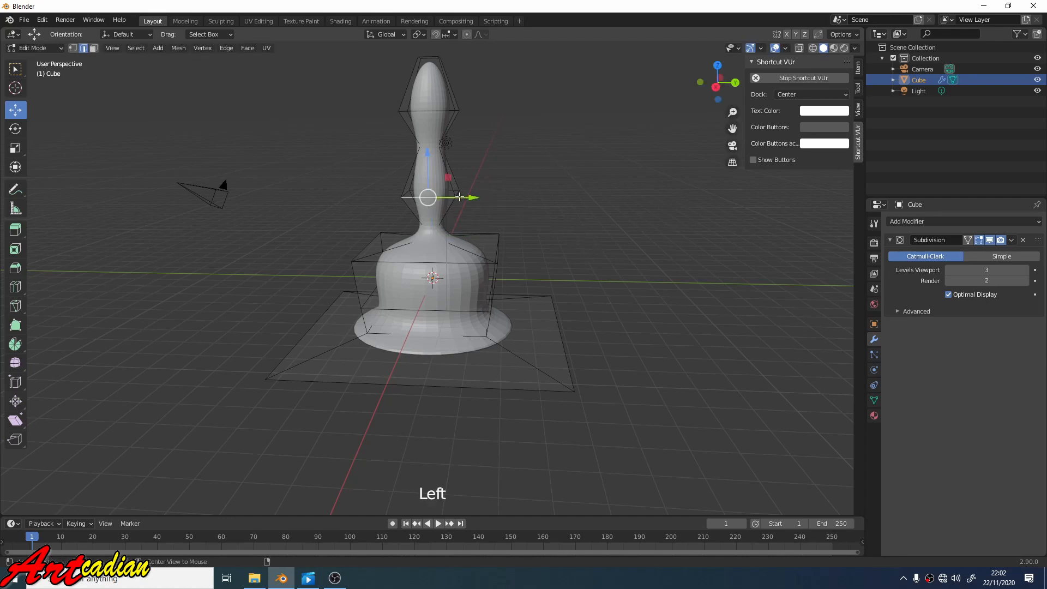
left_click(459, 195, "alt")
left_click_drag(430, 157, 428, 139)
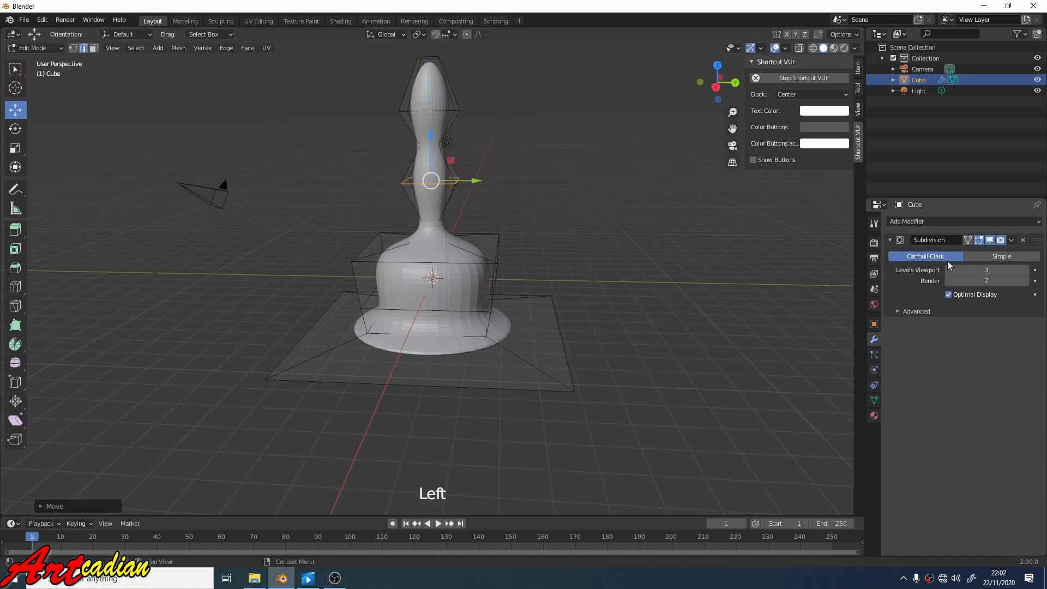
key("s")
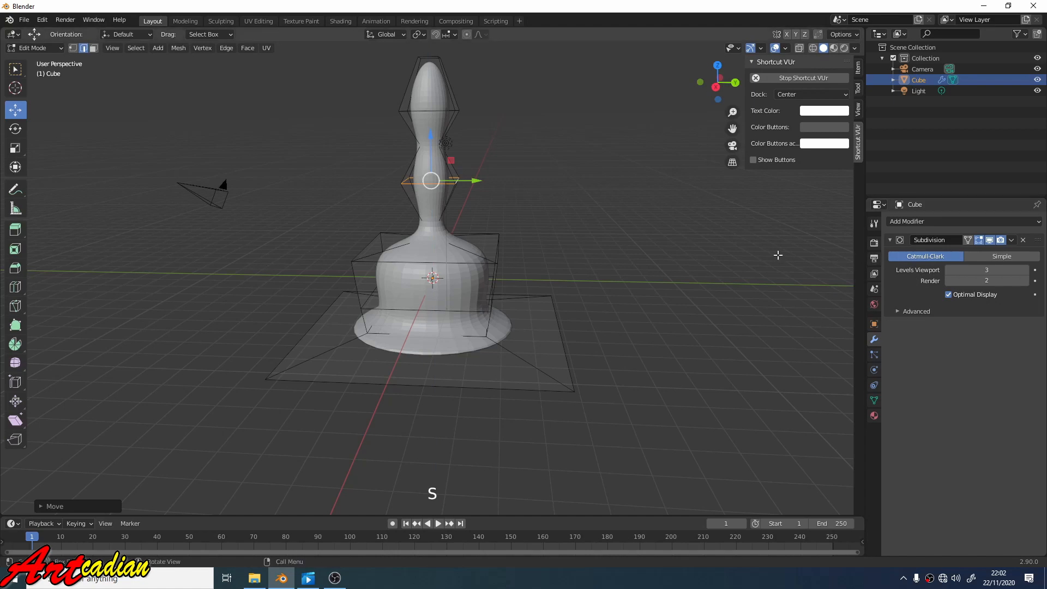
key("s")
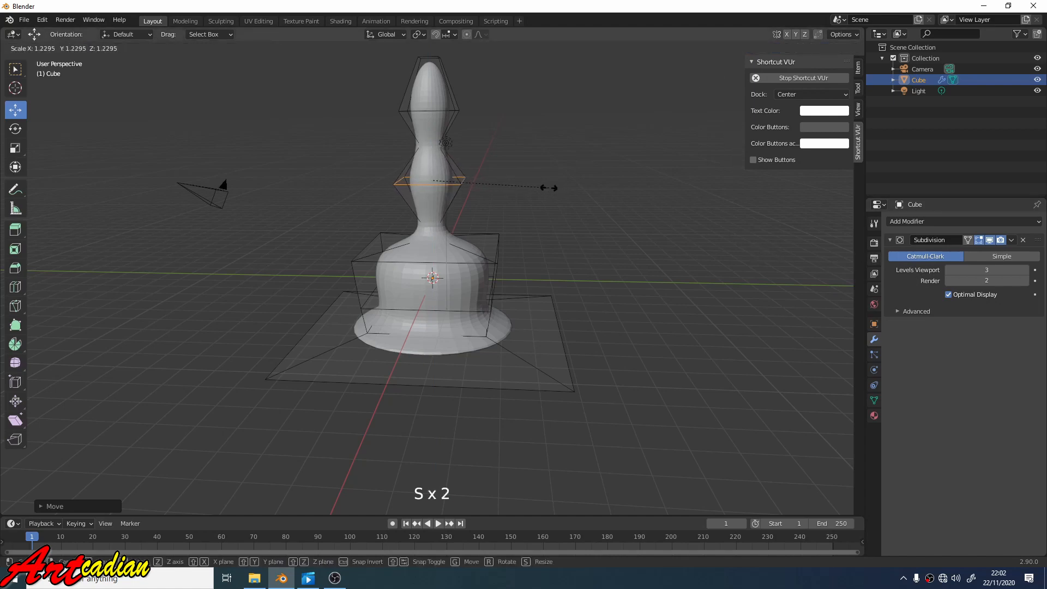
left_click(548, 188)
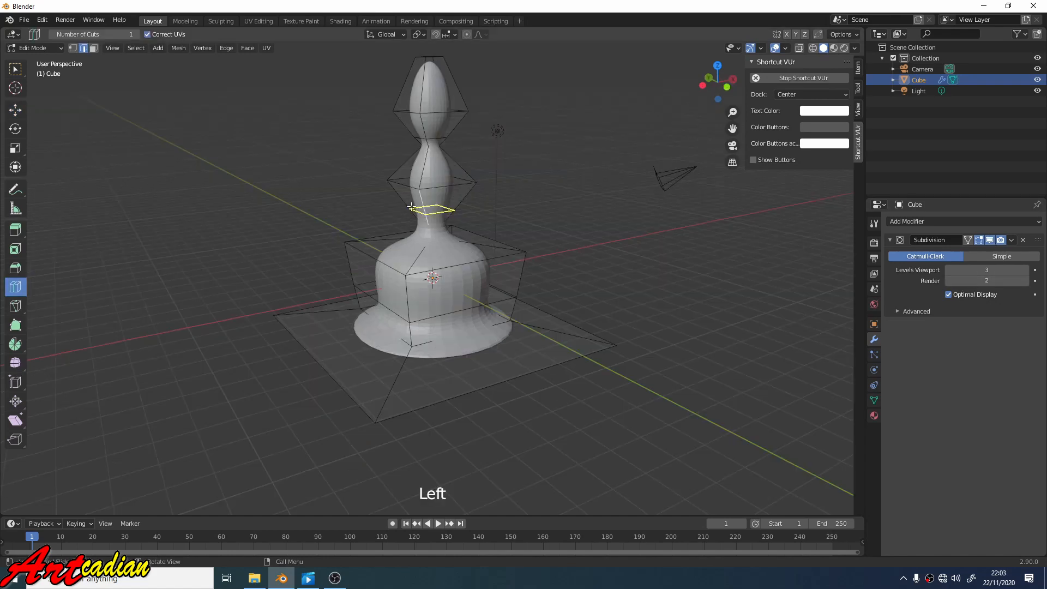
- Add a loop cut below the lower bulge, slide it down close to the neck, and return to the Move tool
left_click_drag(412, 208, 416, 218)
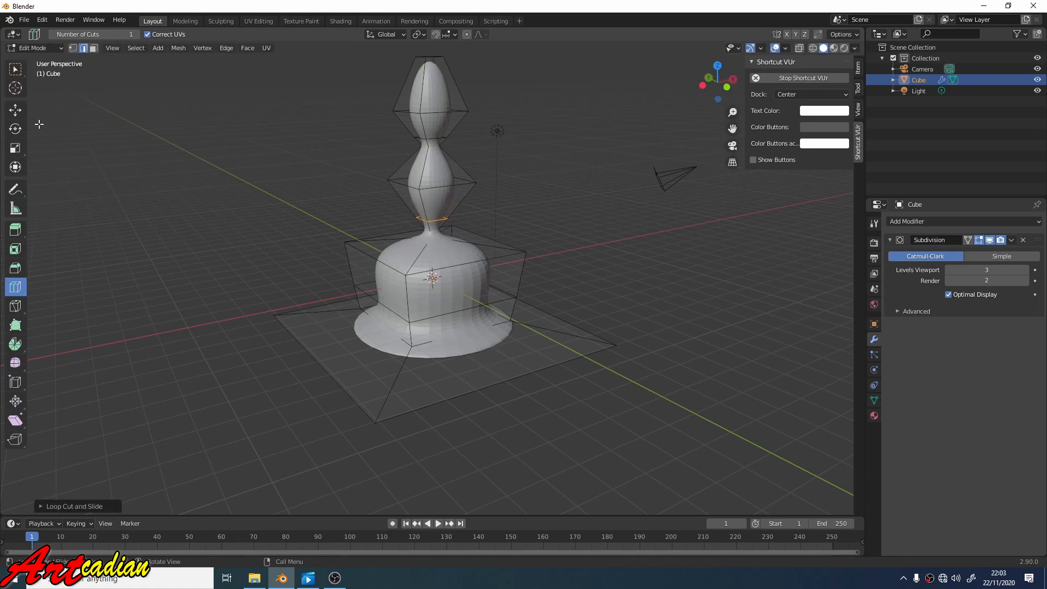
left_click(15, 109)
- Select the lower bulge's widest edge loop again and scale it inward to slim the bulge
left_click(454, 186)
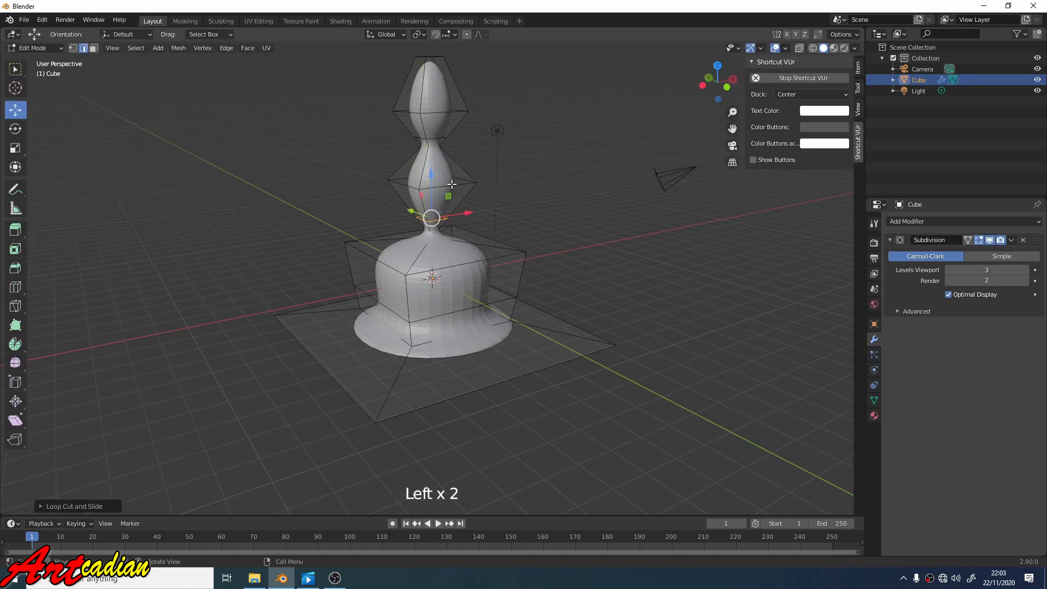
left_click(415, 186, "alt")
middle_click_drag(415, 186, 583, 180)
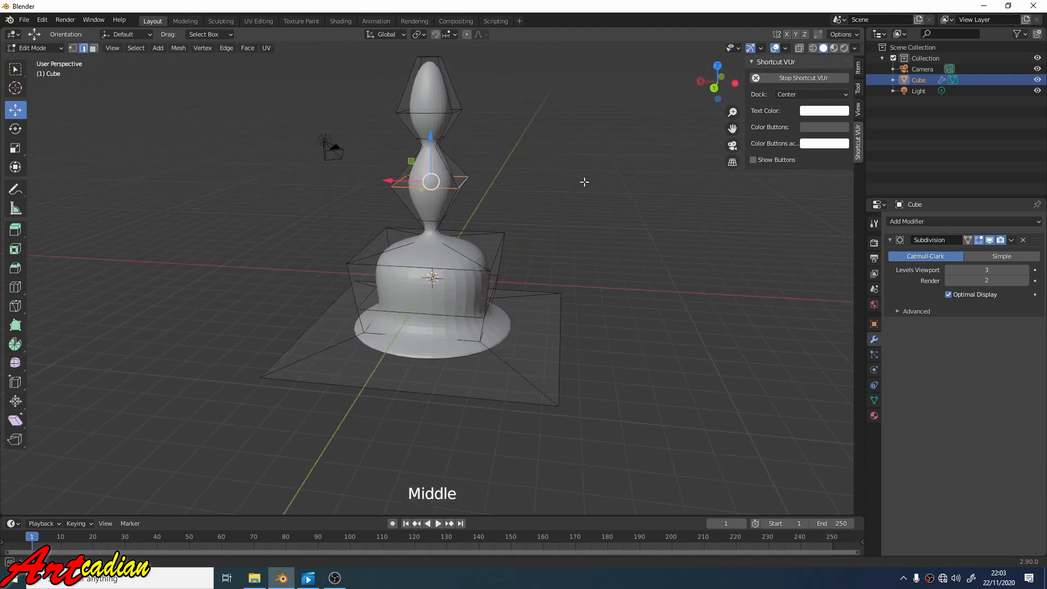
key("s")
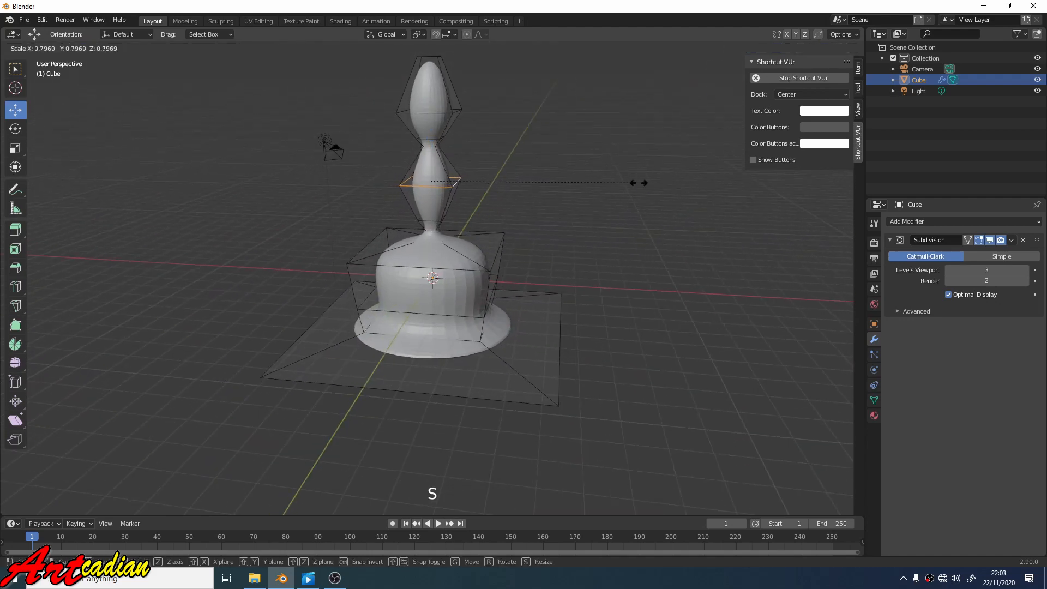
left_click(573, 186)
middle_click_drag(661, 203, 278, 211)
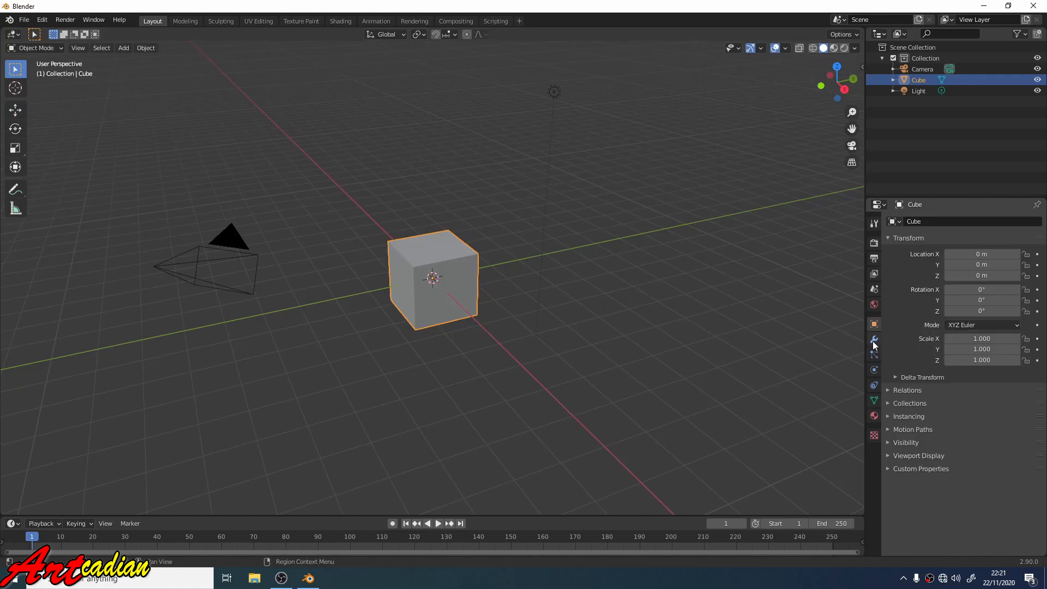
- In the new scene, add a Subdivision Surface modifier to the default cube with its viewport level set to 2
left_click(874, 339)
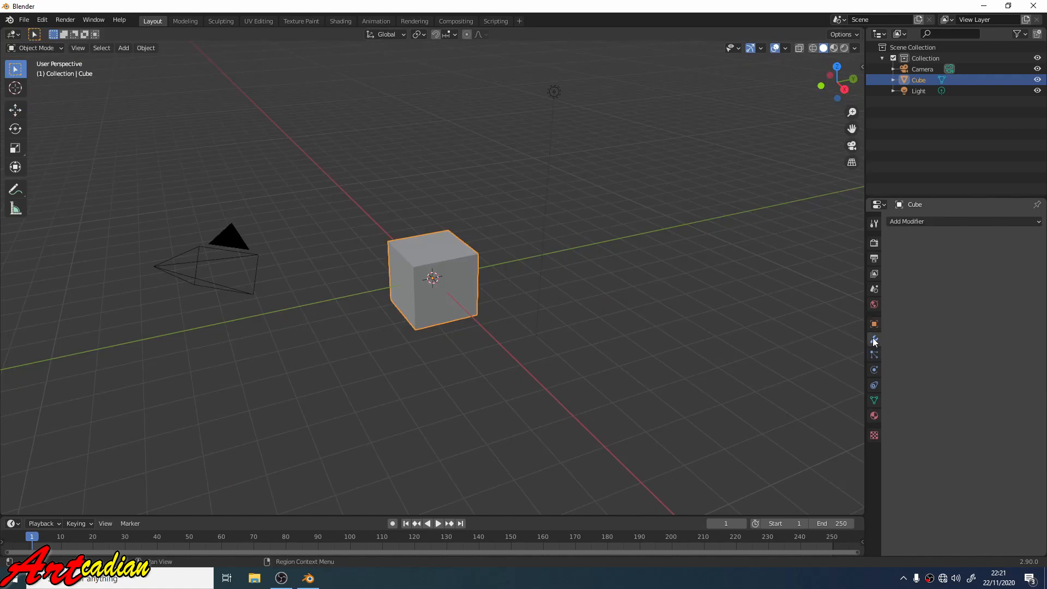
left_click(912, 221)
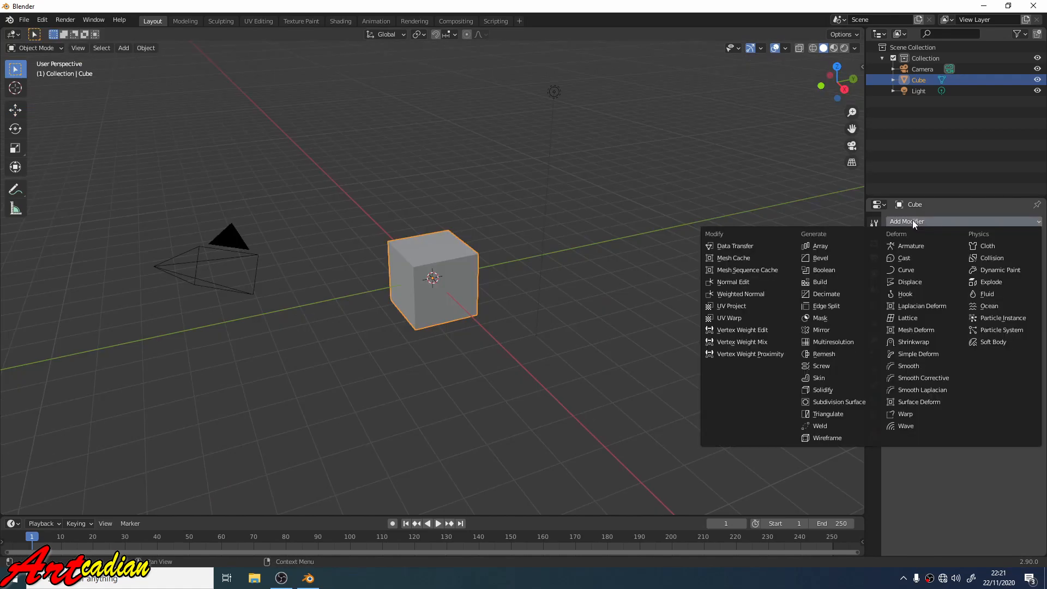
left_click(868, 401)
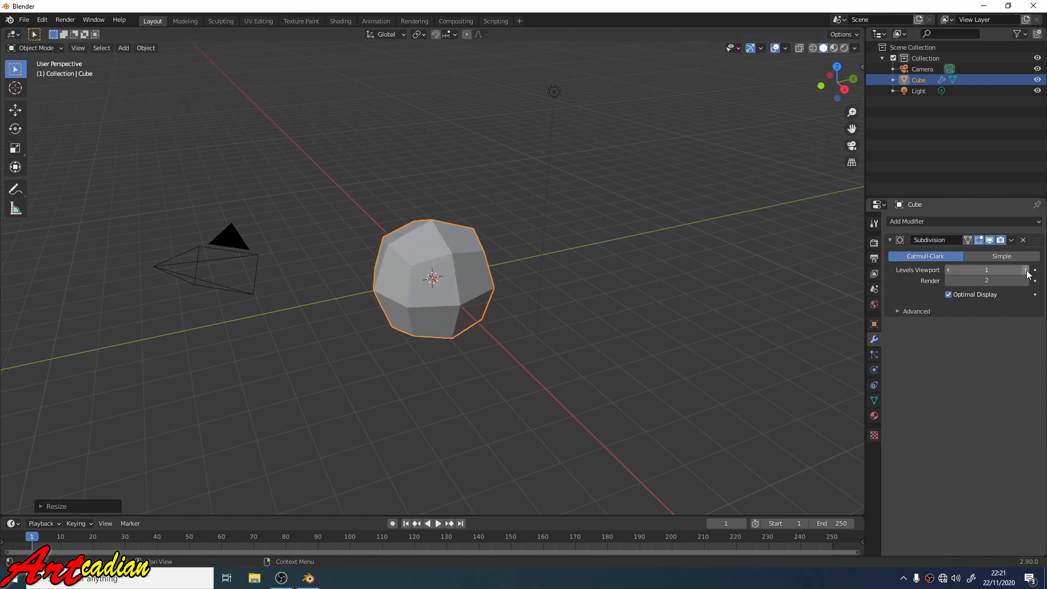
left_click(1026, 270)
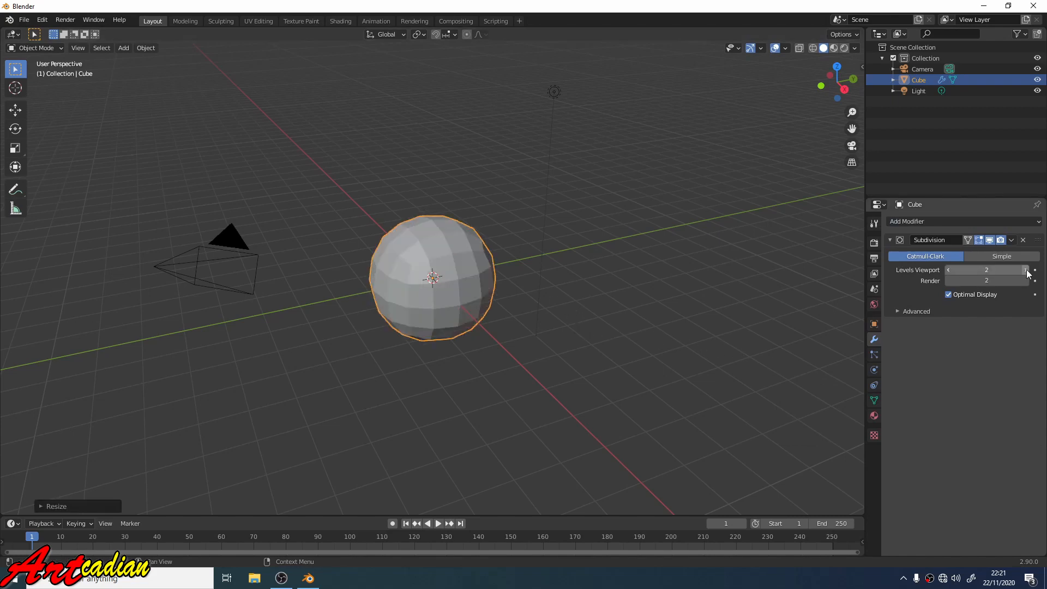
- Hide the Subdivision effect in the viewport and scale the enlarged cube along Z into a thin square slab
left_click(989, 240)
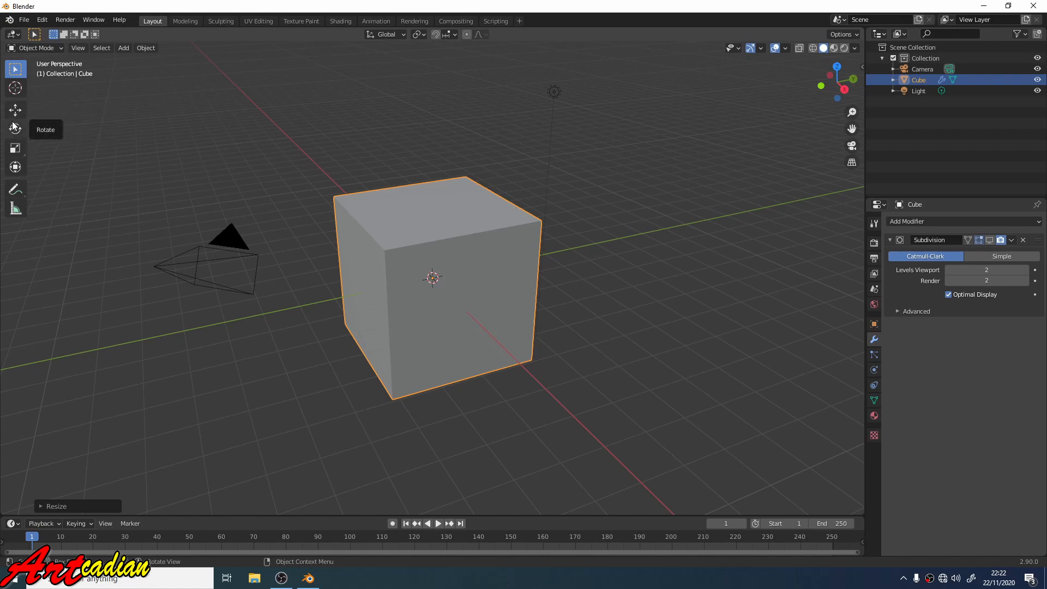
left_click(14, 148)
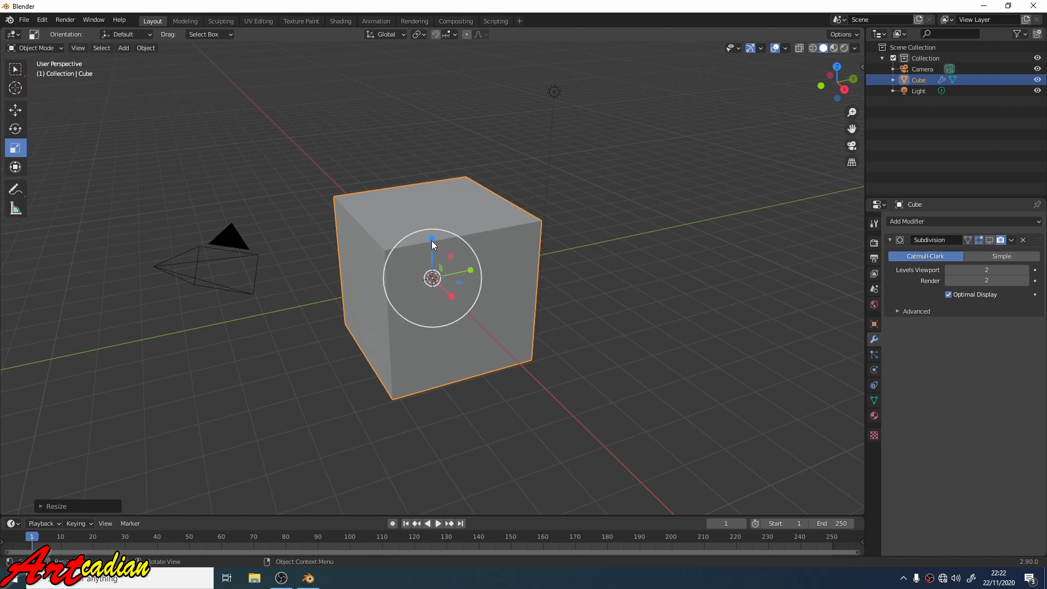
left_click_drag(433, 244, 434, 278)
- In Edit Mode with face selection, select only the slab's top face and extrude it upward by roughly the slab's own thickness
middle_click_drag(494, 185, 515, 202)
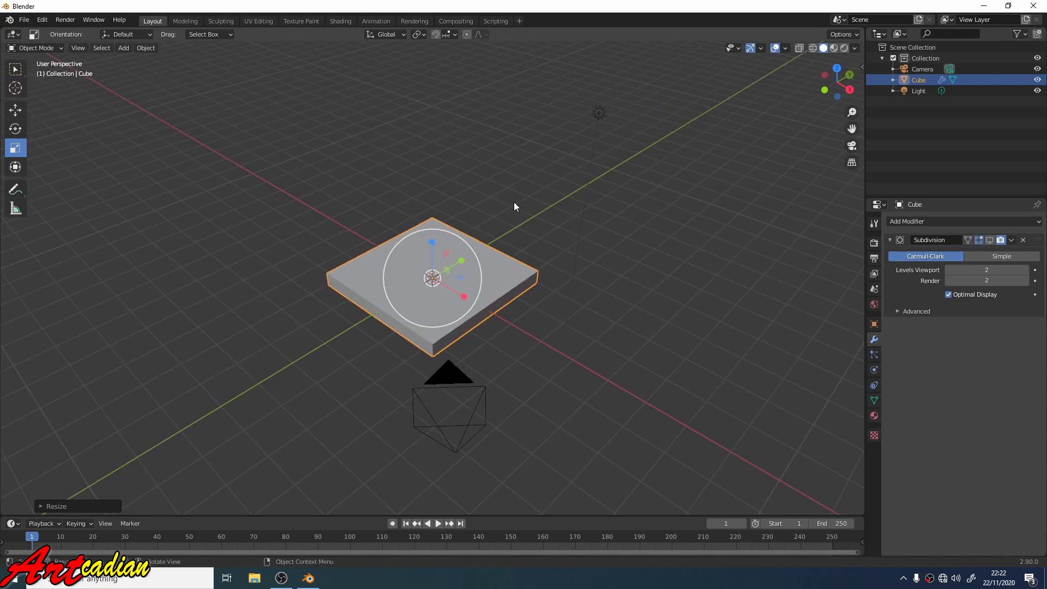
left_click(51, 47)
left_click(53, 72)
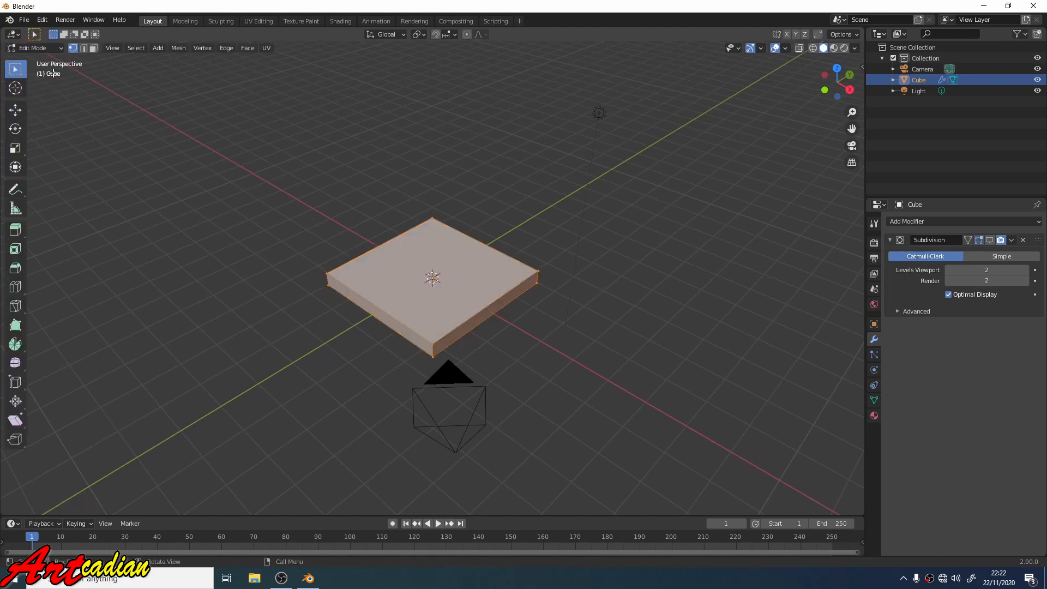
left_click(93, 48)
key("alt+a")
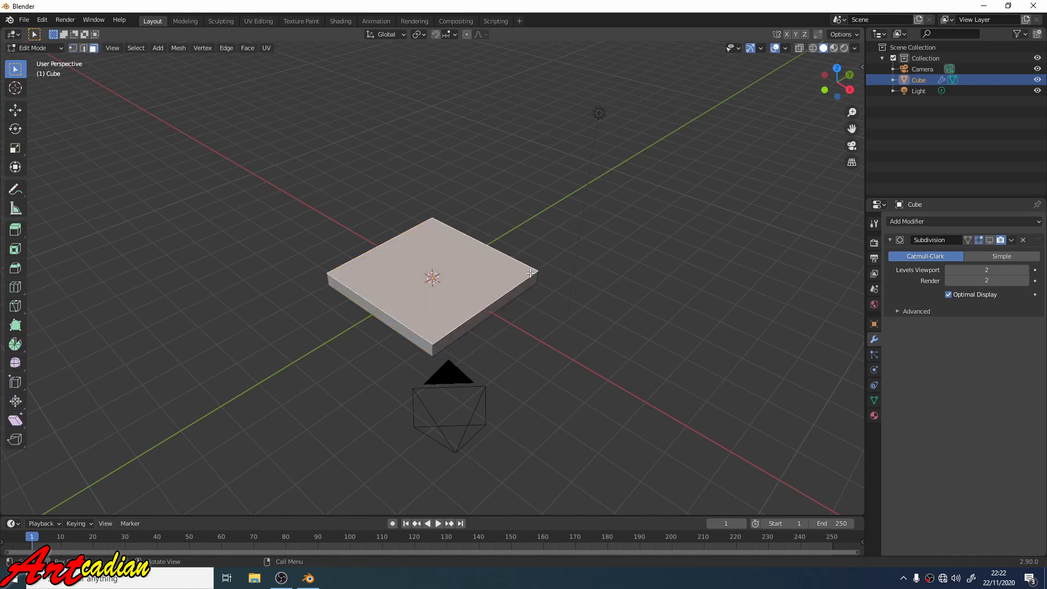
middle_click_drag(565, 211, 577, 192)
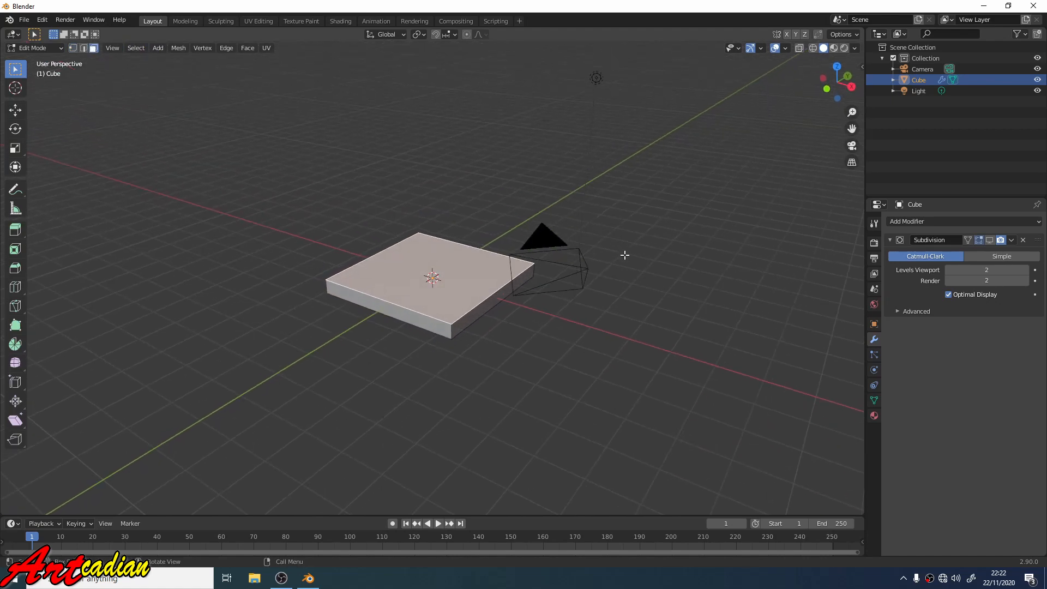
key("e")
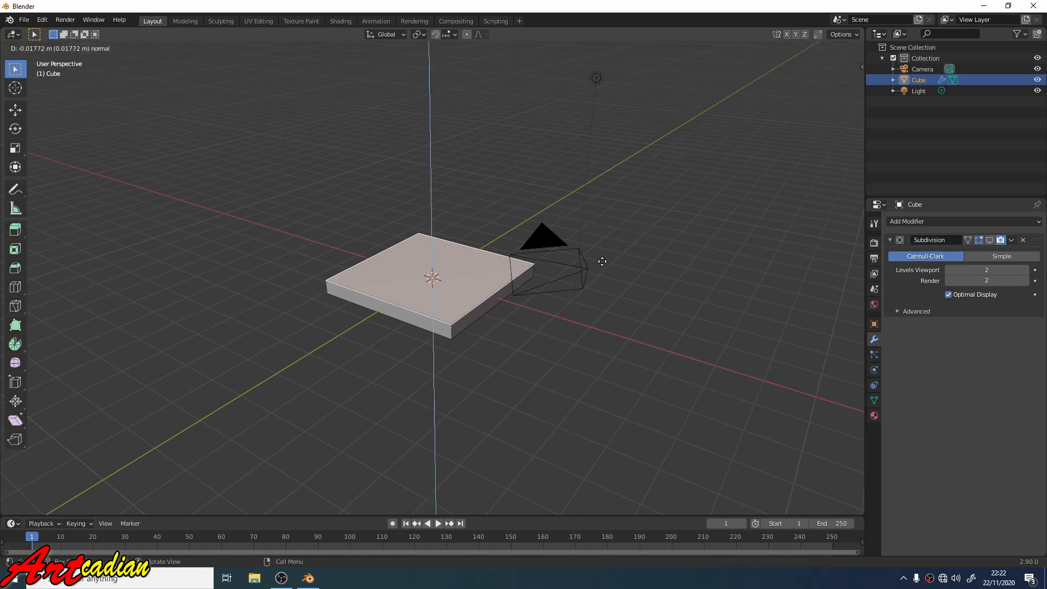
left_click(599, 239)
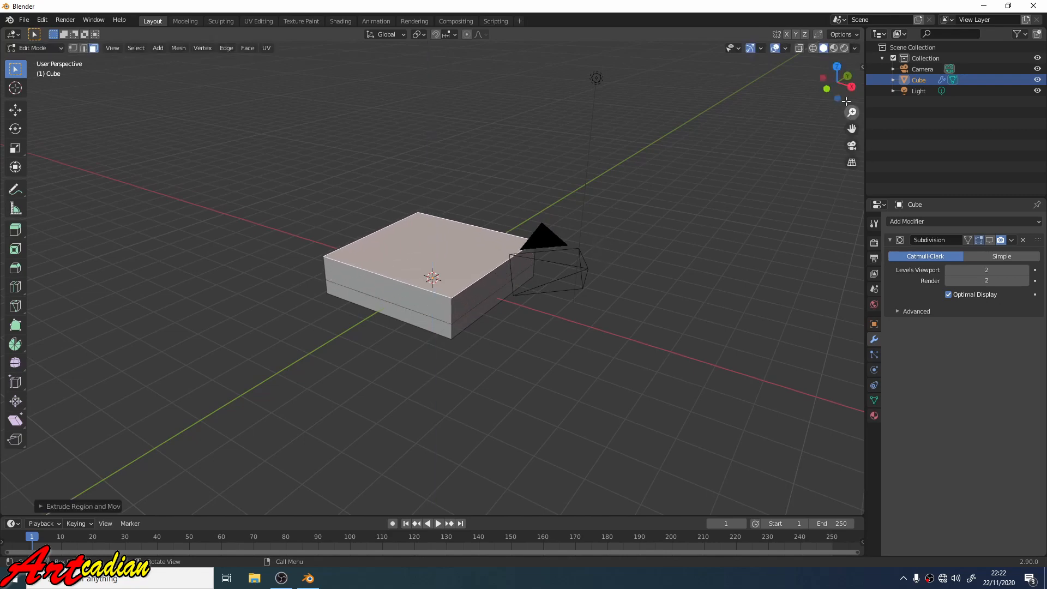
- Show the viewport sidebar and start the Shortcut VUr key display
left_click(862, 66)
left_click(800, 78)
middle_click_drag(457, 334, 495, 331)
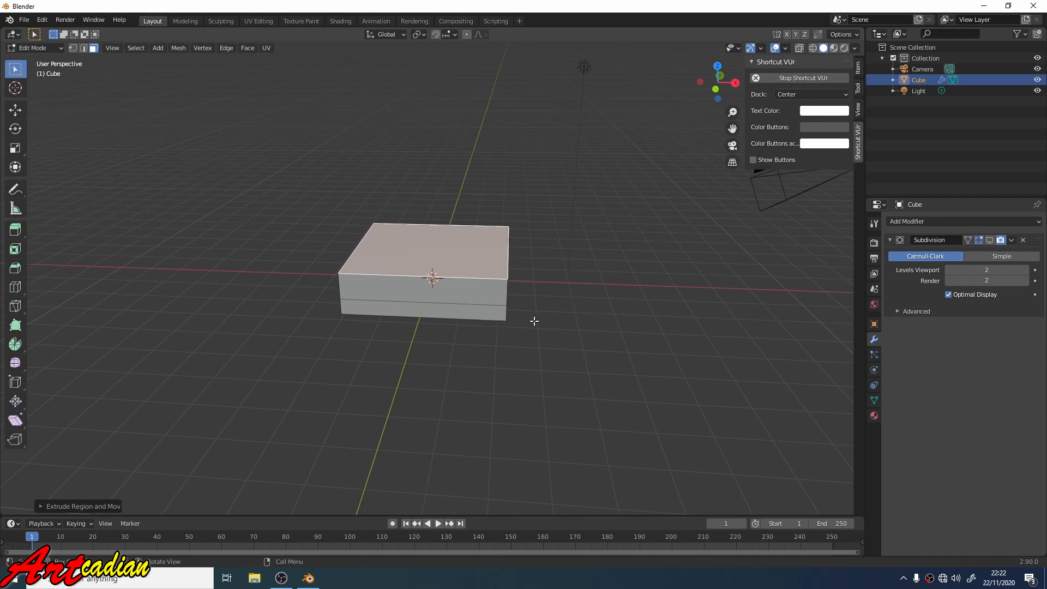
- Scale the slab's top face down to about a quarter of its size and extrude it upward into a square stem
key("s")
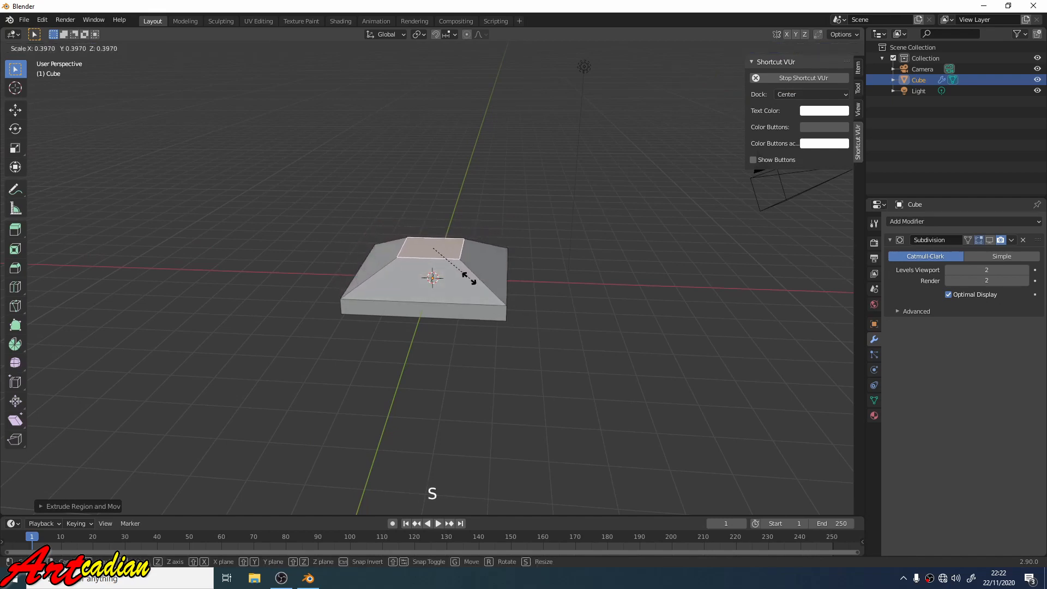
left_click(453, 267)
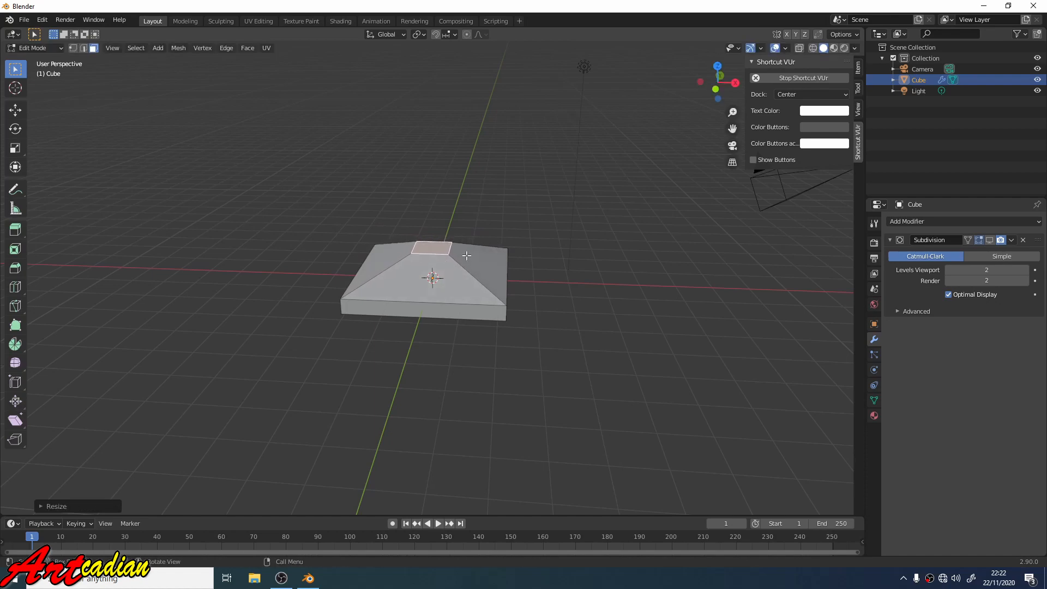
mouse_move(470, 240)
middle_mouse_down()
mouse_move(473, 220)
mouse_move(486, 230)
middle_mouse_up()
key("e")
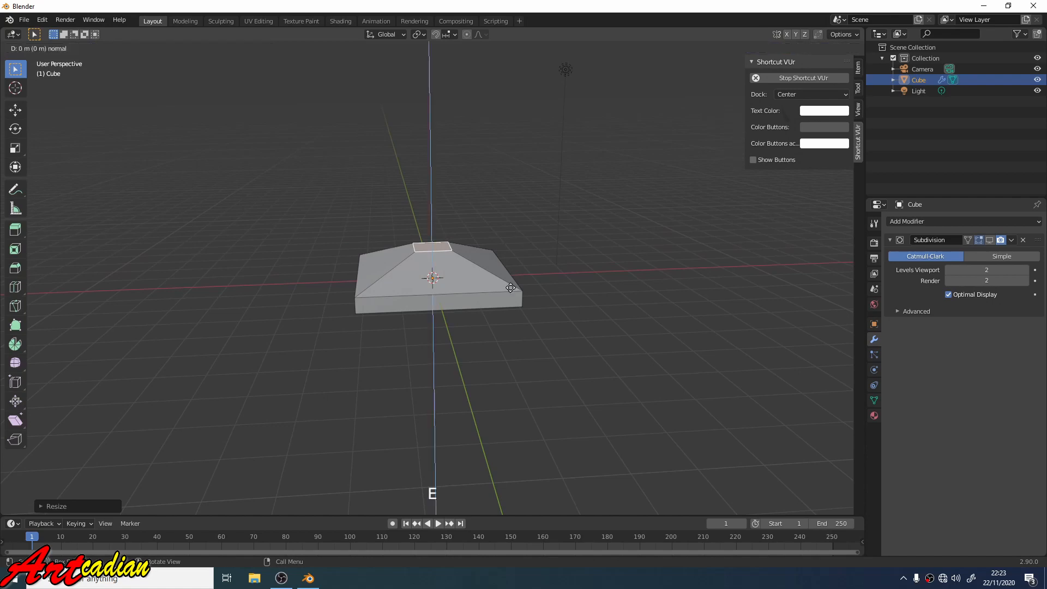
left_click(471, 219)
- Extrude the stem's top face up about 1 m and scale it by about 3.8 to flare outward
mouse_move(472, 219)
middle_mouse_down()
mouse_move(502, 215)
mouse_move(488, 208)
middle_mouse_up()
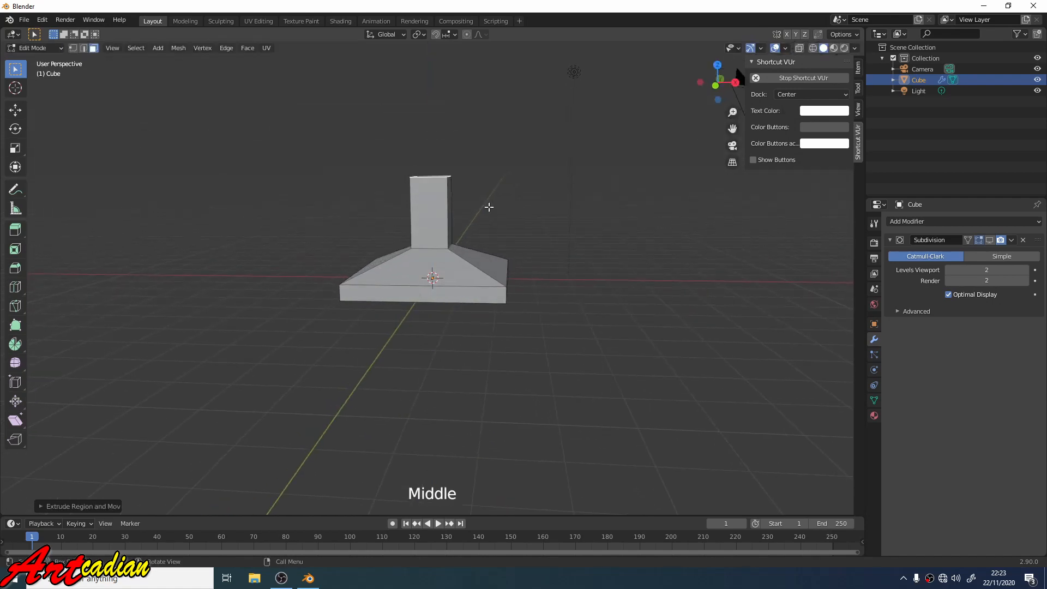
key("e")
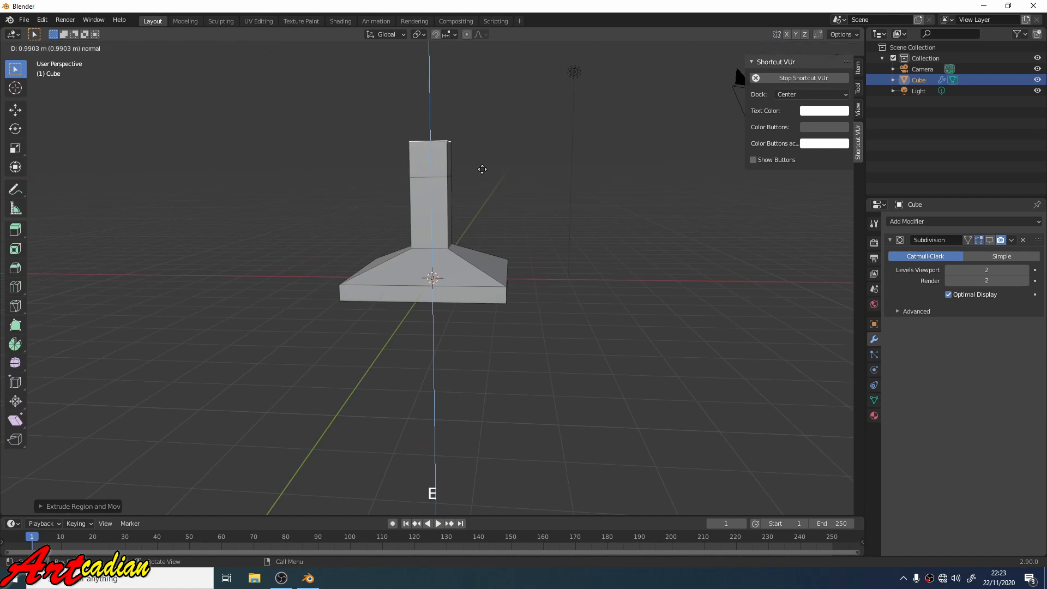
left_click(481, 169)
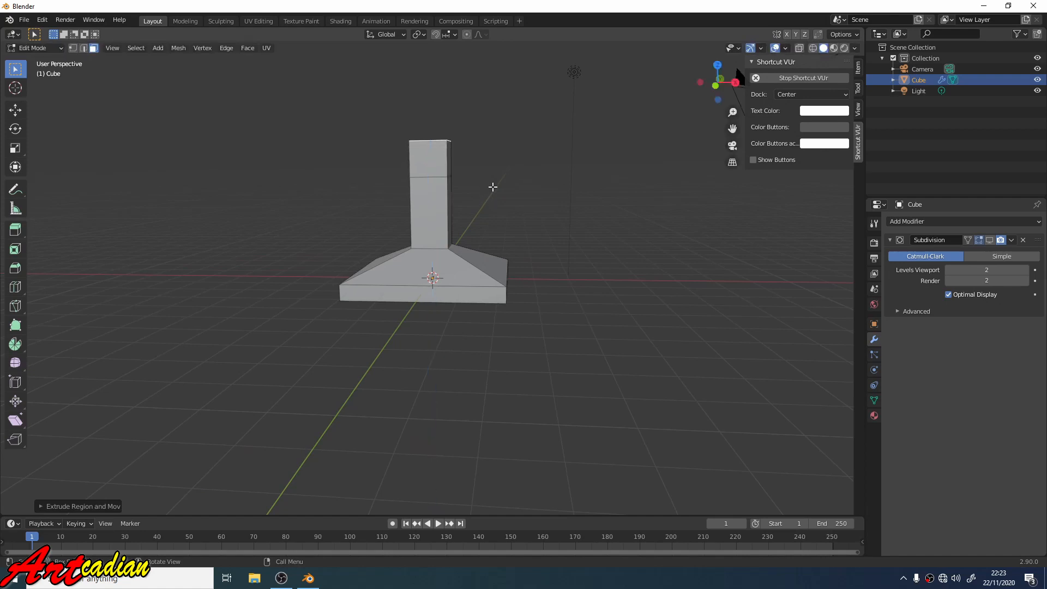
key("s")
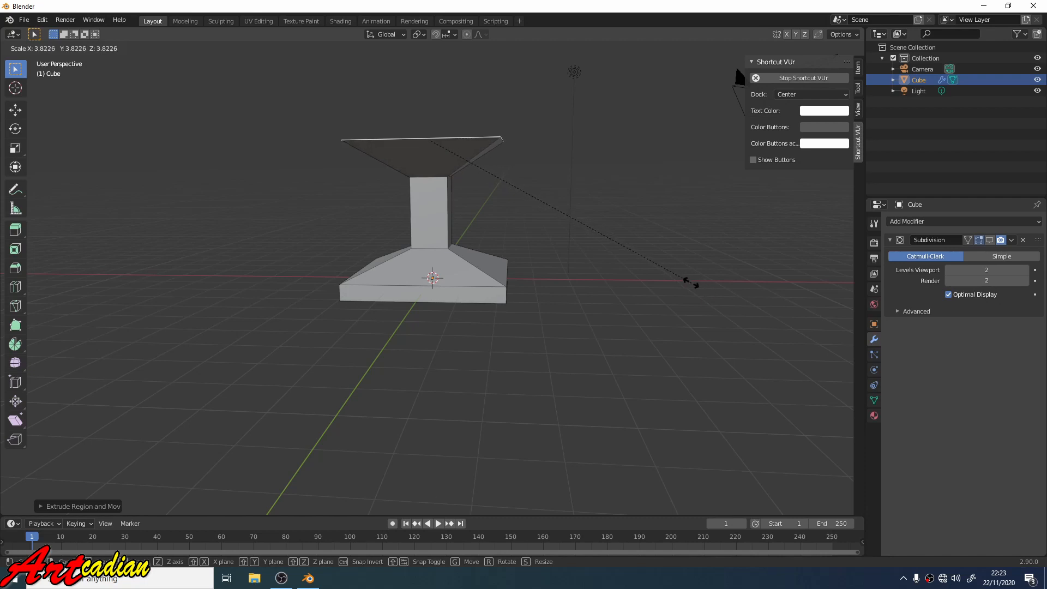
left_click(691, 282)
- Extrude the flared top face upward a little over 3 m to form the bowl's block, and briefly preview the Subdivision effect
middle_click_drag(624, 257, 627, 256, "alt")
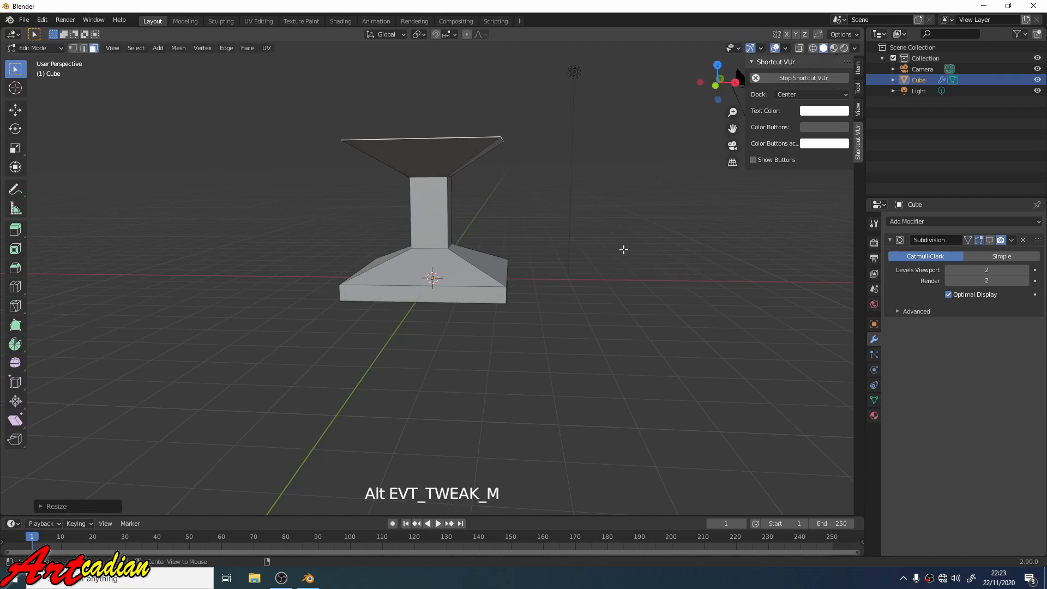
middle_click(623, 248)
middle_click_drag(574, 224, 577, 346)
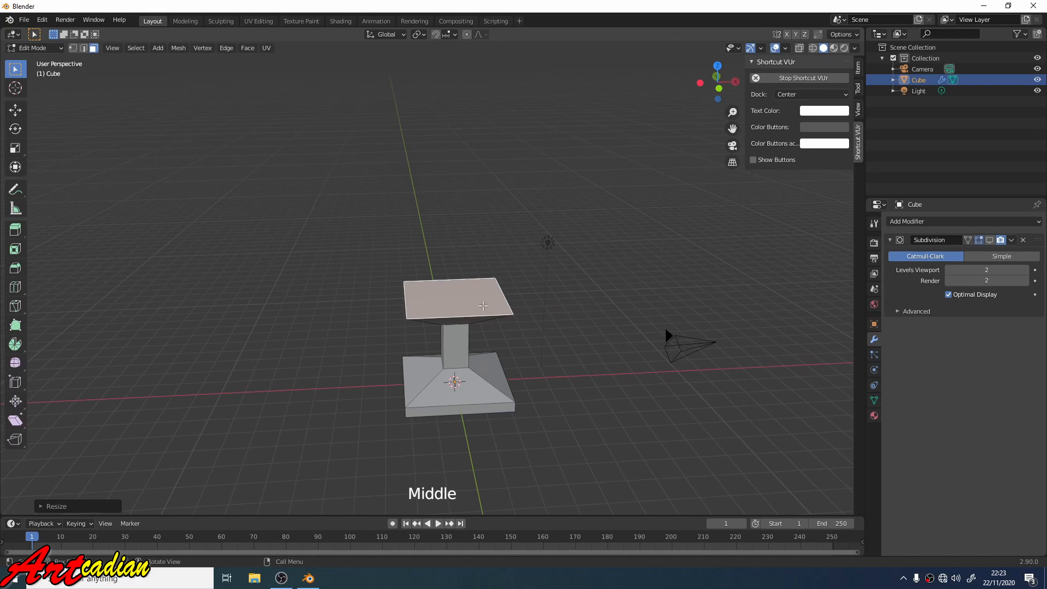
key("e")
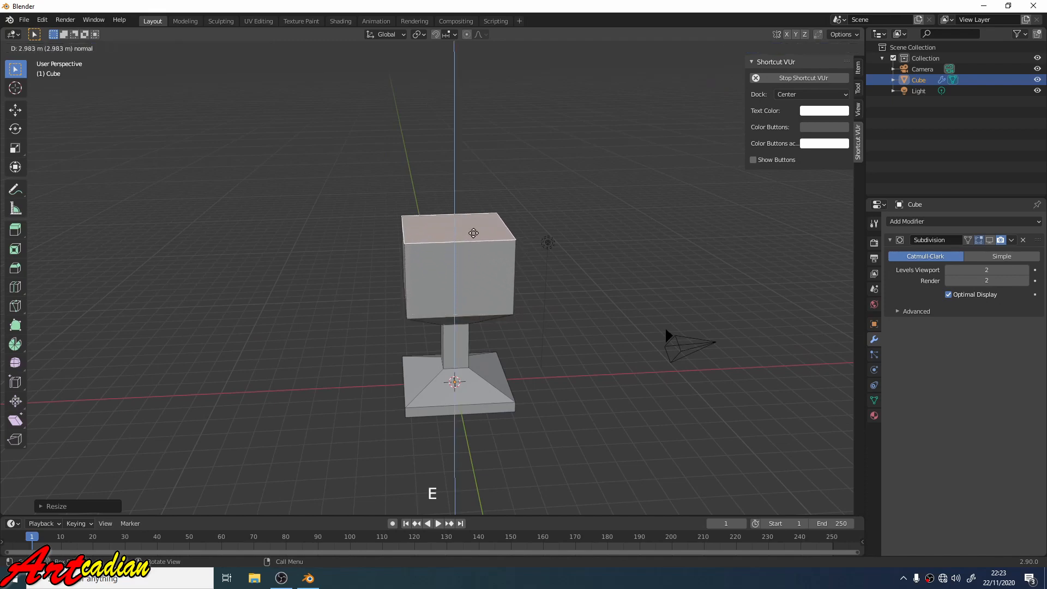
left_click(469, 224)
middle_click_drag(571, 223, 489, 259)
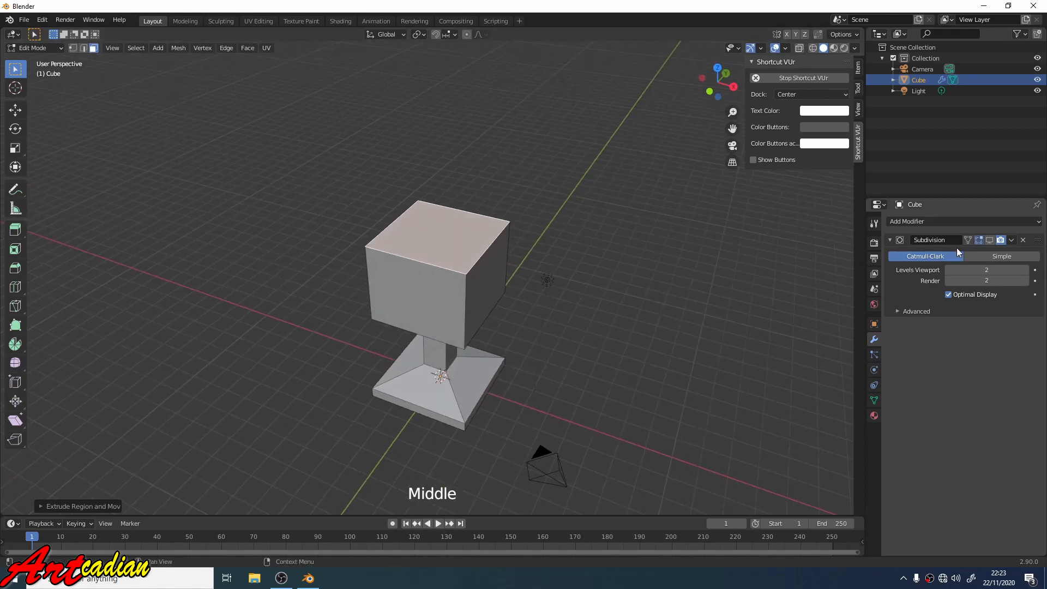
left_click(992, 241)
left_click(992, 241)
middle_click_drag(595, 245, 559, 247)
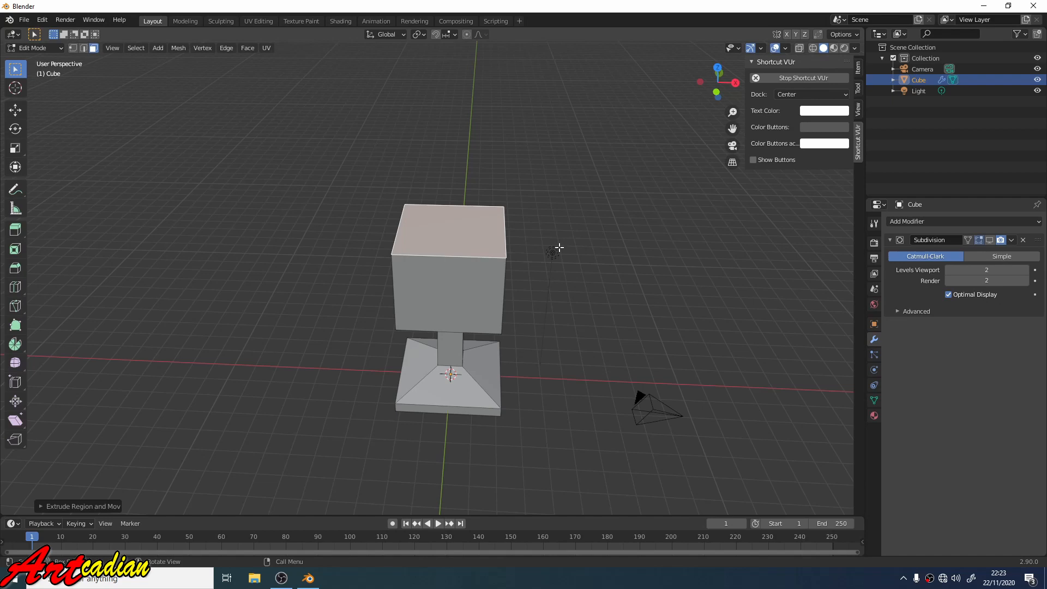
- Extrude the block's top face up about 0.33 m and scale it to about 0.8 to form a bevelled rim
key("e")
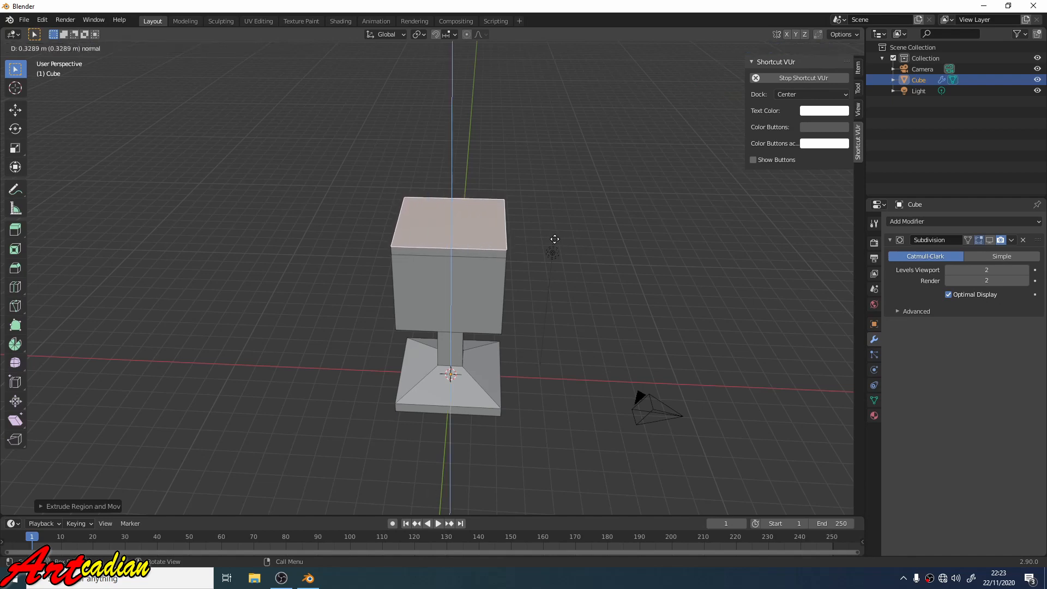
left_click(553, 237)
key("s")
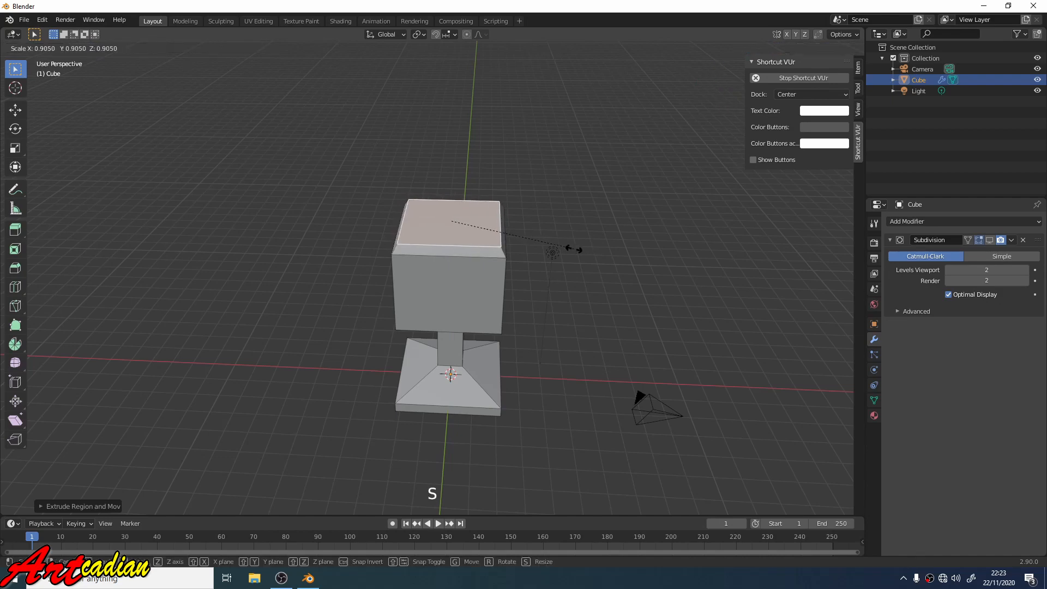
left_click(563, 249)
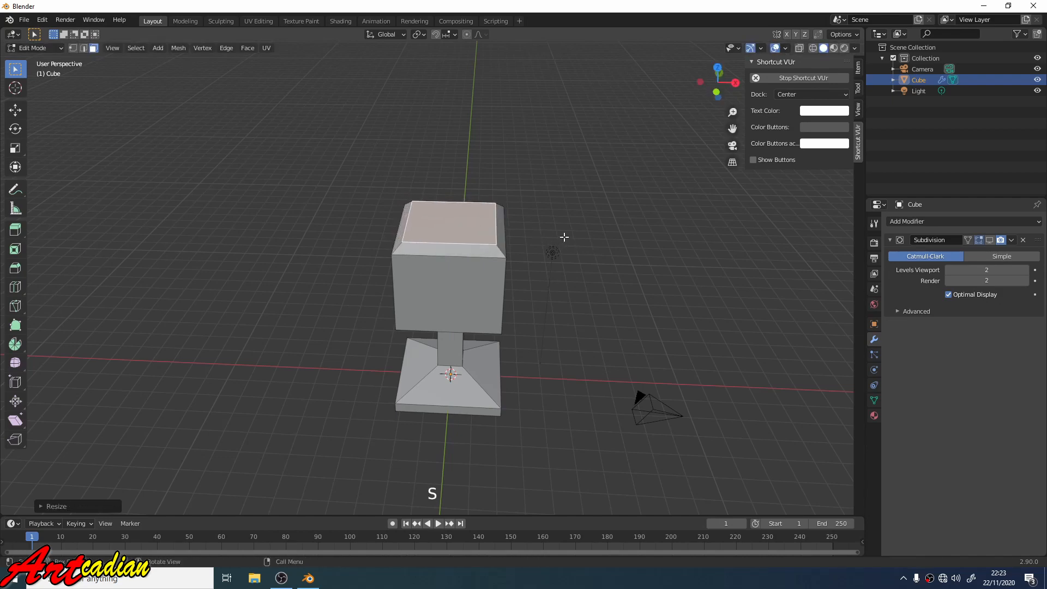
- Extrude the rim's top face down into the block to hollow out the bowl
key("e")
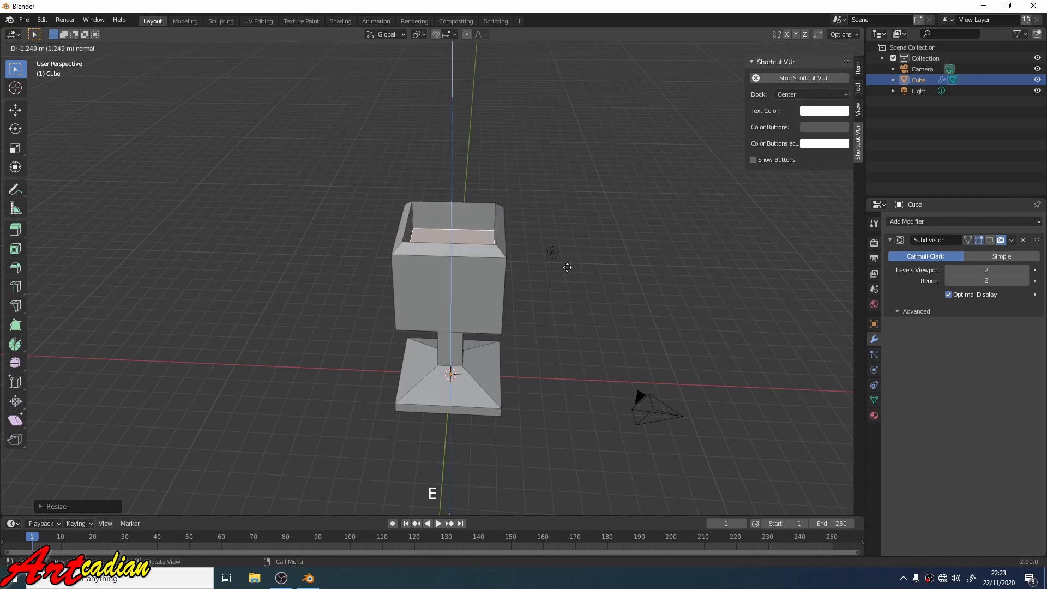
left_click(556, 286)
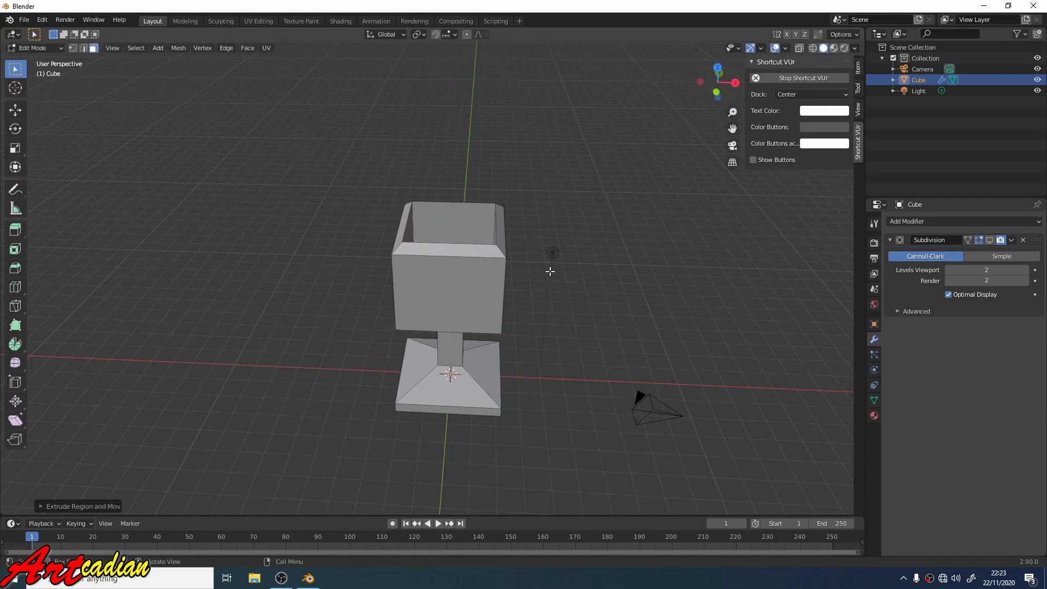
middle_click_drag(551, 271, 463, 303)
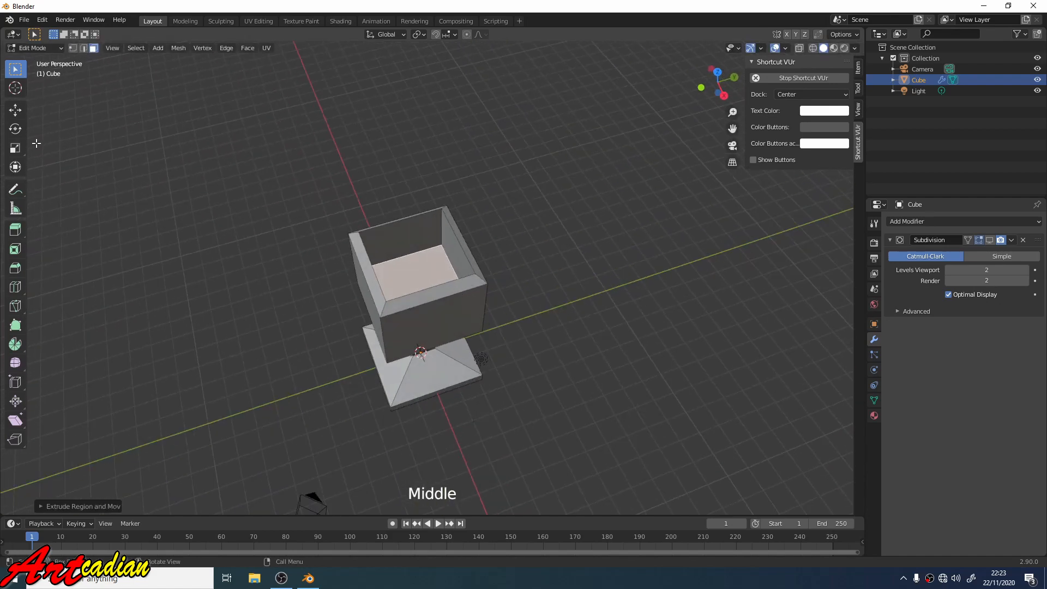
- Use the Move tool to lower the bowl's inner floor along Z
left_click(15, 109)
middle_click_drag(215, 227, 442, 244)
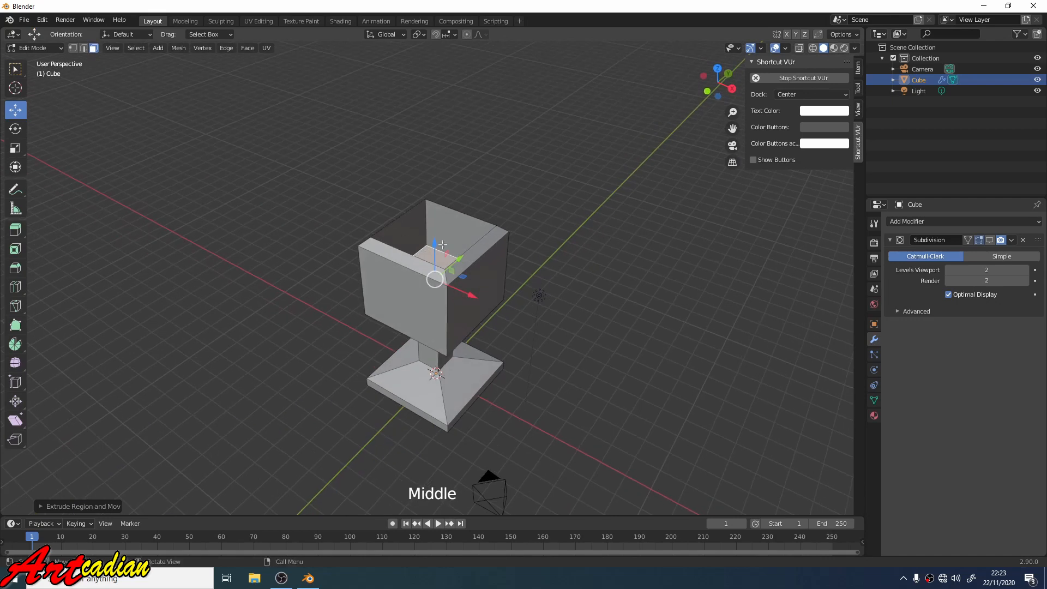
left_click_drag(435, 243, 437, 252)
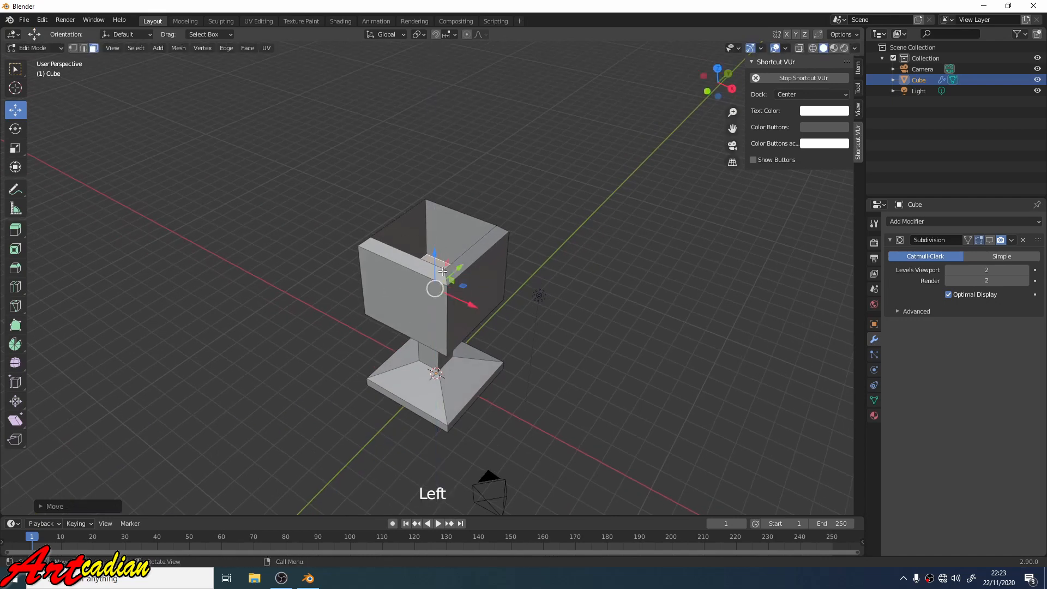
- In wireframe shading, lower the inner floor further along Z and extrude it down about 0.5 m
middle_click_drag(442, 271, 393, 286)
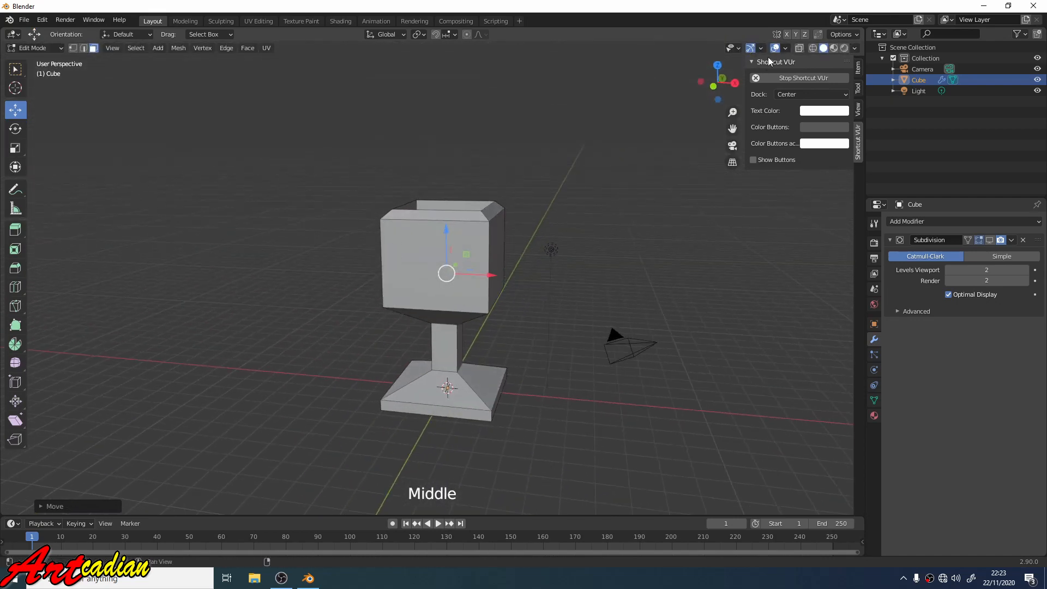
left_click(813, 48)
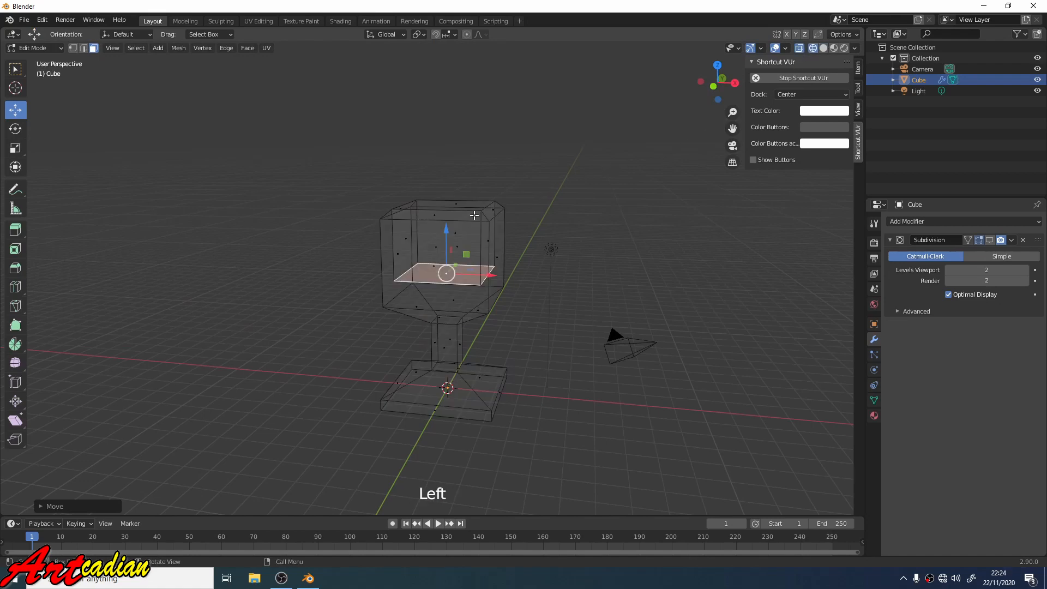
left_click_drag(448, 231, 467, 241)
middle_click_drag(467, 241, 480, 230)
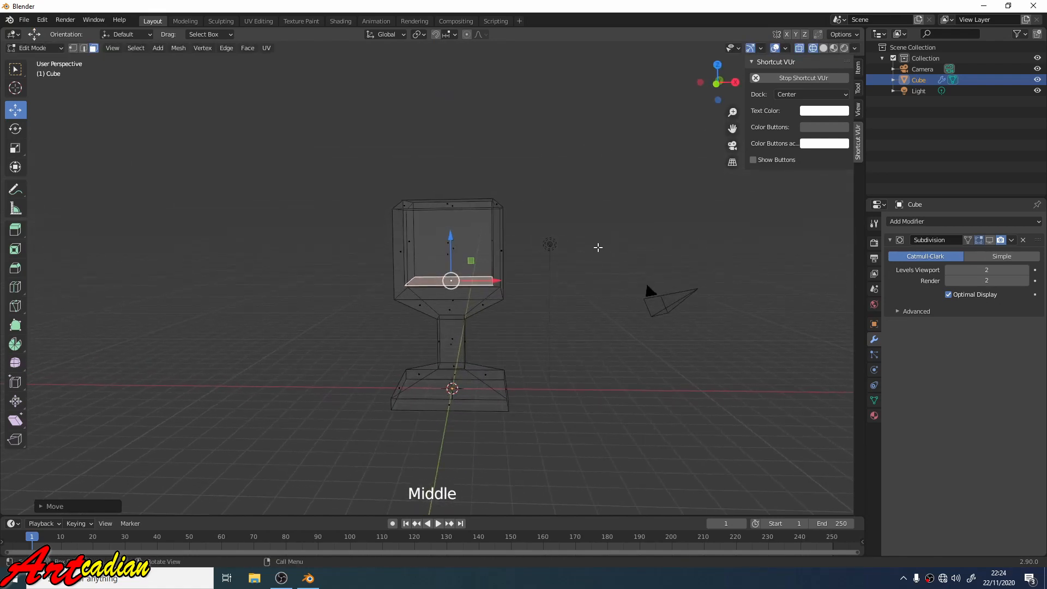
key("e")
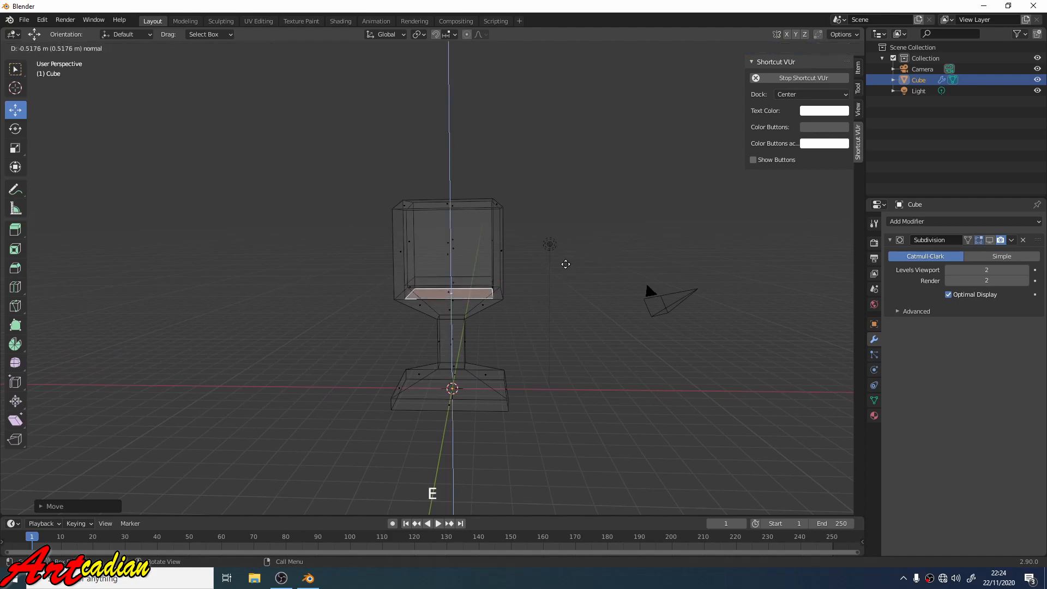
left_click(567, 265)
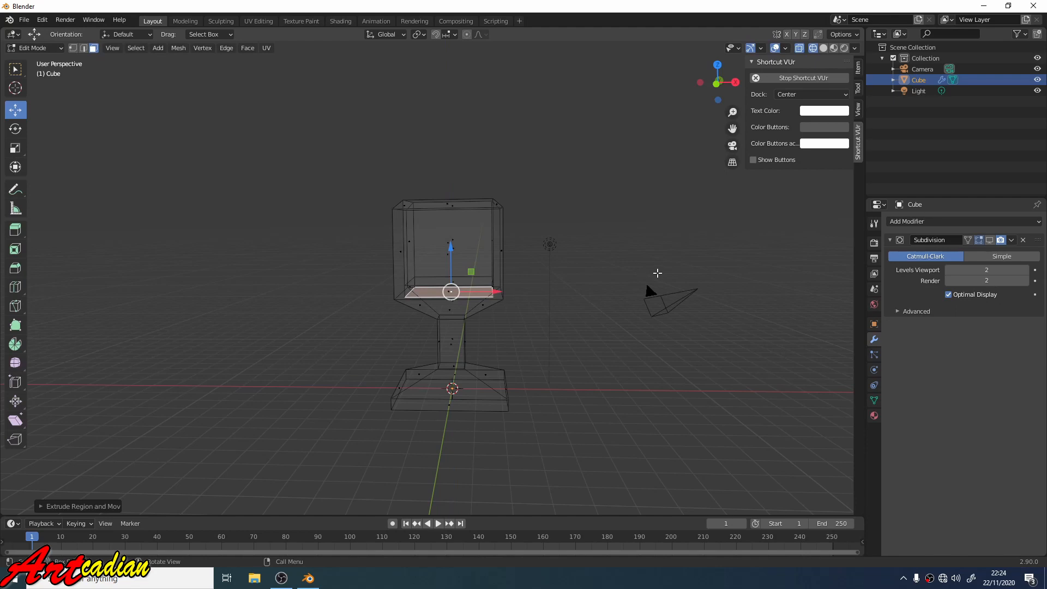
- Scale the extruded inner floor face to about 0.6 and move it slightly lower along Z
scroll(621, 290, "up", 2)
middle_click_drag(615, 288, 605, 304)
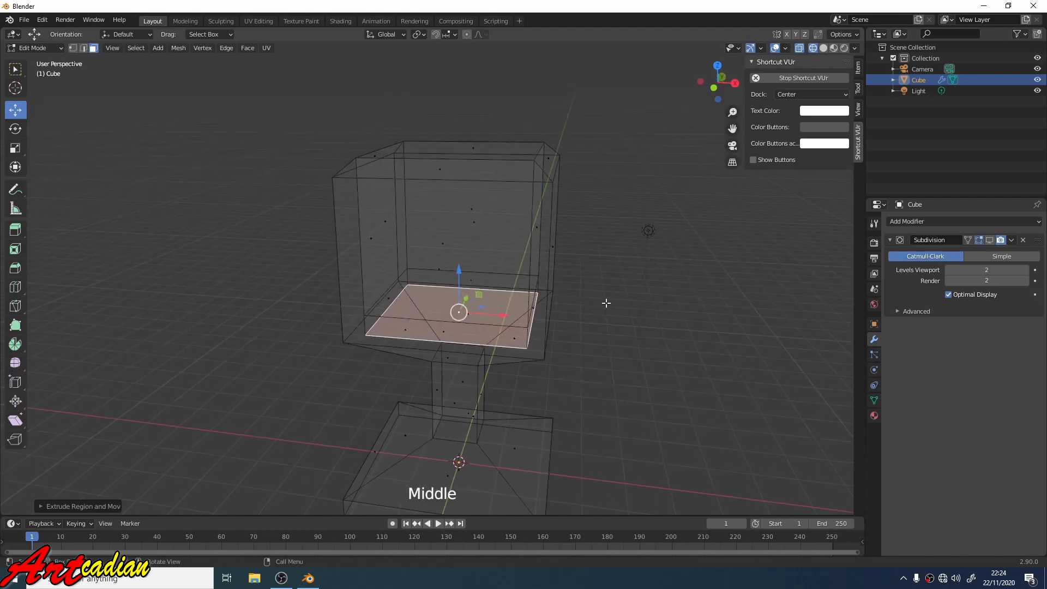
key("s")
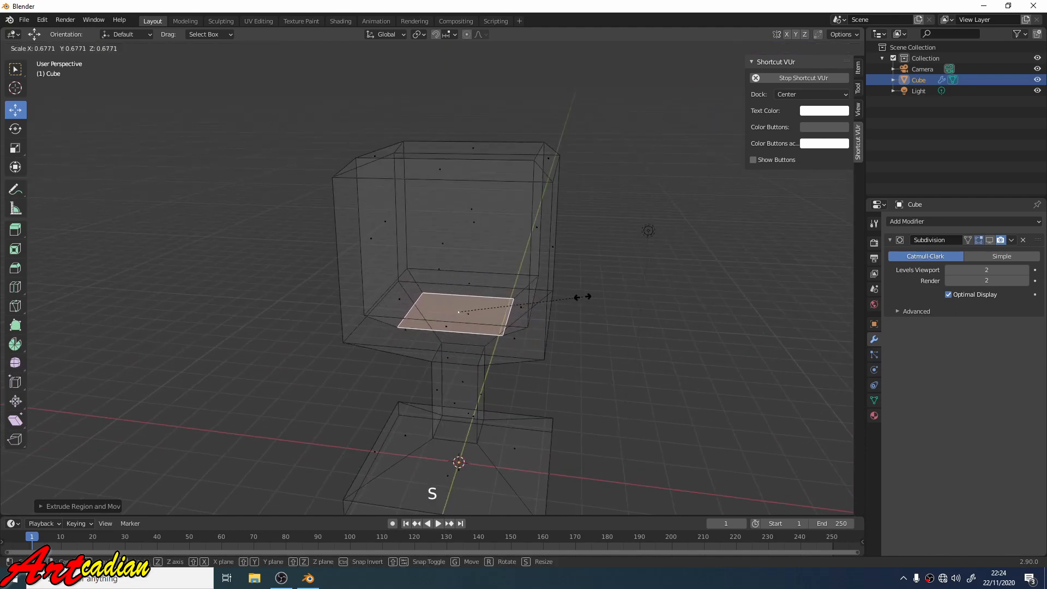
left_click(567, 296)
middle_click_drag(566, 293, 487, 266)
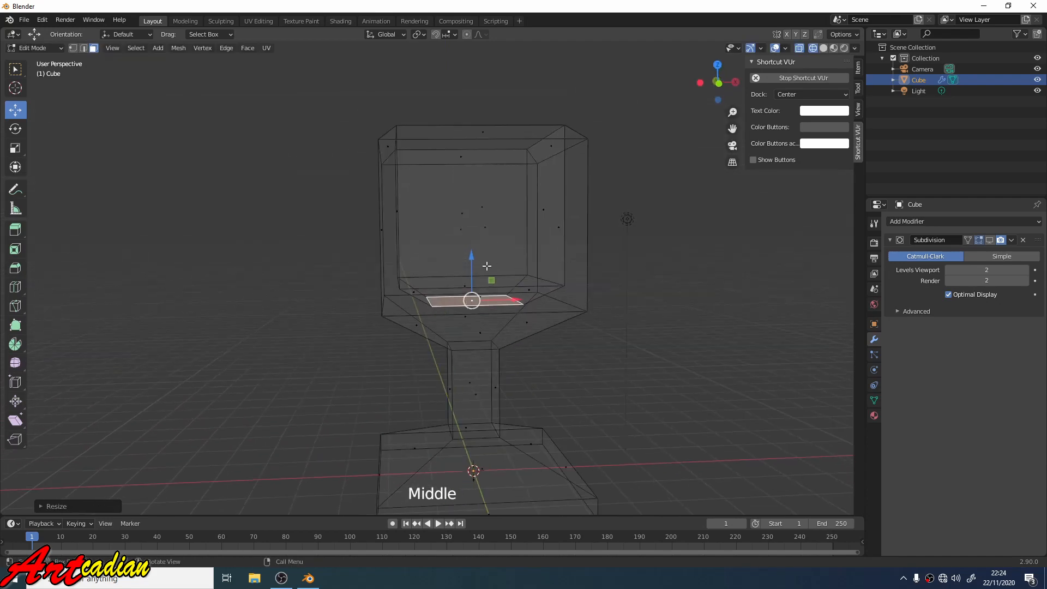
left_click_drag(472, 258, 475, 274)
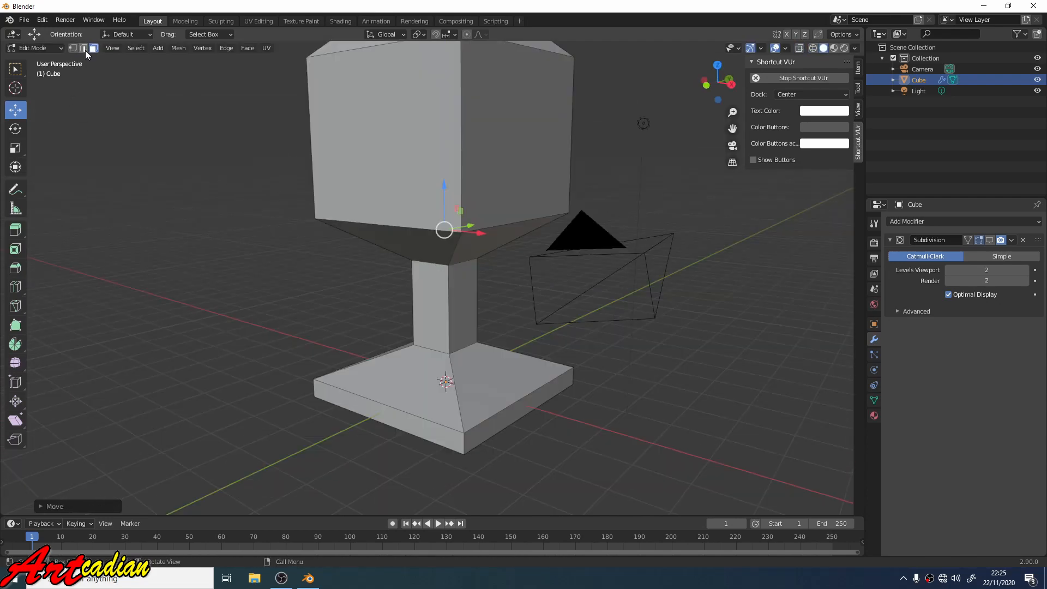
- With edge selection and the Subdivision effect shown in the viewport, scale the edge loop at the stem's top to about 0.2
left_click(85, 51)
left_click(458, 267, "alt")
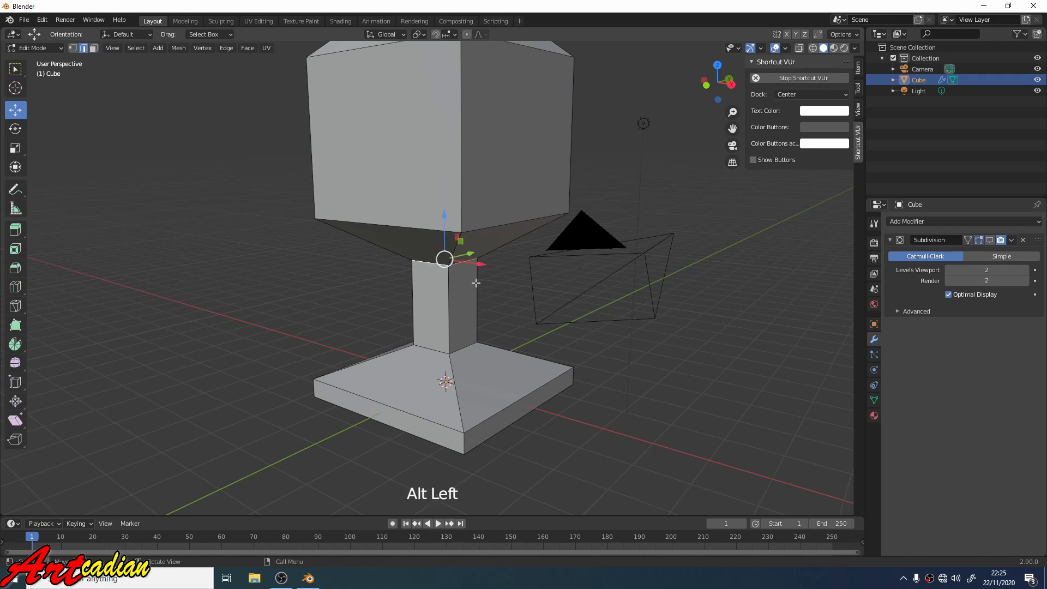
mouse_move(476, 283)
middle_mouse_down()
mouse_move(231, 283)
mouse_move(475, 261)
mouse_move(487, 274)
middle_mouse_up()
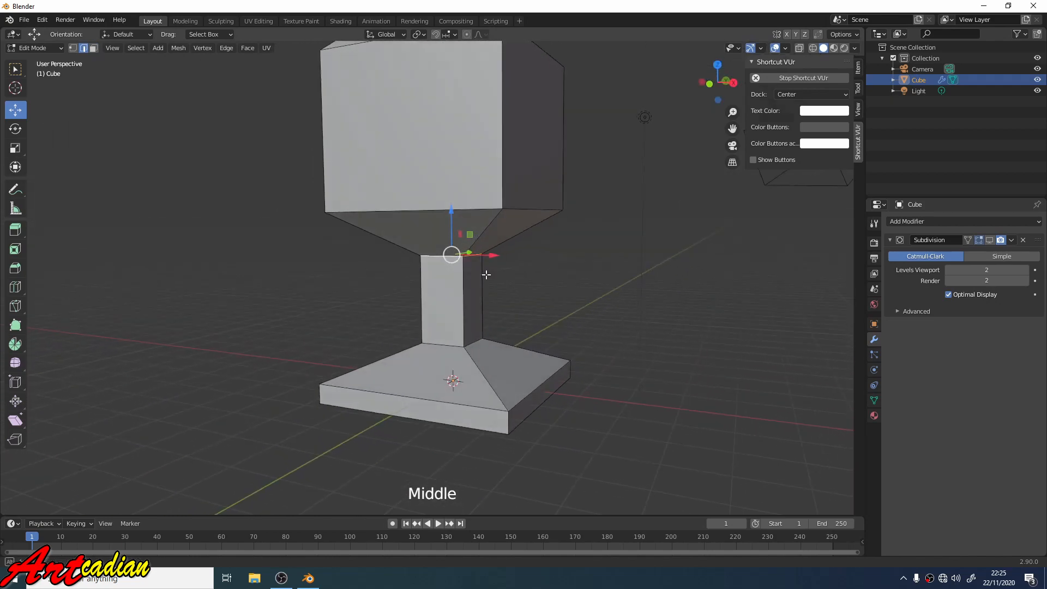
left_click(990, 240)
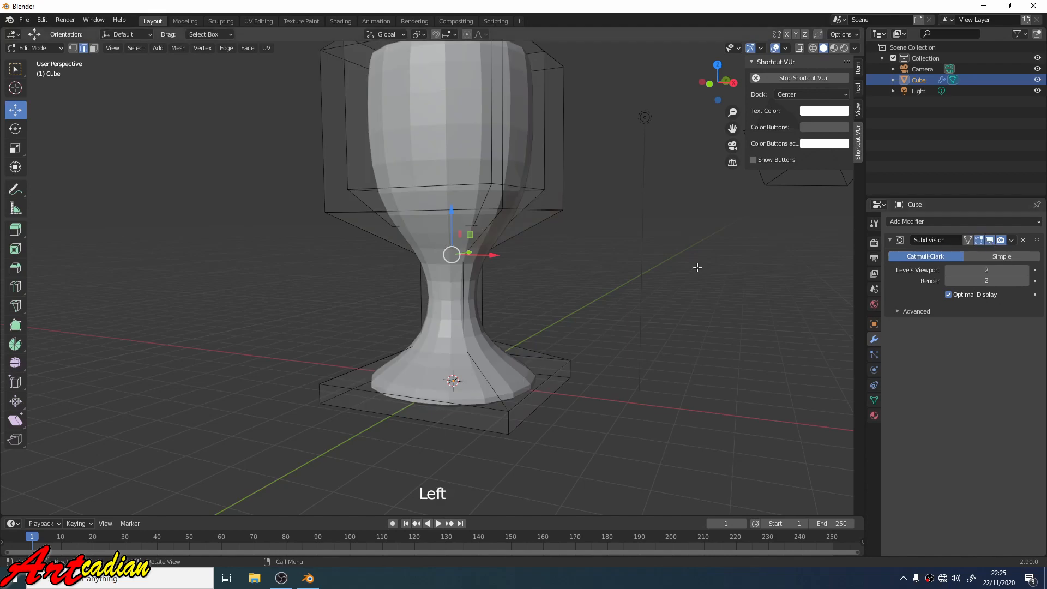
middle_click_drag(696, 266, 695, 271)
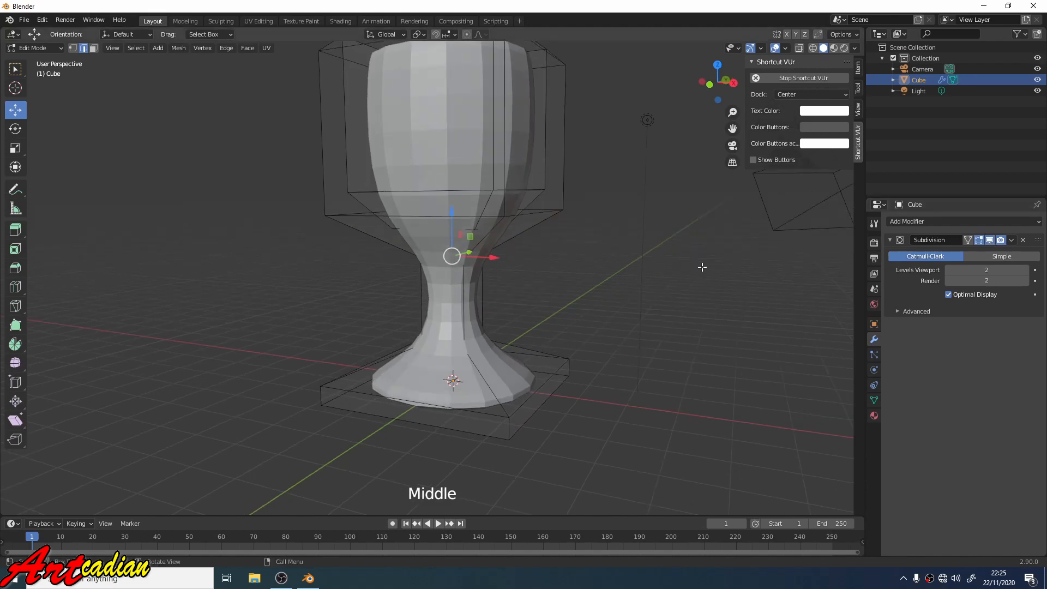
key("s")
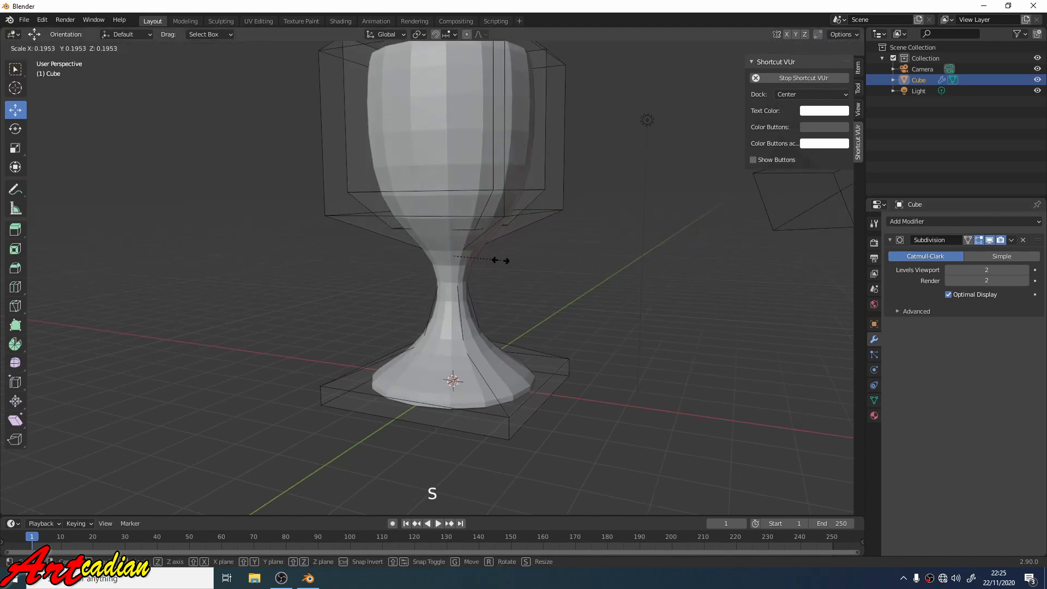
left_click(500, 261)
- Add a loop cut around the stem, slide it down towards the base and scale it to about 0.48
middle_click_drag(595, 285, 542, 284)
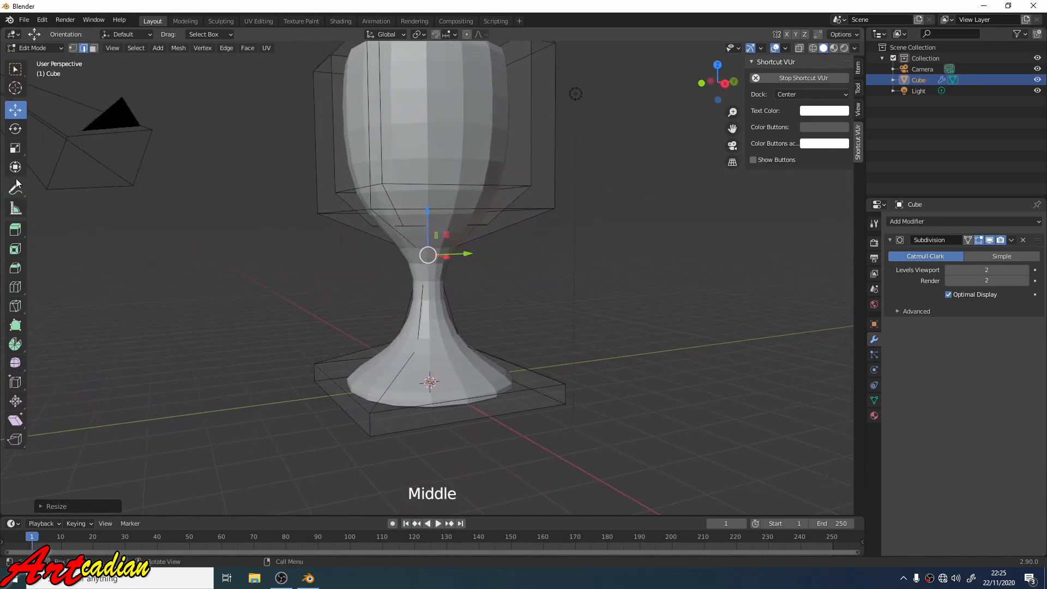
left_click(16, 288)
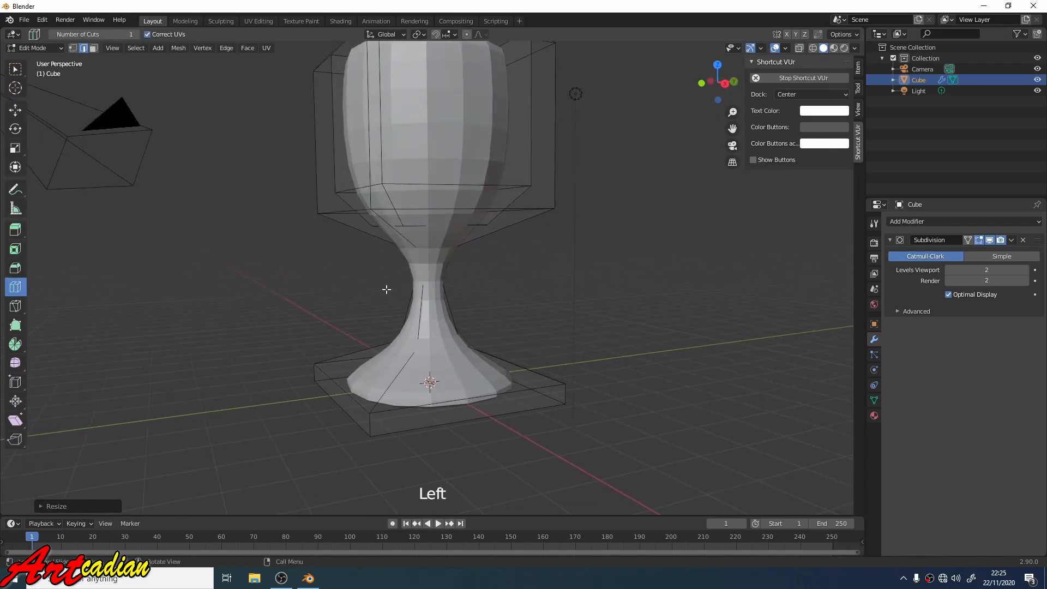
left_click_drag(415, 293, 415, 323)
key("s")
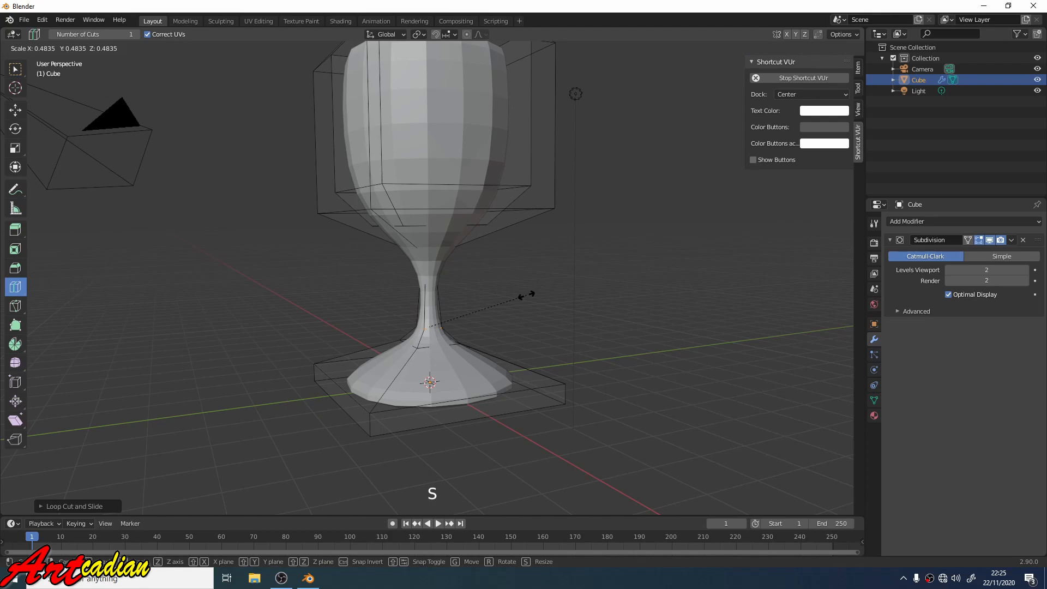
left_click(526, 295)
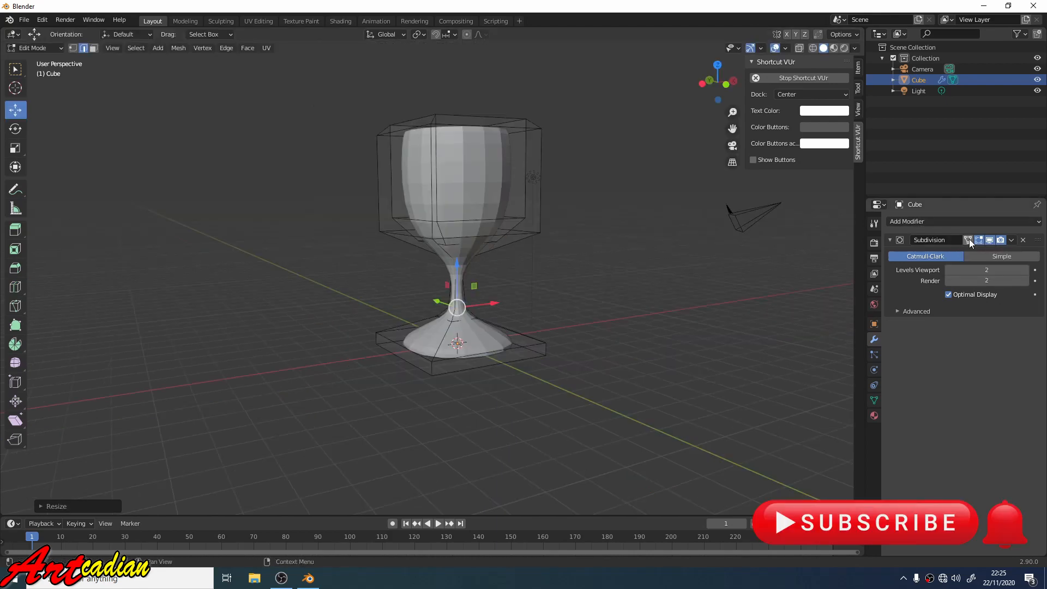
- Turn on the Subdivision modifier's On Cage display so the edit cage follows the smoothed goblet
left_click(967, 240)
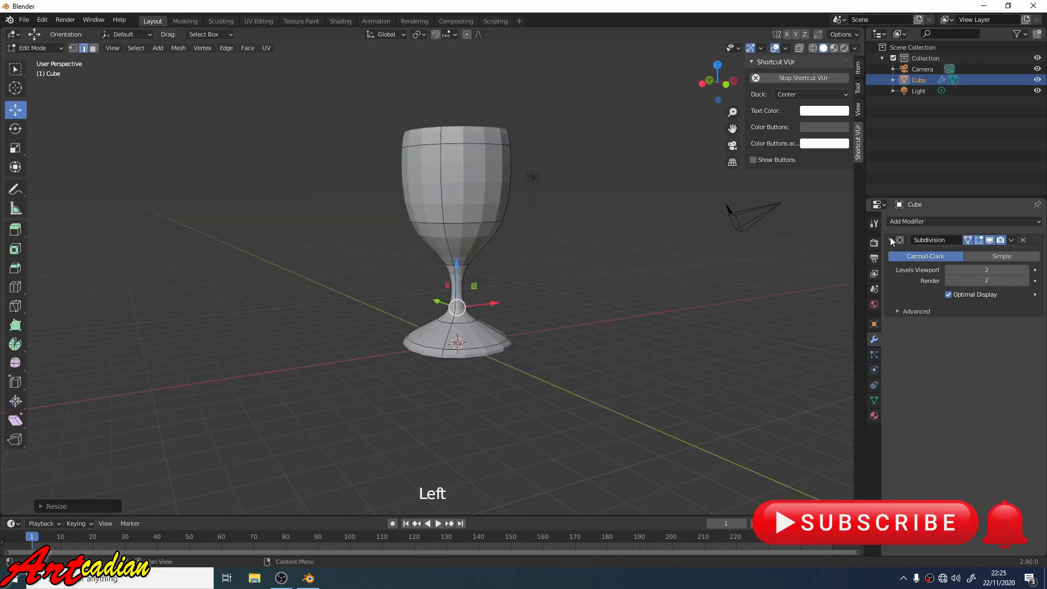
middle_click_drag(834, 243, 414, 260)
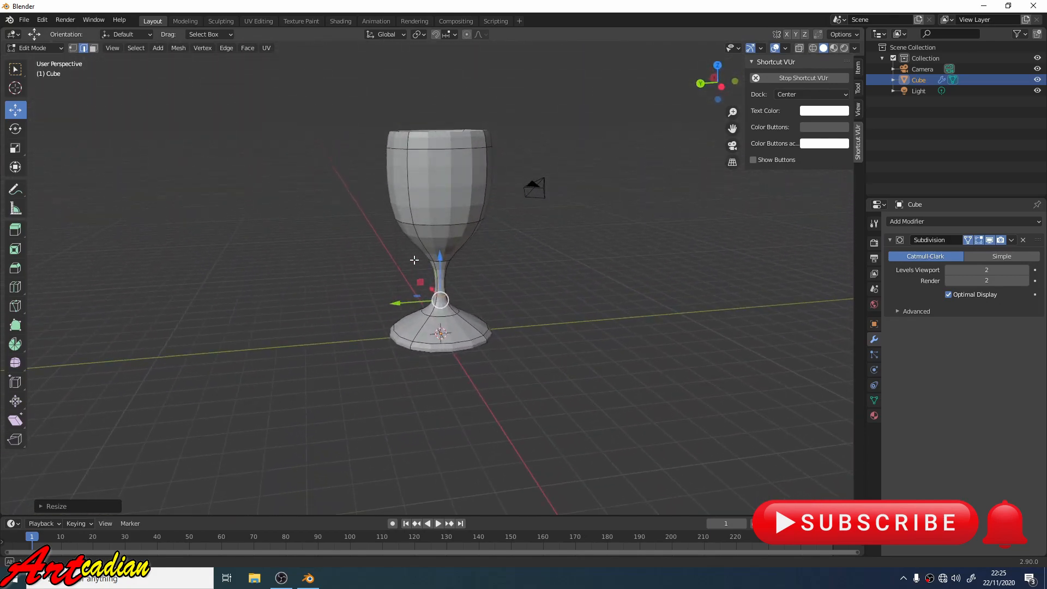